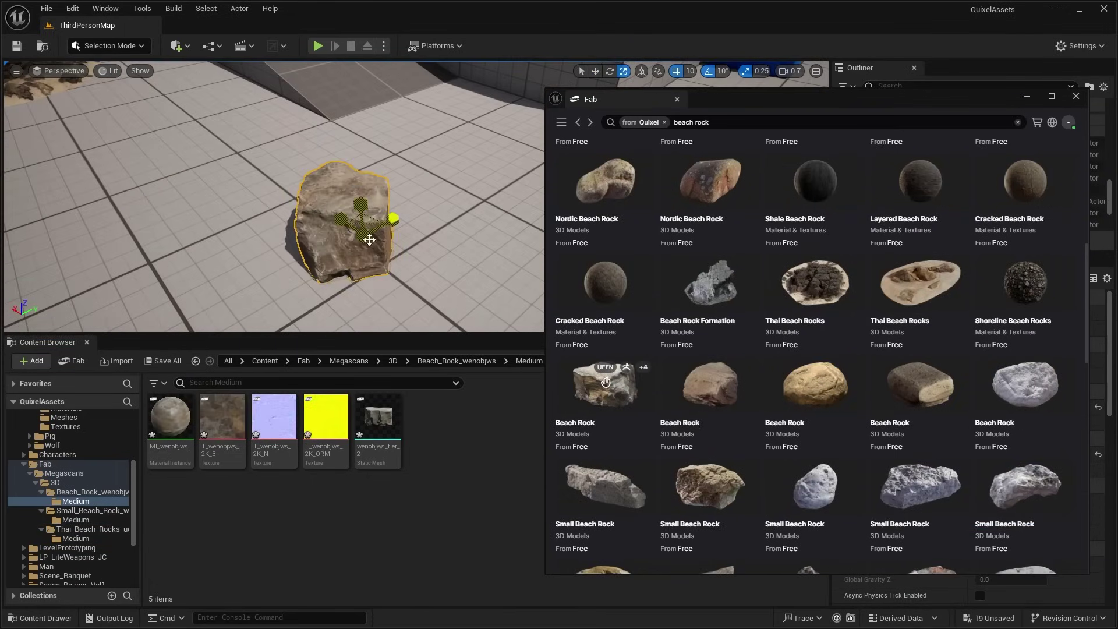
Step: Add the ANIMAL VARIETY PACK from My Library in Fab to the project after viewing its wolf preview image
{"action": "left_click", "coordinate": [1051, 96]}
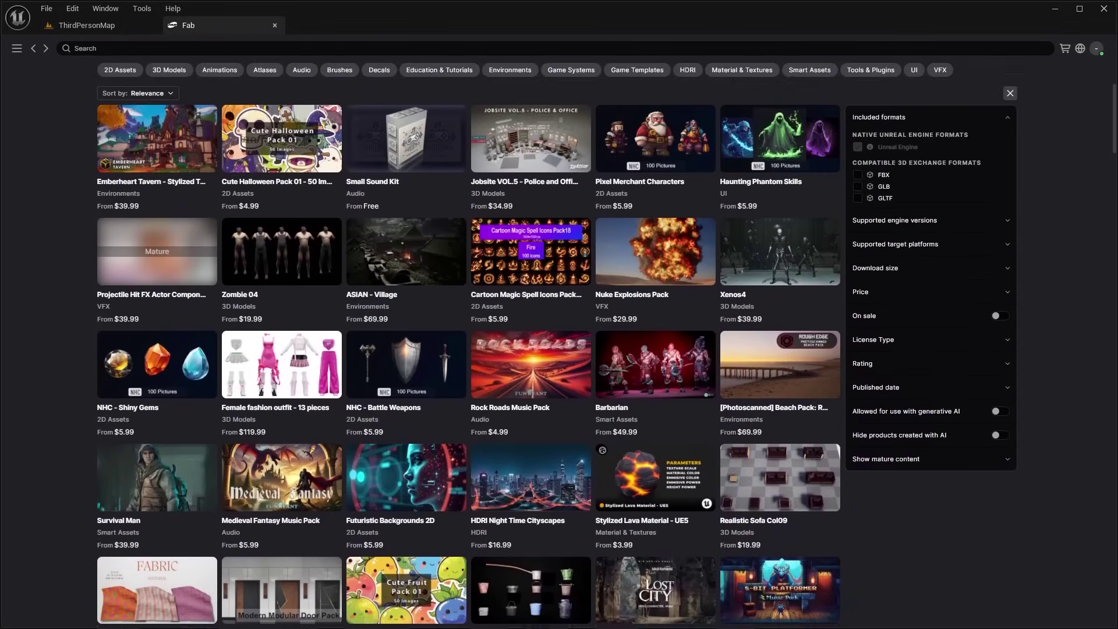
{"action": "scroll", "coordinate": [1111, 190], "scroll_direction": "down", "scroll_amount": 10}
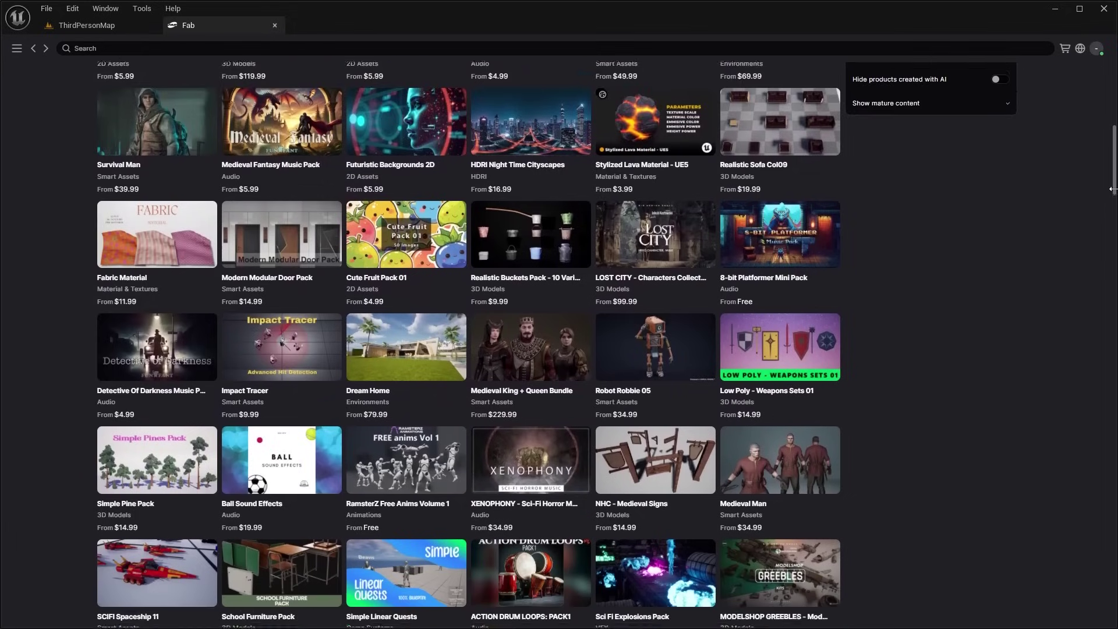
{"action": "left_click_drag", "start_coordinate": [1110, 189], "coordinate": [1113, 286]}
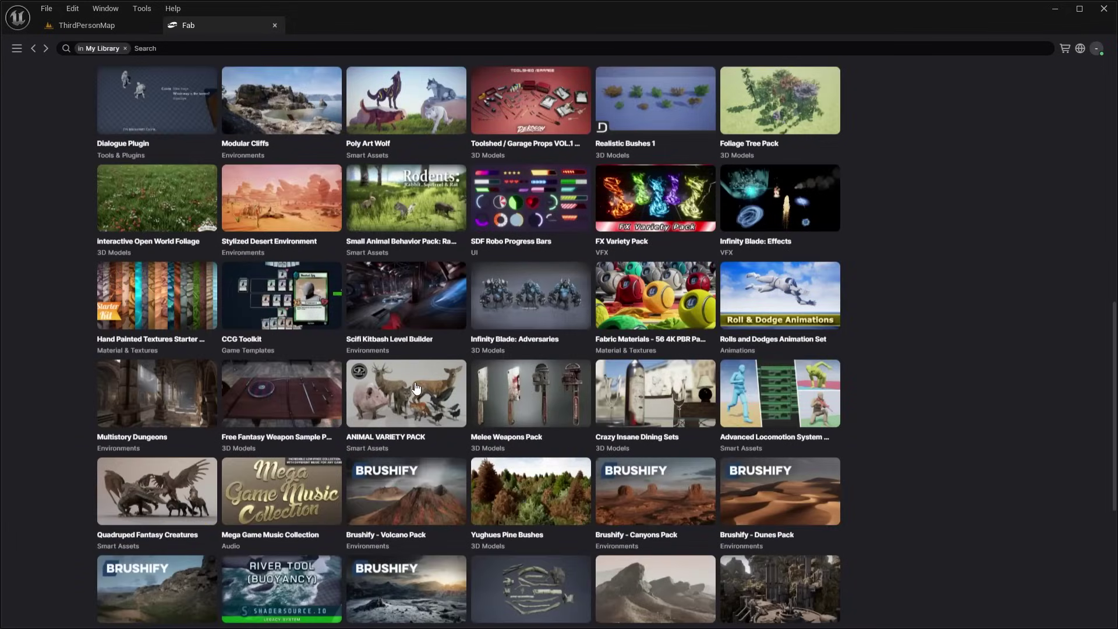
{"action": "left_click", "coordinate": [415, 388]}
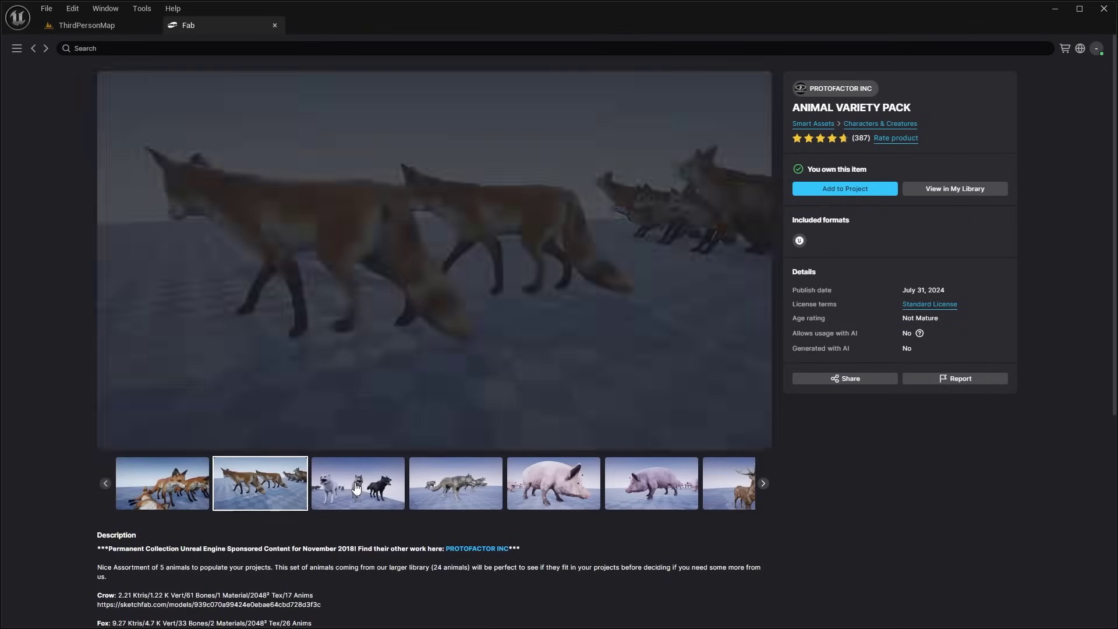
{"action": "left_click", "coordinate": [368, 487]}
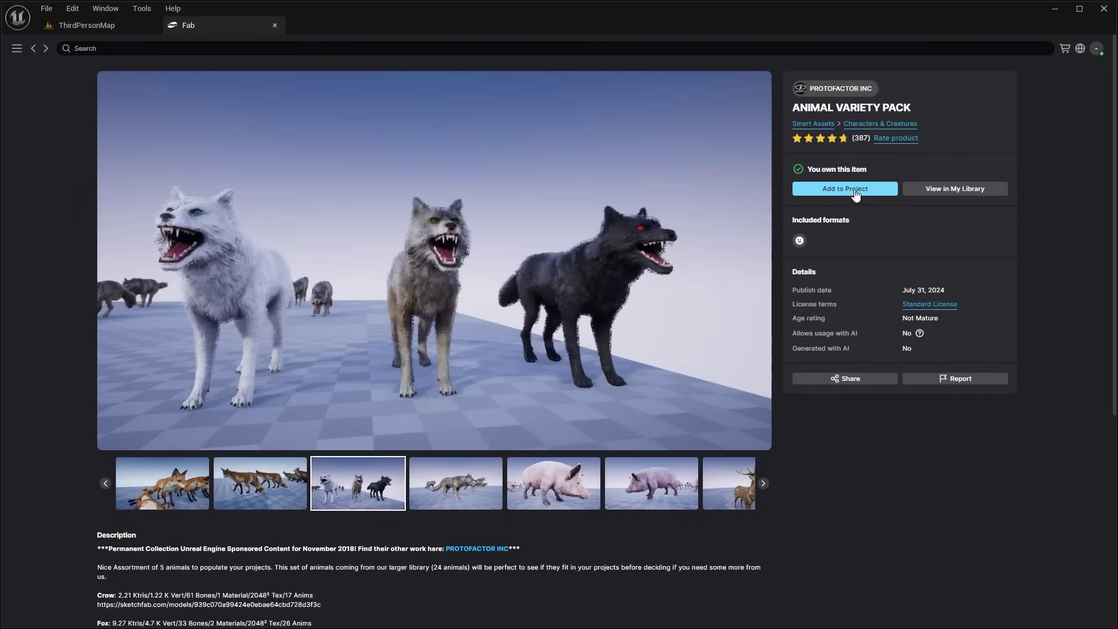
{"action": "left_click", "coordinate": [866, 189]}
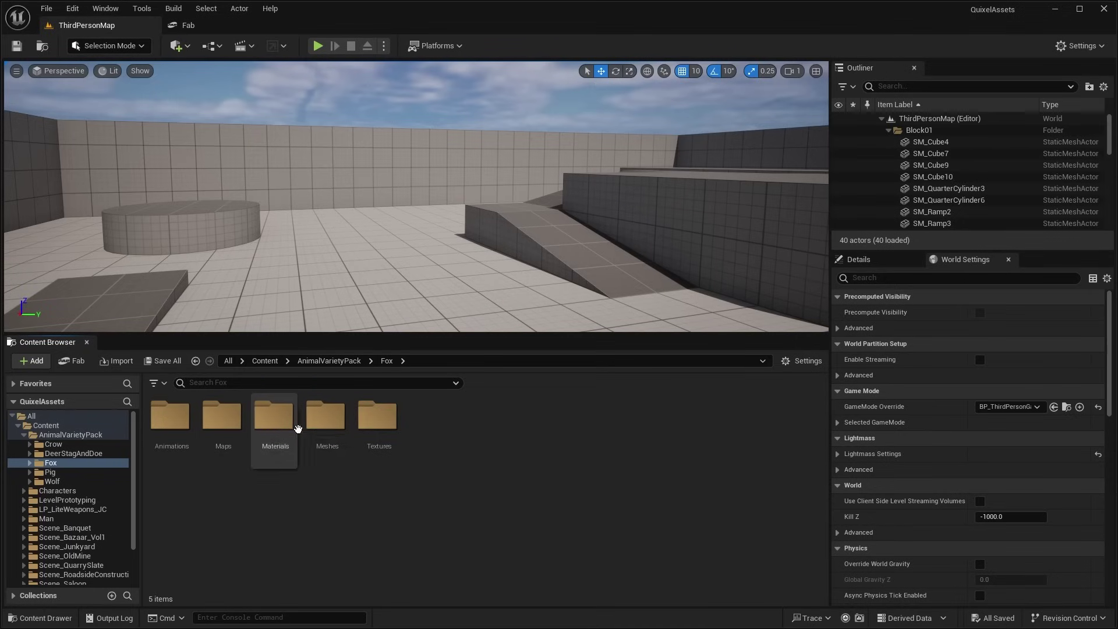
Step: Place the fox mesh from the AnimalVarietyPack Fox Meshes folder on the level's floor
{"action": "double_click", "coordinate": [342, 428]}
{"action": "left_click_drag", "start_coordinate": [150, 424], "coordinate": [387, 289]}
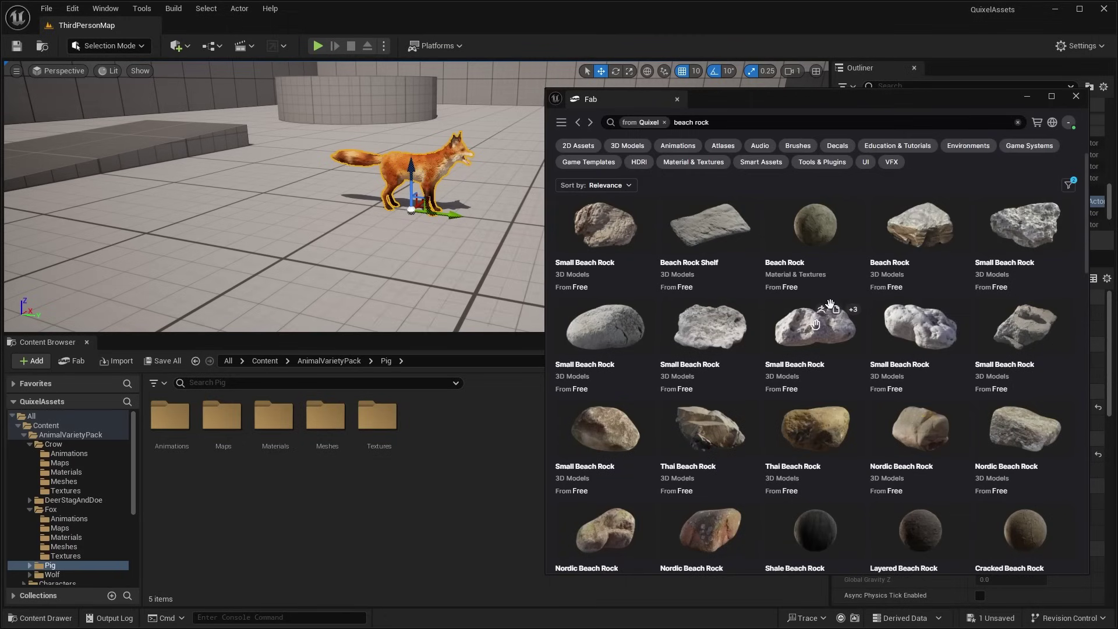
Step: Find the Thai Beach Rocks among Fab's Quixel beach rock results and place them in the level in front of the fox
{"action": "scroll", "coordinate": [824, 337], "scroll_direction": "down", "scroll_amount": 4}
{"action": "left_click_drag", "start_coordinate": [373, 234], "coordinate": [373, 235]}
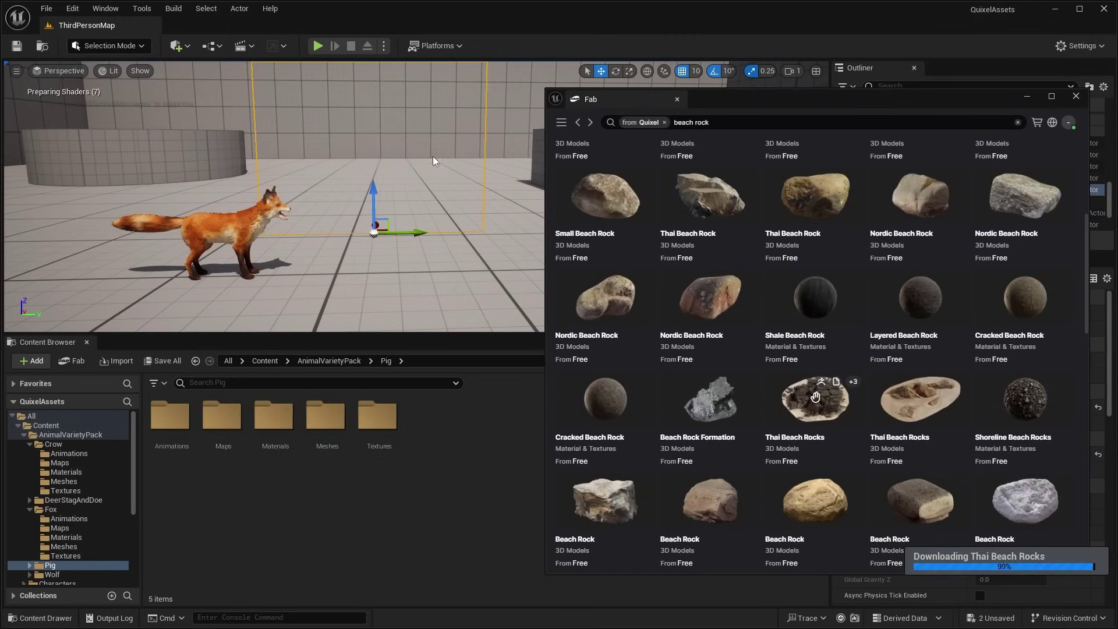
{"action": "scroll", "coordinate": [425, 200], "scroll_direction": "up", "scroll_amount": 3}
{"action": "scroll", "coordinate": [424, 200], "scroll_direction": "down", "scroll_amount": 3}
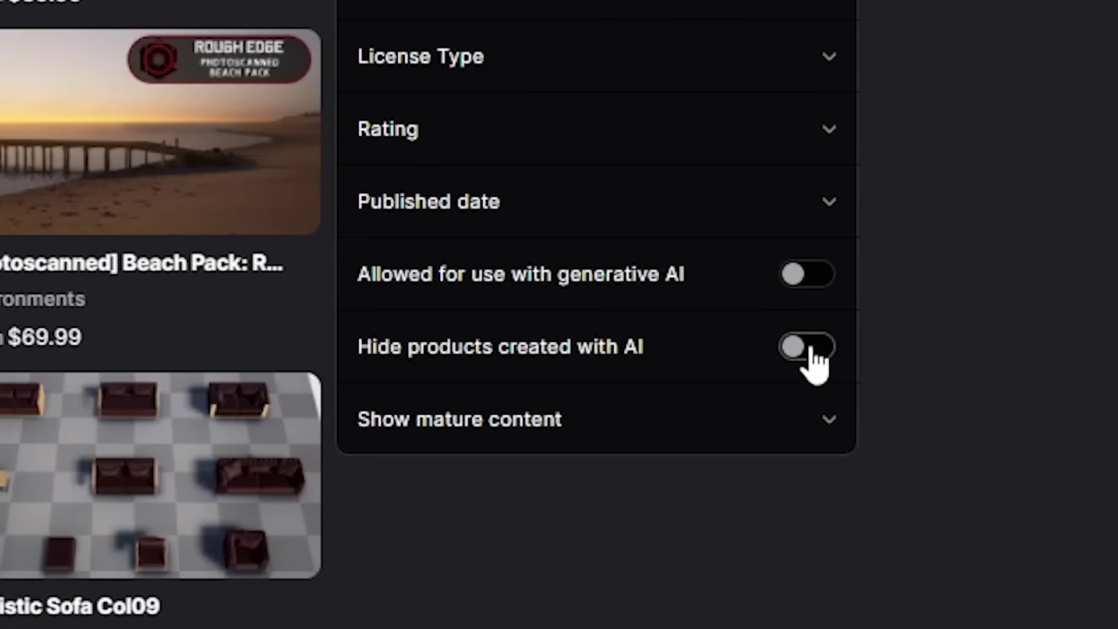
Step: Filter the Fab catalogue to hide products created with AI and browse the filtered listings
{"action": "left_click", "coordinate": [834, 334]}
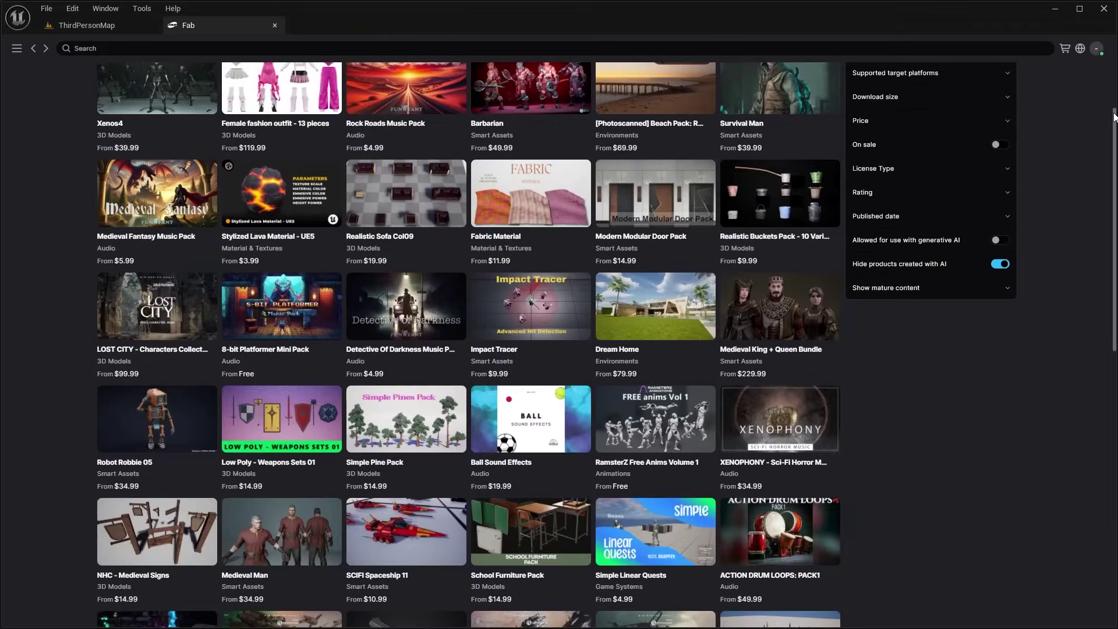
{"action": "scroll", "coordinate": [1114, 114], "scroll_direction": "down", "scroll_amount": 3}
{"action": "scroll", "coordinate": [1113, 361], "scroll_direction": "down", "scroll_amount": 7}
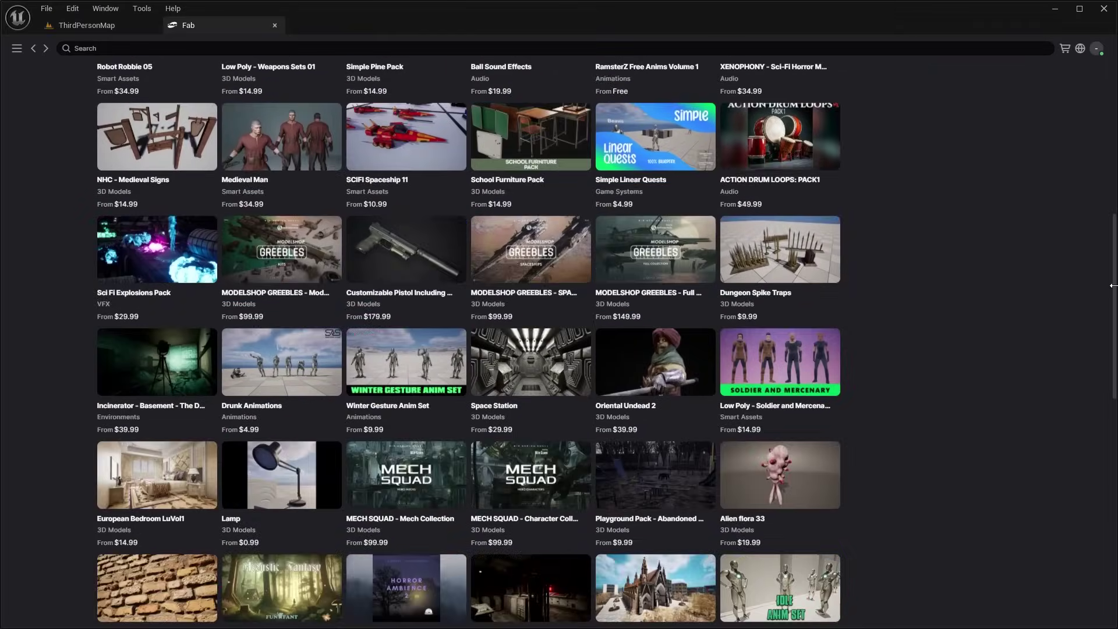
{"action": "scroll", "coordinate": [1114, 360], "scroll_direction": "down", "scroll_amount": 2}
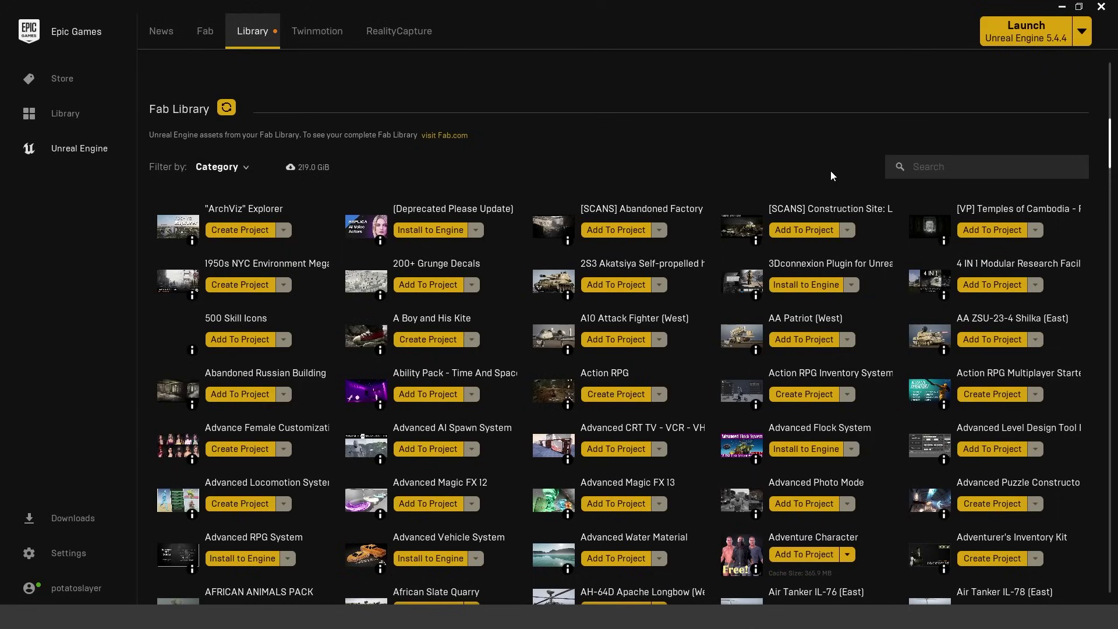
Step: Open the Fab website from the Fab page of the Epic Games Launcher, then return to the launcher
{"action": "left_click", "coordinate": [205, 32]}
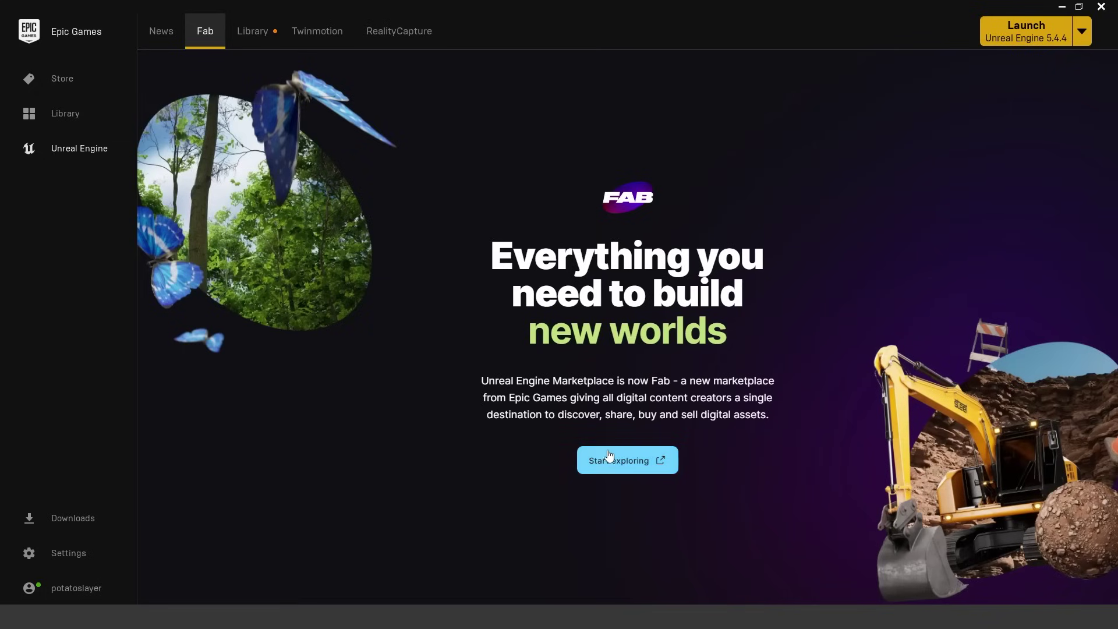
{"action": "left_click", "coordinate": [630, 474]}
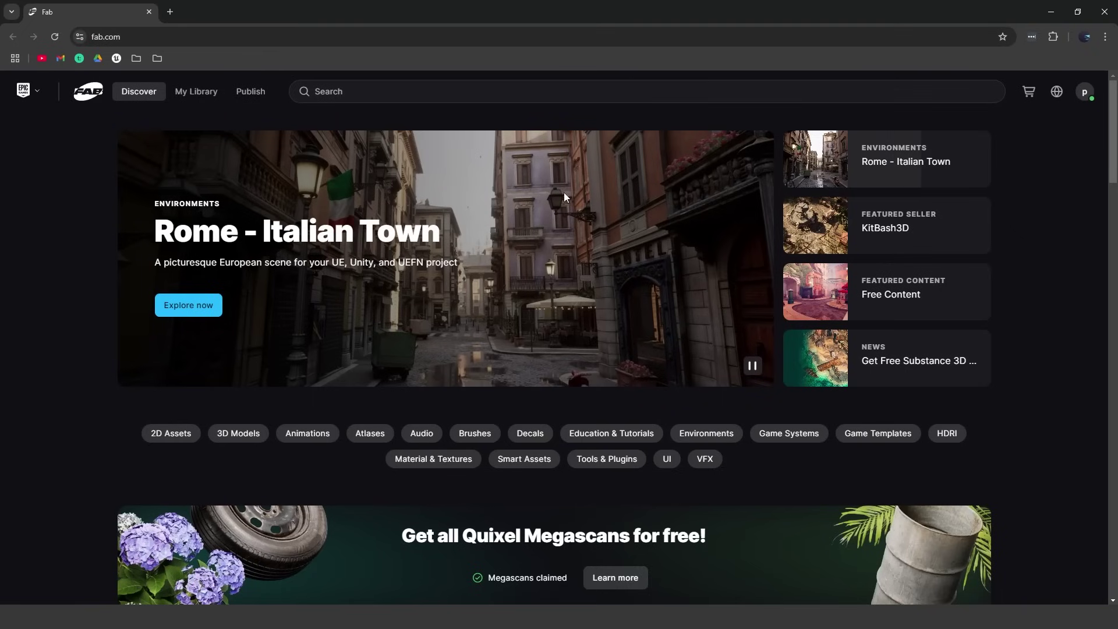
{"action": "left_click", "coordinate": [1029, 91]}
{"action": "key", "text": "alt+Tab"}
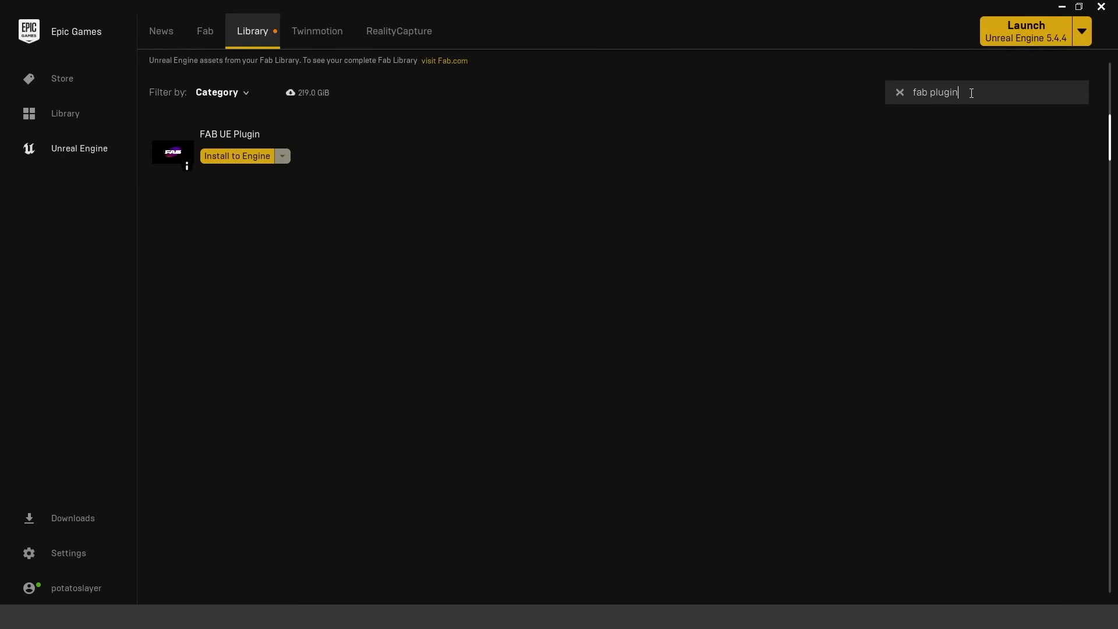
Step: Clear the Fab Library search in the Epic Games Launcher and search the library for "fab plugin"
{"action": "left_click", "coordinate": [900, 92]}
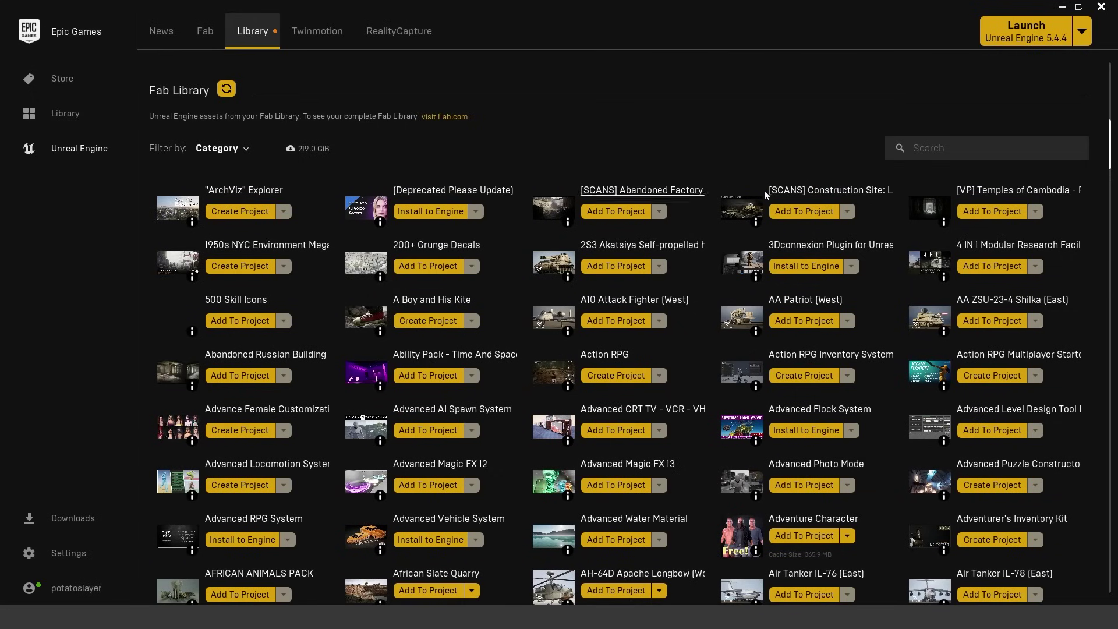
{"action": "left_click", "coordinate": [927, 151]}
{"action": "type", "text": "fab"}
{"action": "type", "text": " ue plugin"}
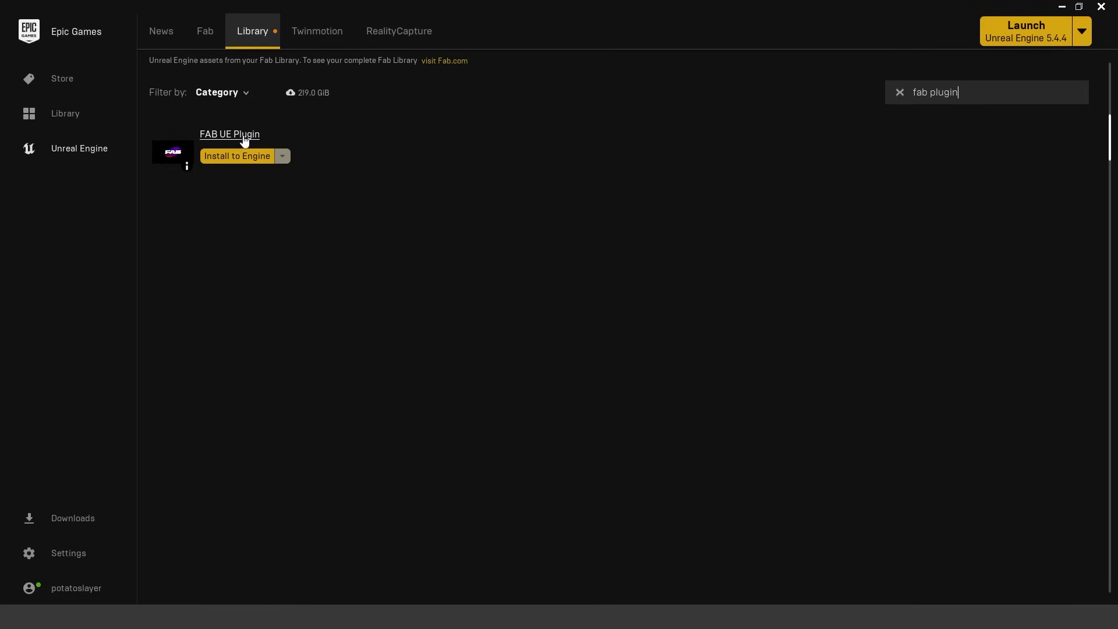
Step: Install the FAB UE Plugin to the 5.4 engine version
{"action": "left_click", "coordinate": [253, 156]}
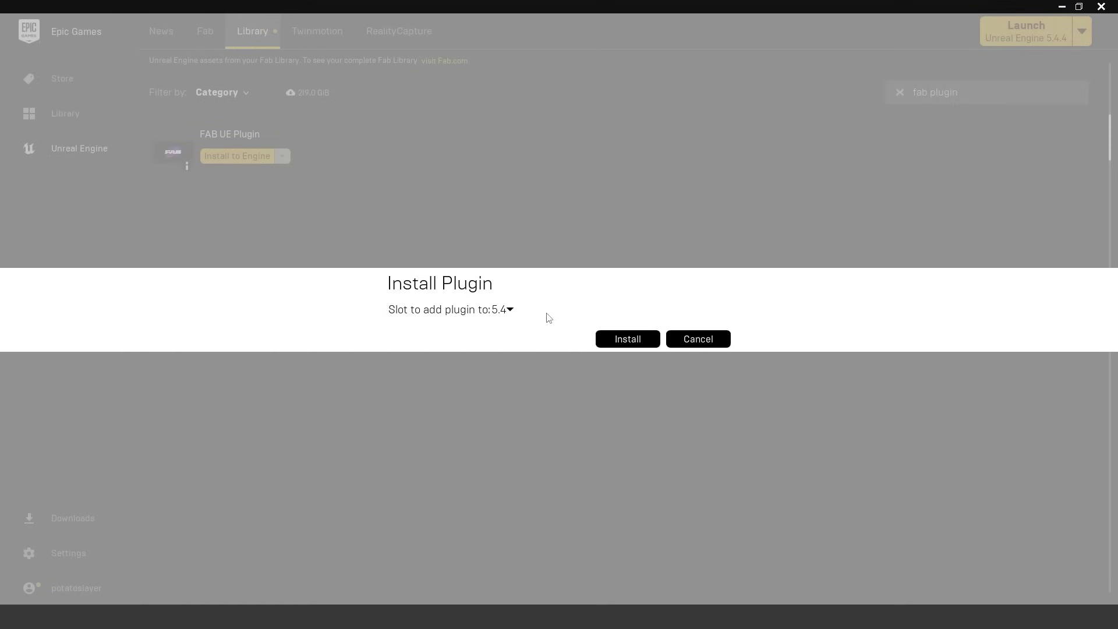
{"action": "left_click", "coordinate": [500, 310]}
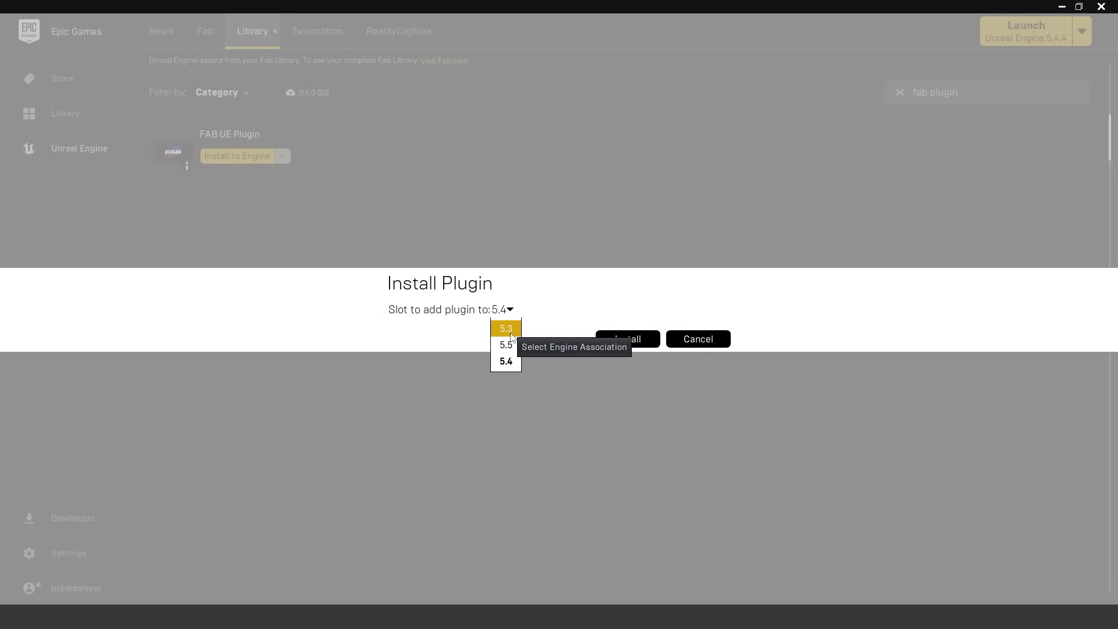
{"action": "left_click", "coordinate": [505, 361]}
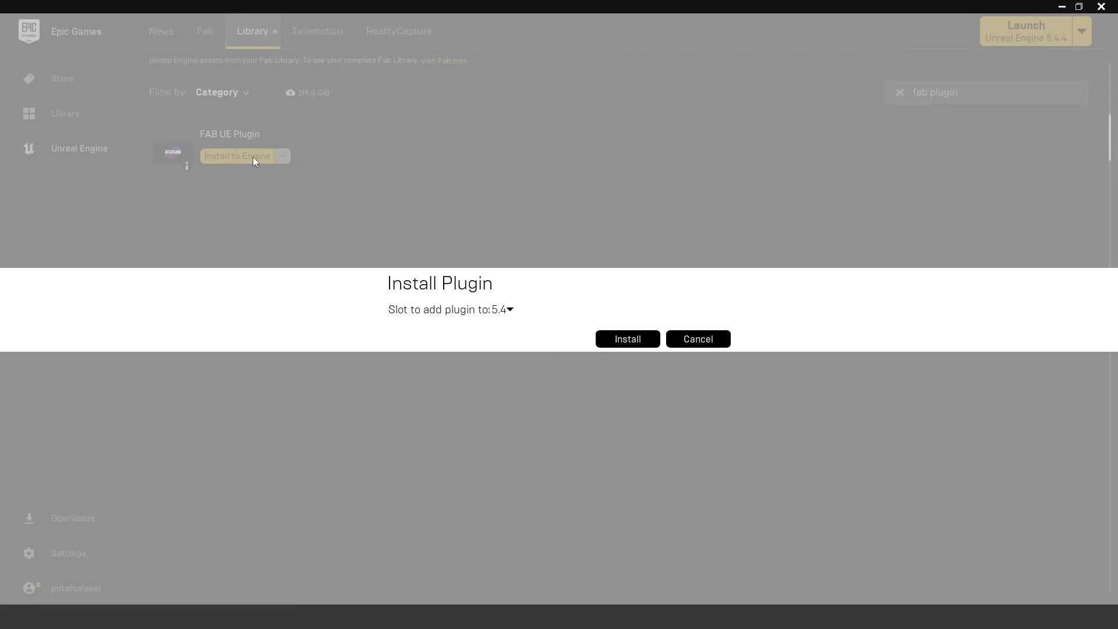
{"action": "left_click", "coordinate": [500, 311]}
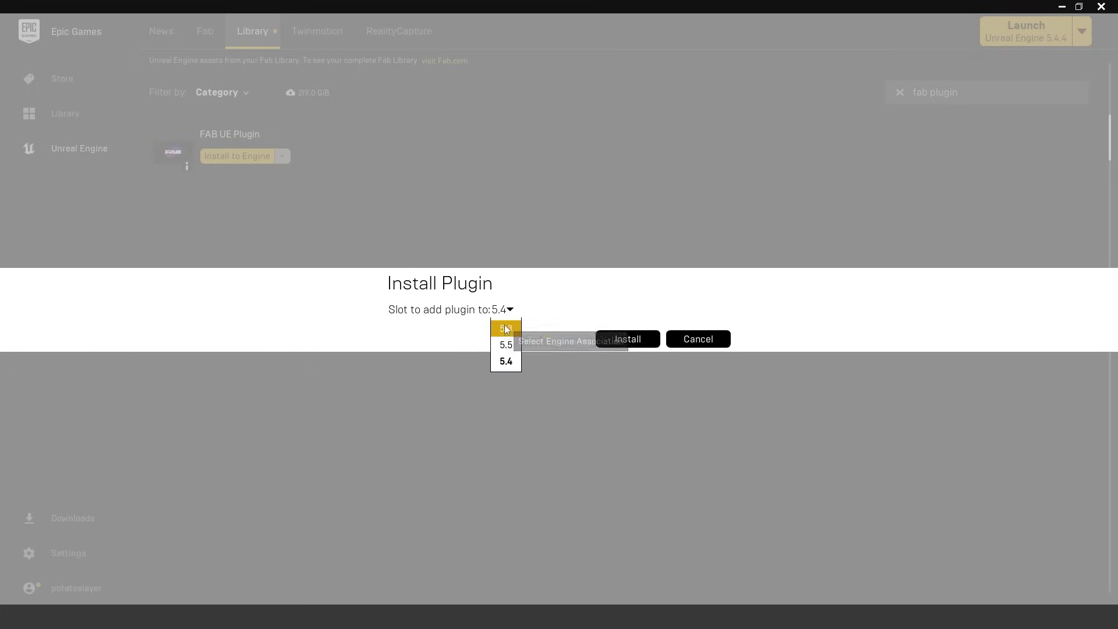
{"action": "left_click", "coordinate": [623, 338]}
{"action": "left_click", "coordinate": [625, 339]}
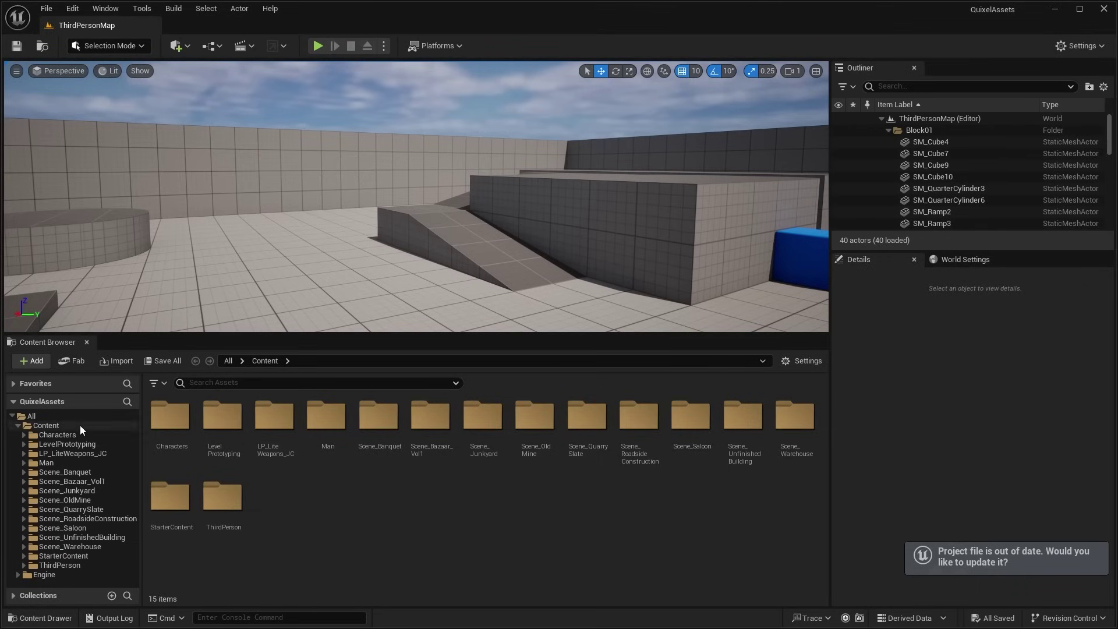
Step: Switch to Unreal Editor, open the Fab window in the QuixelAssets project, and look over its featured products and catalogue
{"action": "left_click", "coordinate": [79, 425]}
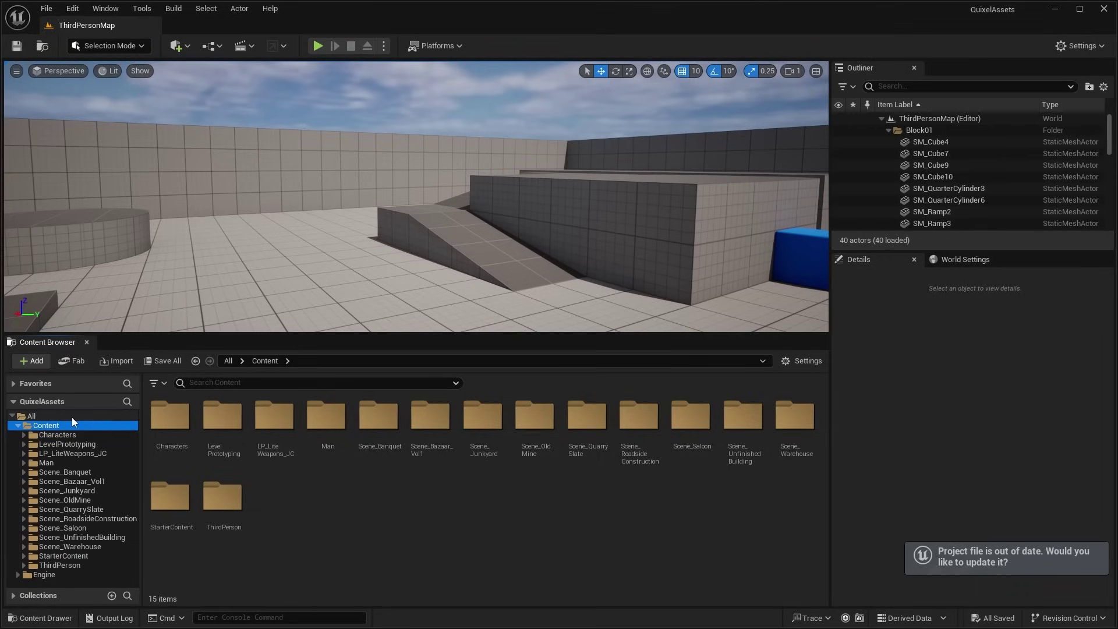
{"action": "right_click_drag", "start_coordinate": [422, 203], "coordinate": [361, 203]}
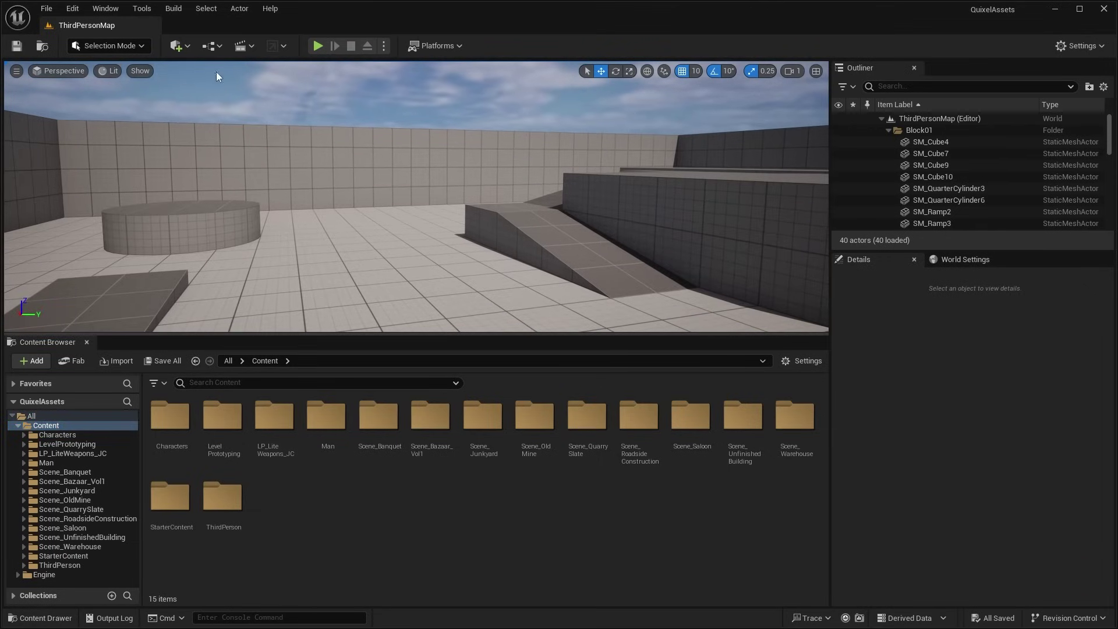
{"action": "left_click", "coordinate": [116, 10]}
{"action": "mouse_move", "coordinate": [138, 82]}
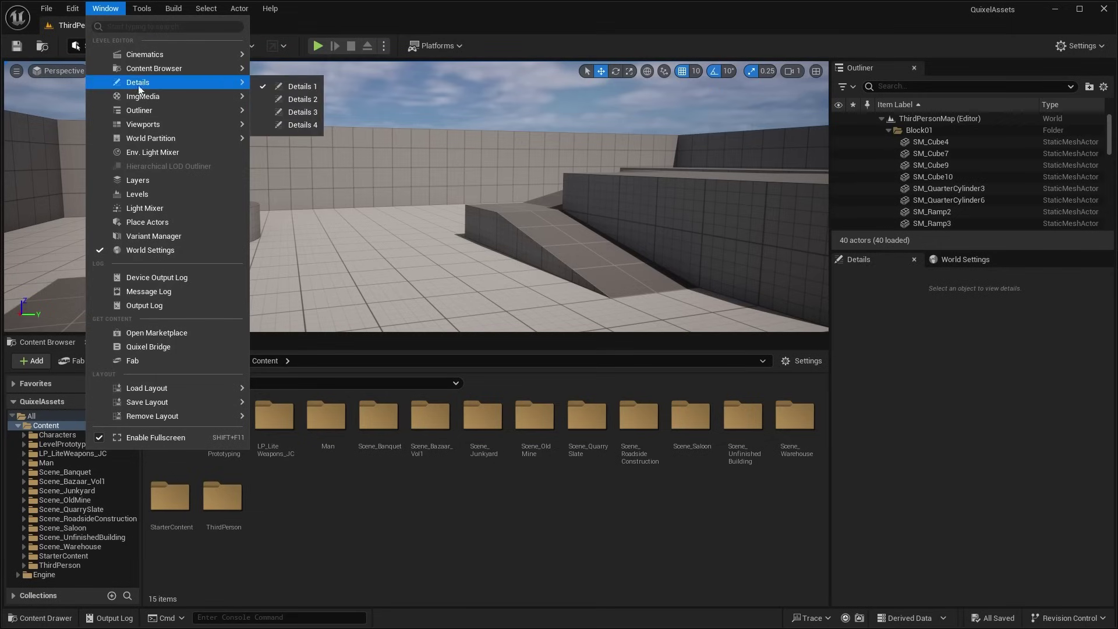
{"action": "left_click", "coordinate": [145, 362]}
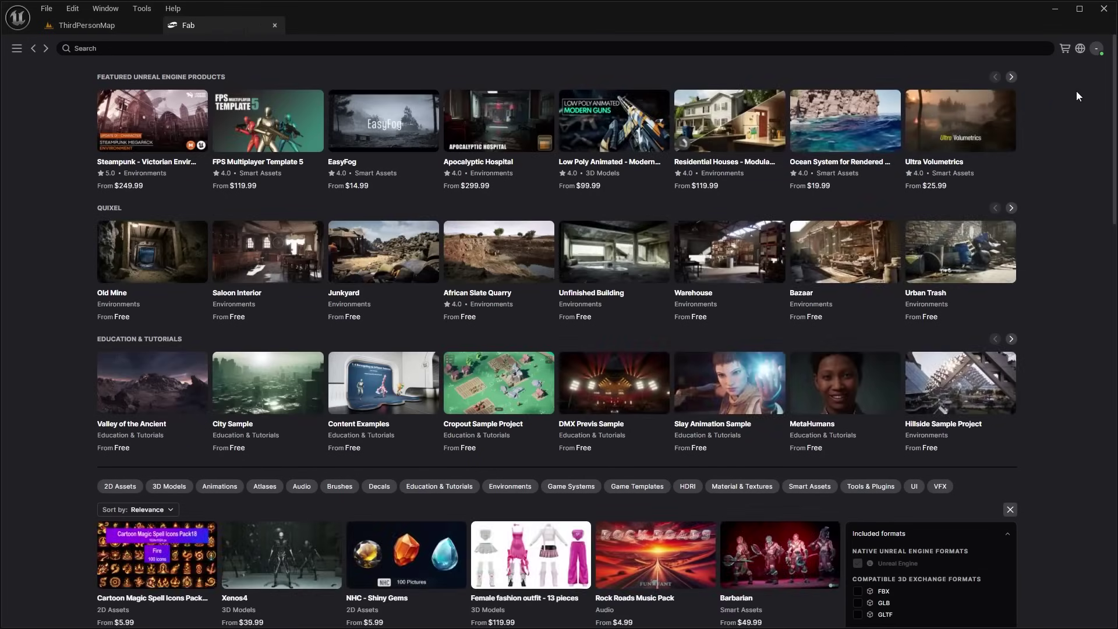
{"action": "scroll", "coordinate": [1108, 138], "scroll_direction": "down", "scroll_amount": 4}
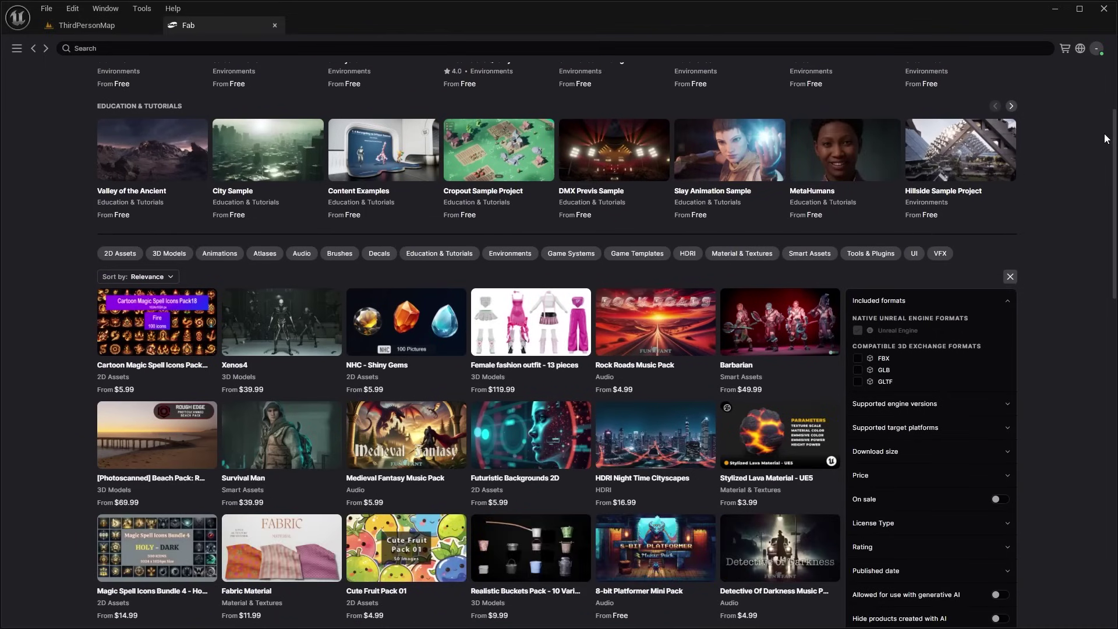
{"action": "scroll", "coordinate": [1106, 138], "scroll_direction": "up", "scroll_amount": 4}
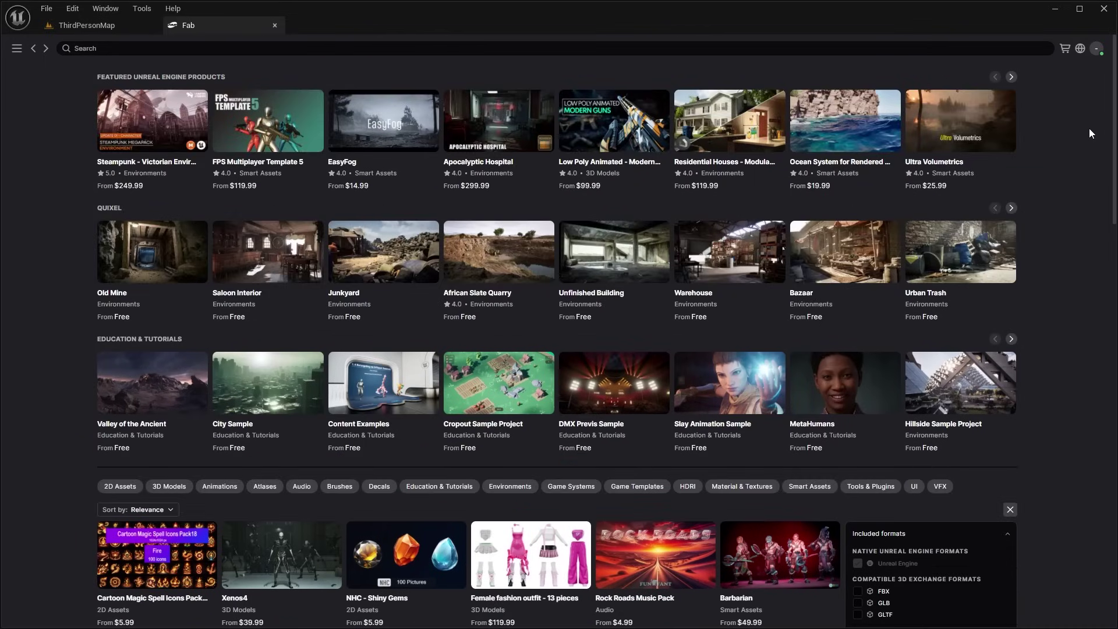
Step: Sign out of the Fab account
{"action": "left_click_drag", "start_coordinate": [989, 24], "coordinate": [532, 16]}
{"action": "left_click", "coordinate": [1097, 50]}
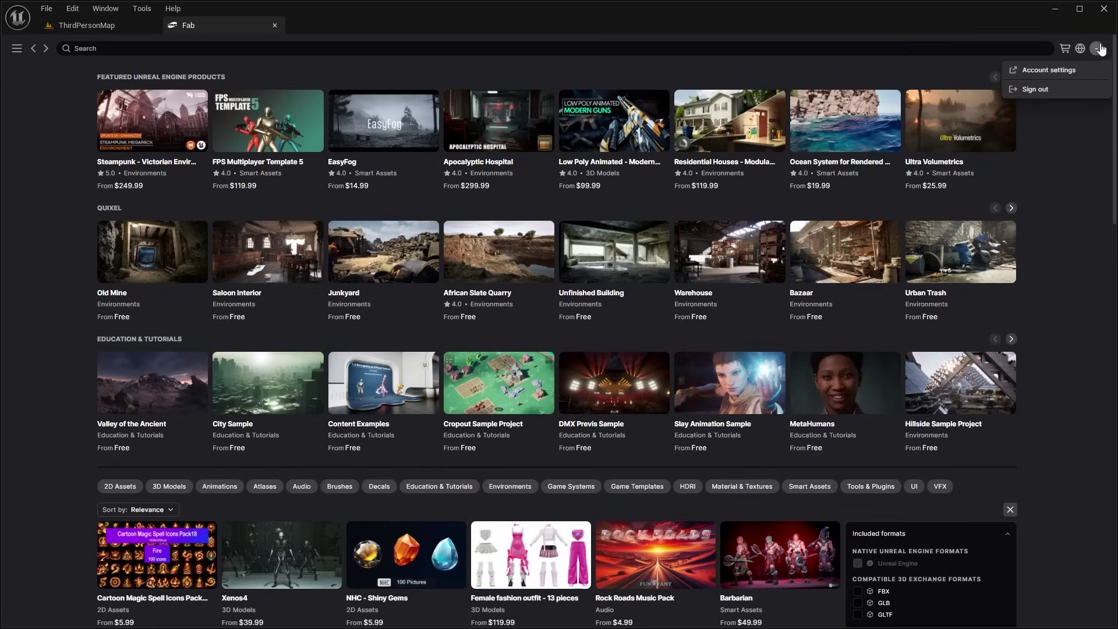
{"action": "left_click", "coordinate": [1097, 50]}
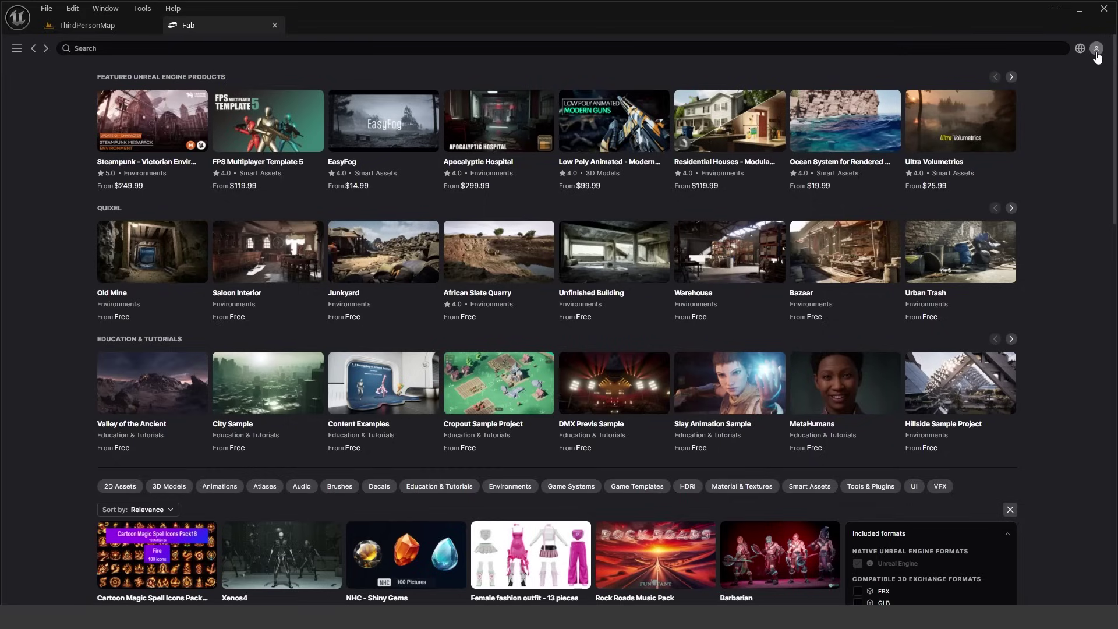
Step: Sign in to Fab through the Epic Games browser sign-in page and check the account options in the editor
{"action": "left_click", "coordinate": [1096, 50]}
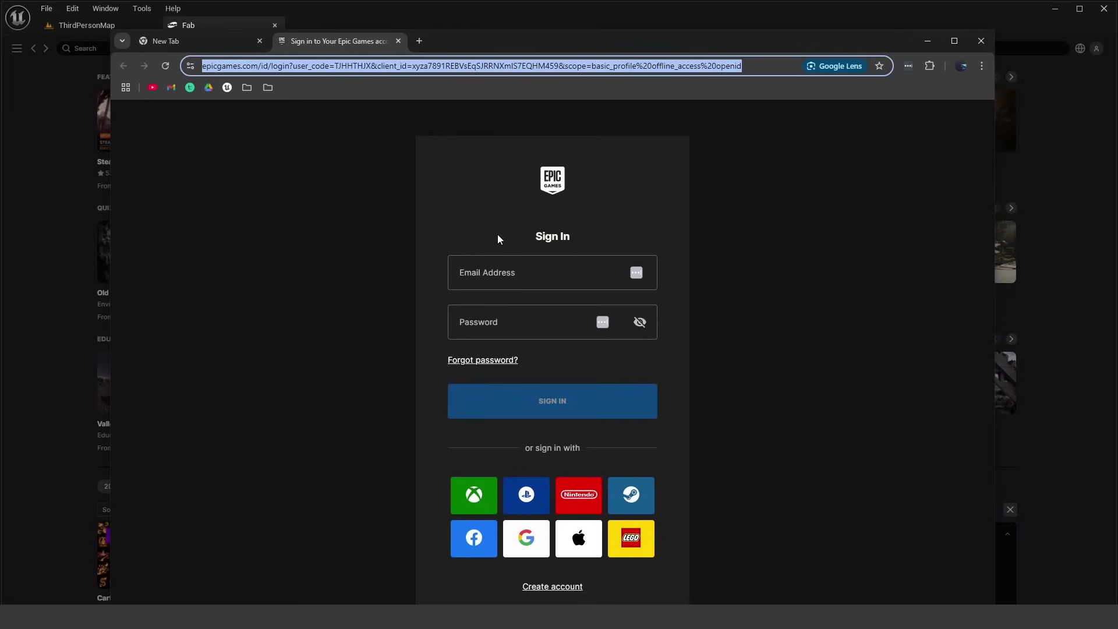
{"action": "key", "text": "alt+Tab"}
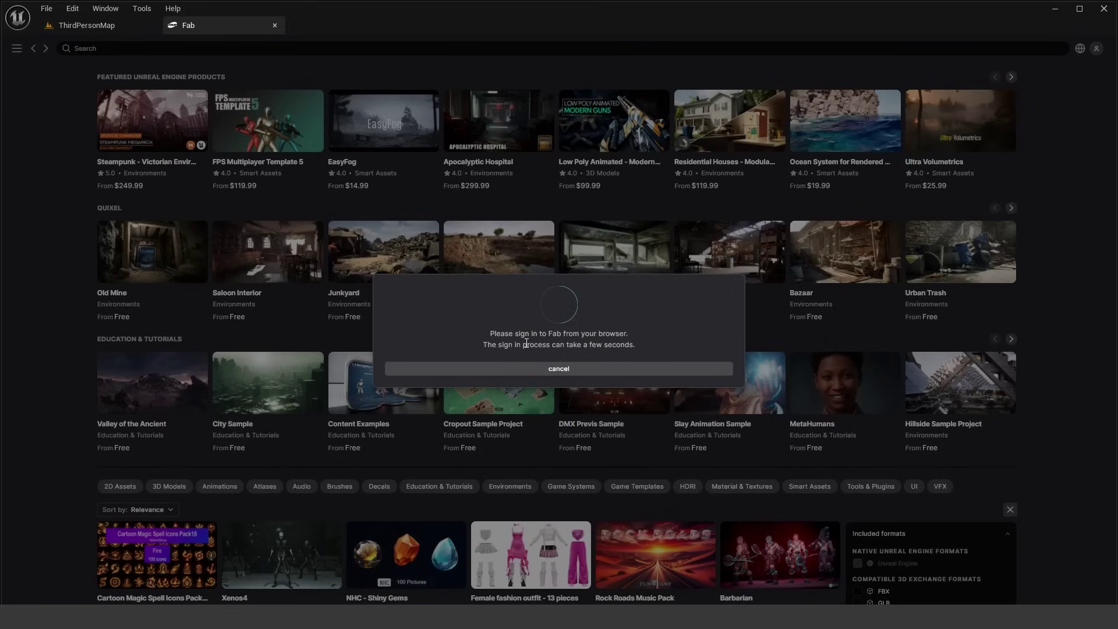
{"action": "left_click_drag", "start_coordinate": [526, 345], "coordinate": [600, 347]}
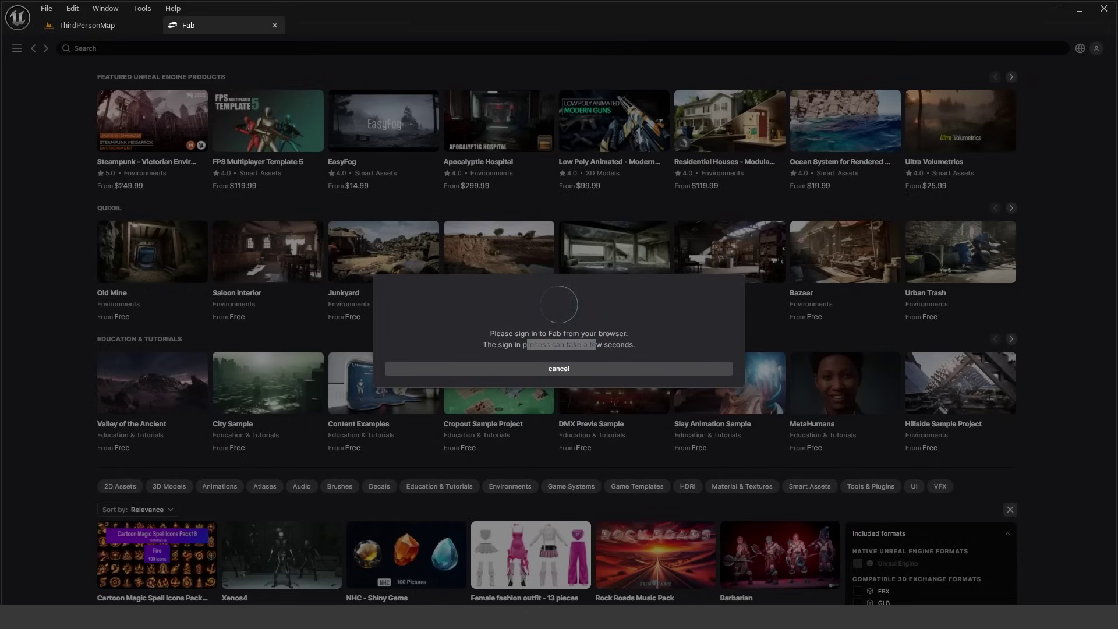
{"action": "left_click", "coordinate": [667, 306]}
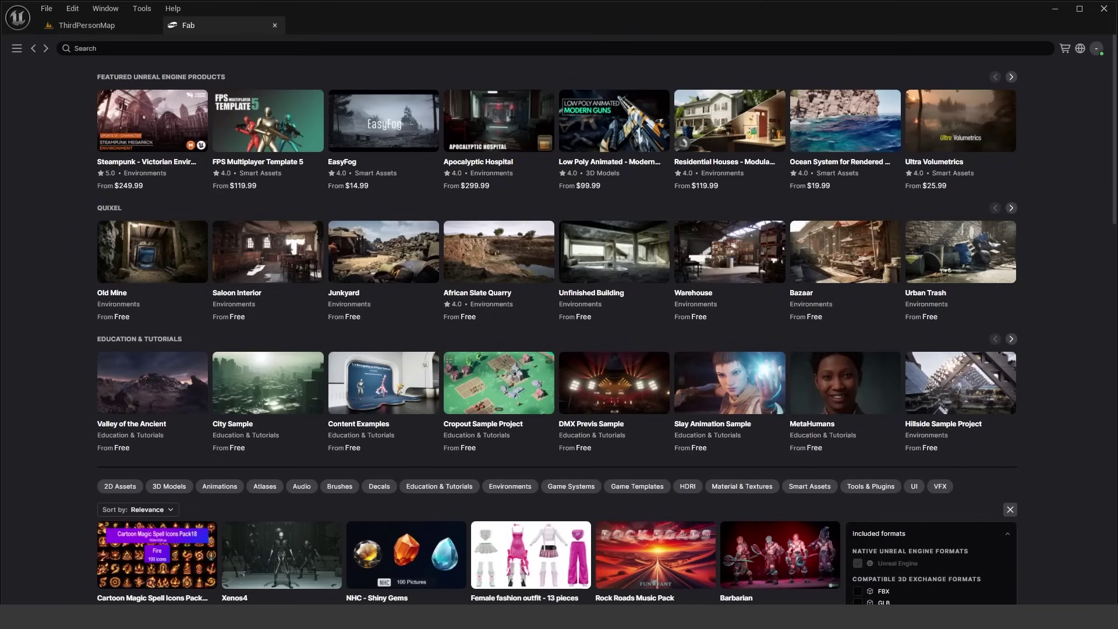
{"action": "left_click", "coordinate": [1097, 49]}
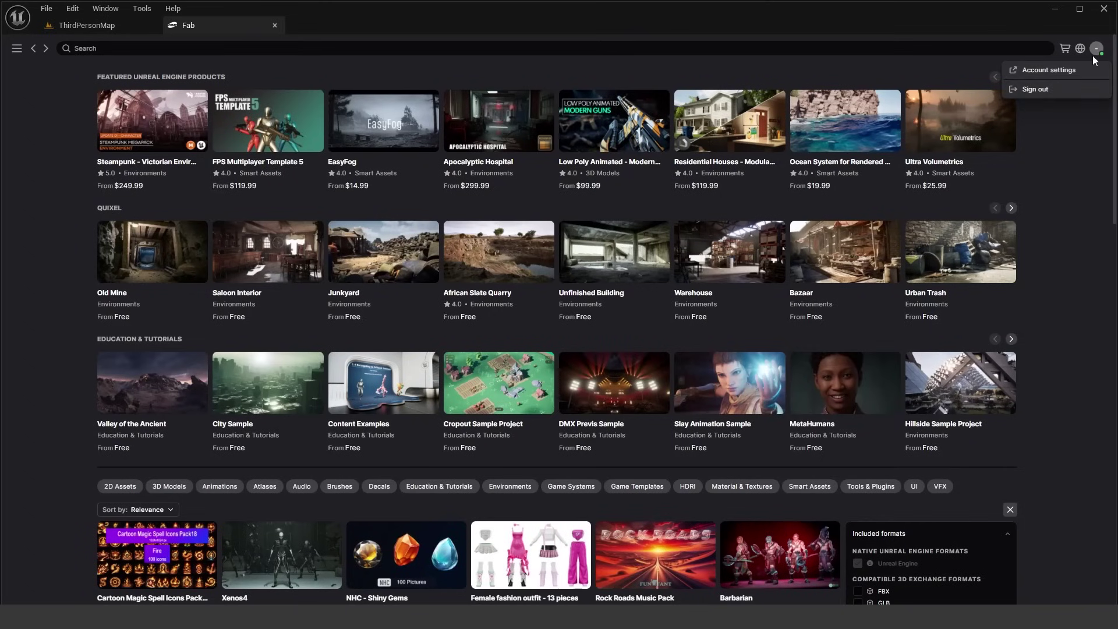
{"action": "left_click", "coordinate": [1086, 128]}
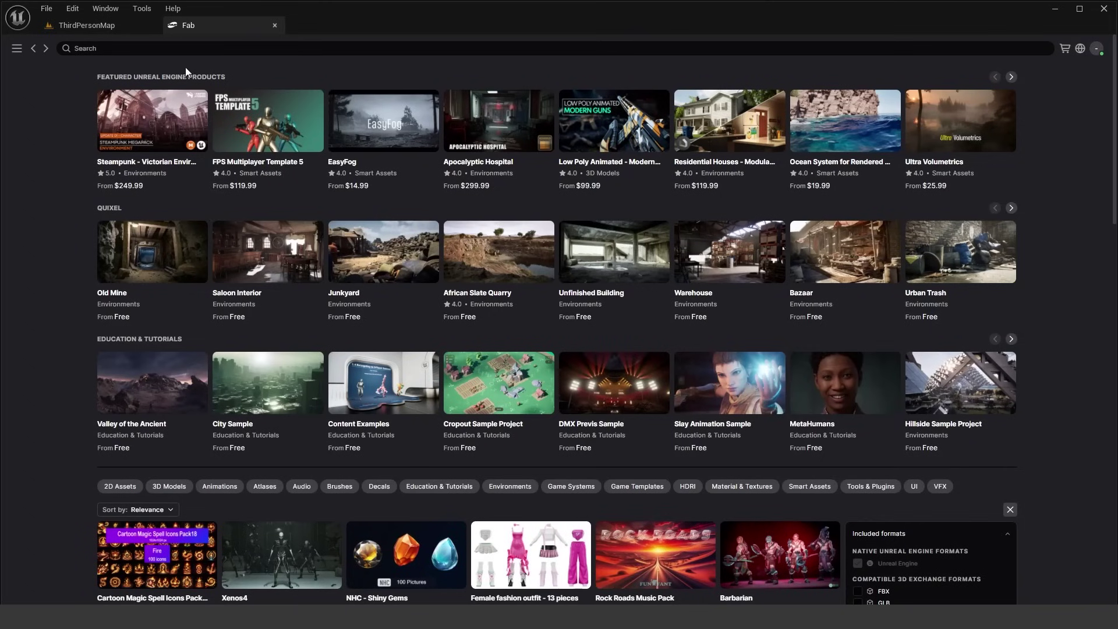
{"action": "mouse_move", "coordinate": [116, 79]}
{"action": "left_mouse_down"}
{"action": "mouse_move", "coordinate": [236, 75]}
{"action": "mouse_move", "coordinate": [128, 71]}
{"action": "left_mouse_up"}
{"action": "left_click", "coordinate": [120, 68]}
{"action": "left_click_drag", "start_coordinate": [155, 69], "coordinate": [243, 68]}
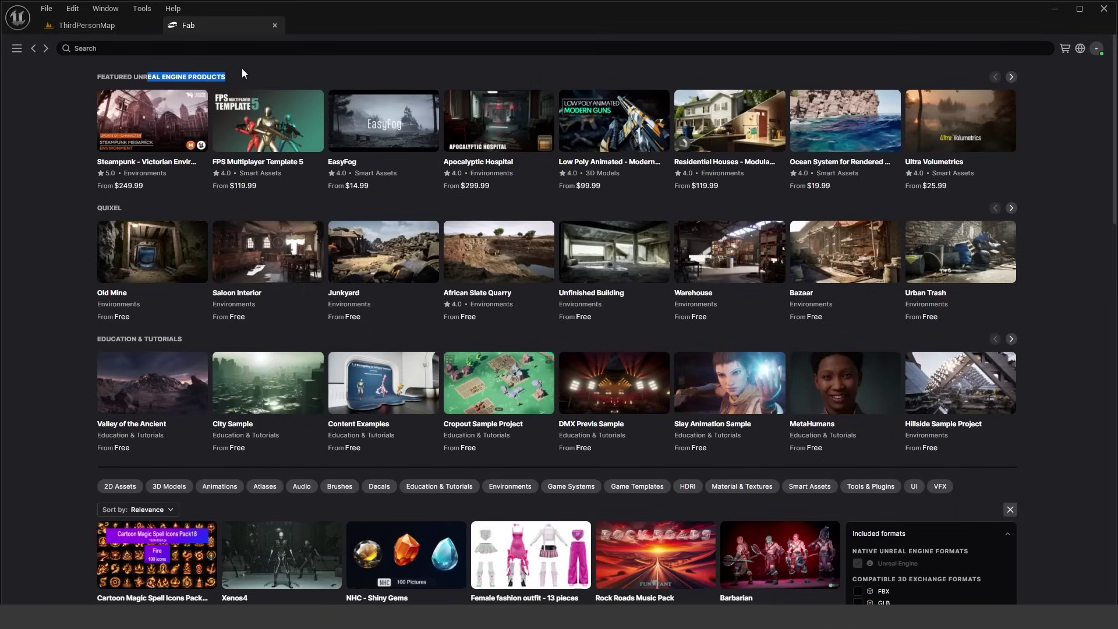
{"action": "left_click", "coordinate": [243, 68]}
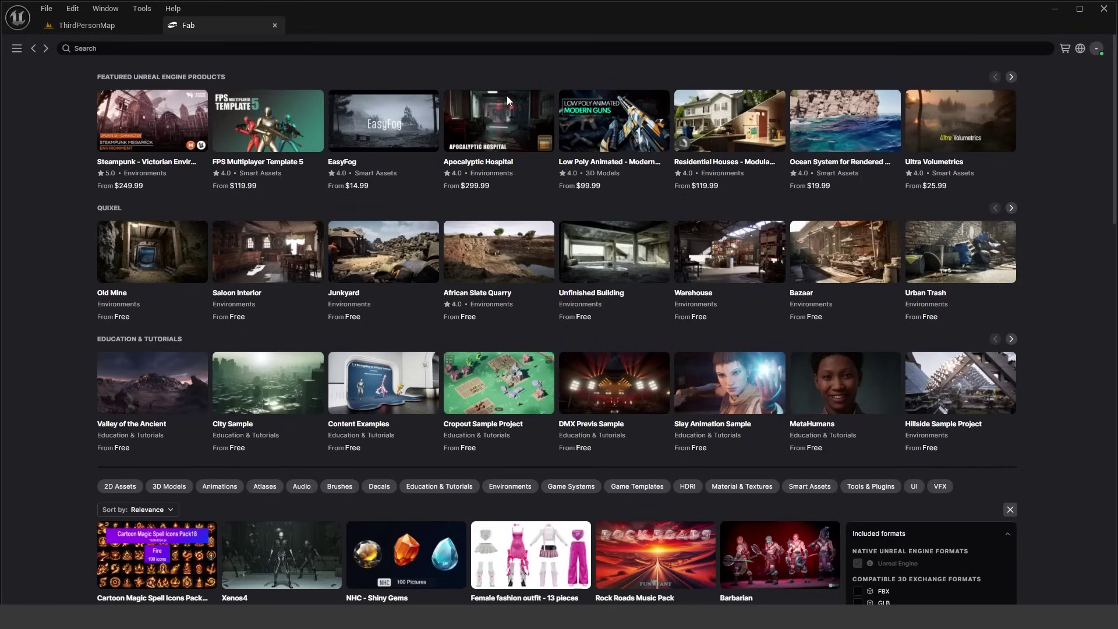
Step: Look through the Quixel and Education & Tutorials sections and the product catalogue on the Fab home page
{"action": "scroll", "coordinate": [1053, 176], "scroll_direction": "down", "scroll_amount": 2}
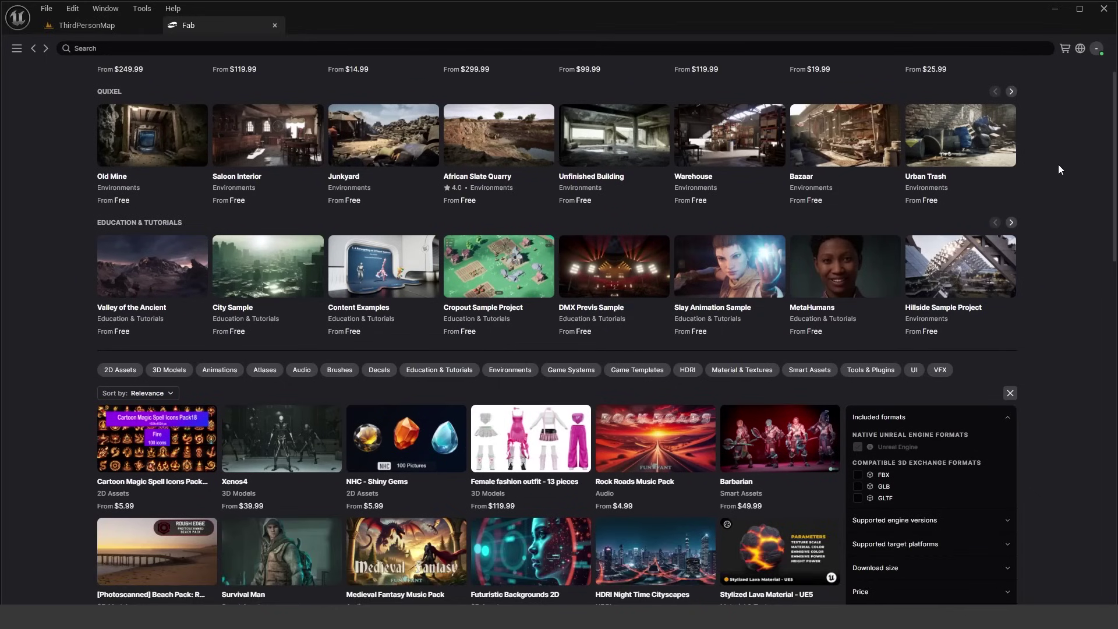
{"action": "scroll", "coordinate": [1057, 165], "scroll_direction": "down", "scroll_amount": 5}
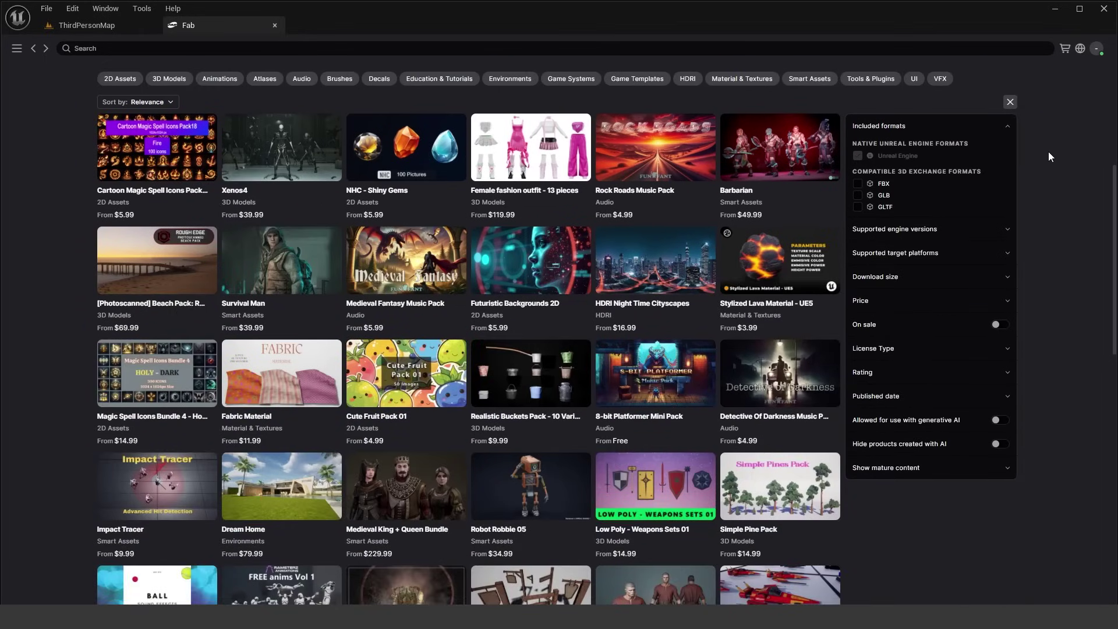
{"action": "scroll", "coordinate": [1048, 151], "scroll_direction": "down", "scroll_amount": 5}
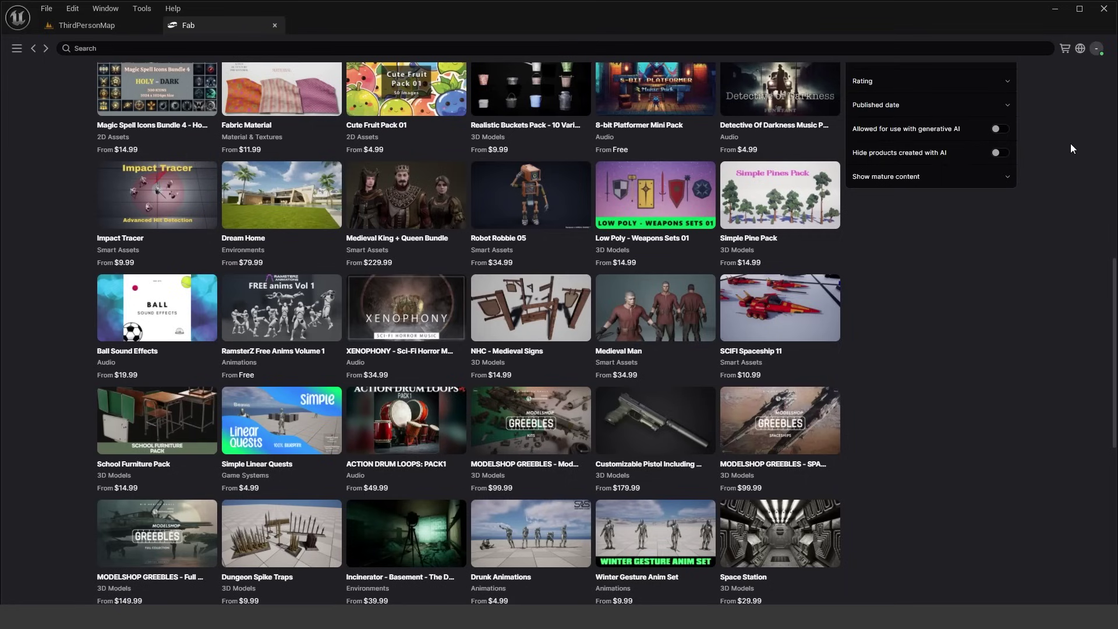
{"action": "scroll", "coordinate": [1076, 143], "scroll_direction": "down", "scroll_amount": 3}
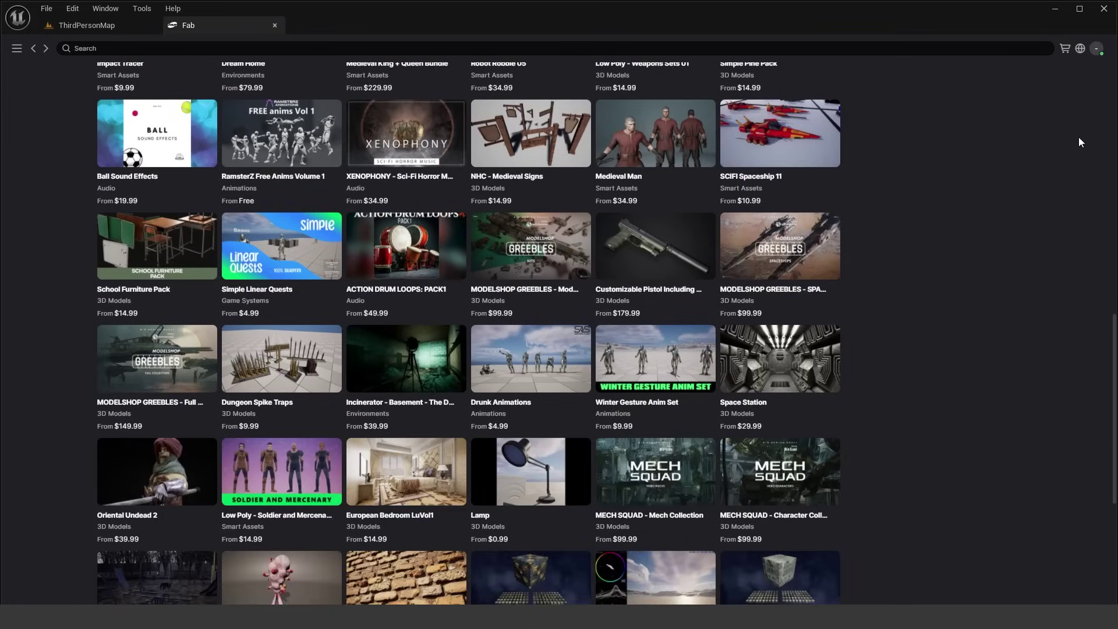
{"action": "scroll", "coordinate": [1081, 138], "scroll_direction": "down", "scroll_amount": 2}
{"action": "scroll", "coordinate": [1082, 125], "scroll_direction": "up", "scroll_amount": 14}
{"action": "scroll", "coordinate": [1084, 129], "scroll_direction": "up", "scroll_amount": 3}
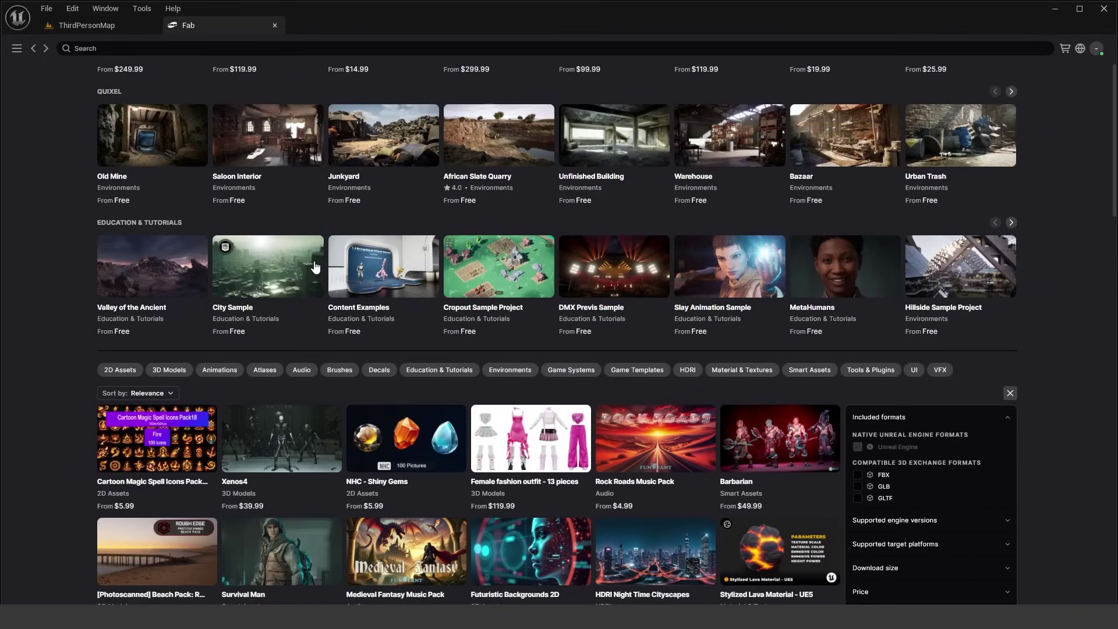
Step: Examine the catalogue's filter options for supported engine versions and supported target platforms, collapsing each list after viewing
{"action": "scroll", "coordinate": [429, 250], "scroll_direction": "down", "scroll_amount": 2}
{"action": "scroll", "coordinate": [913, 298], "scroll_direction": "down", "scroll_amount": 2}
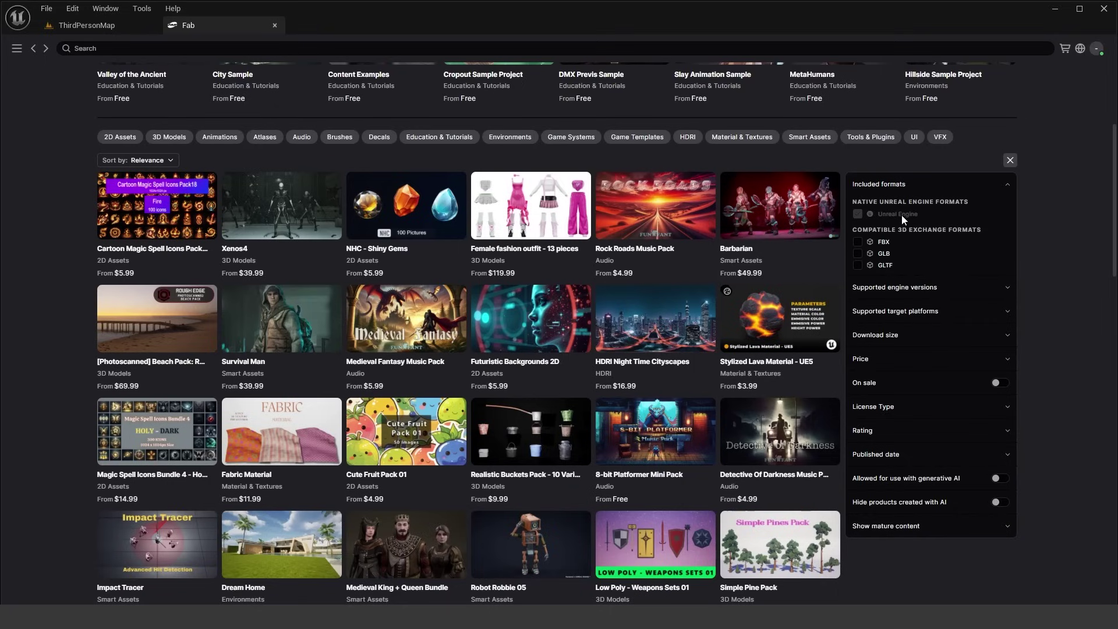
{"action": "left_click", "coordinate": [917, 287]}
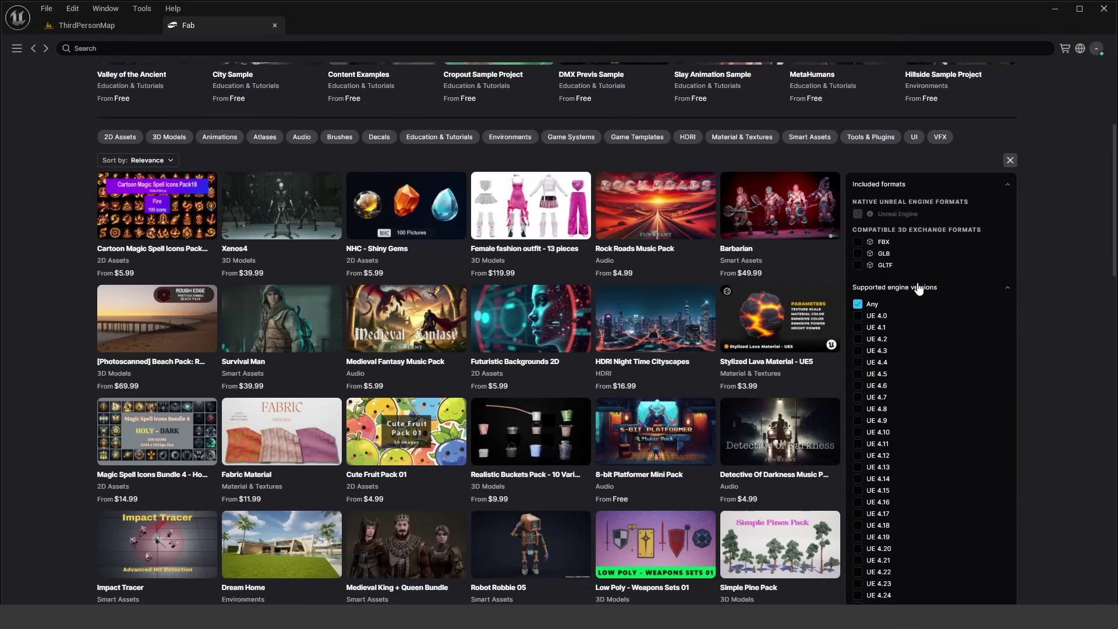
{"action": "scroll", "coordinate": [889, 251], "scroll_direction": "down", "scroll_amount": 1}
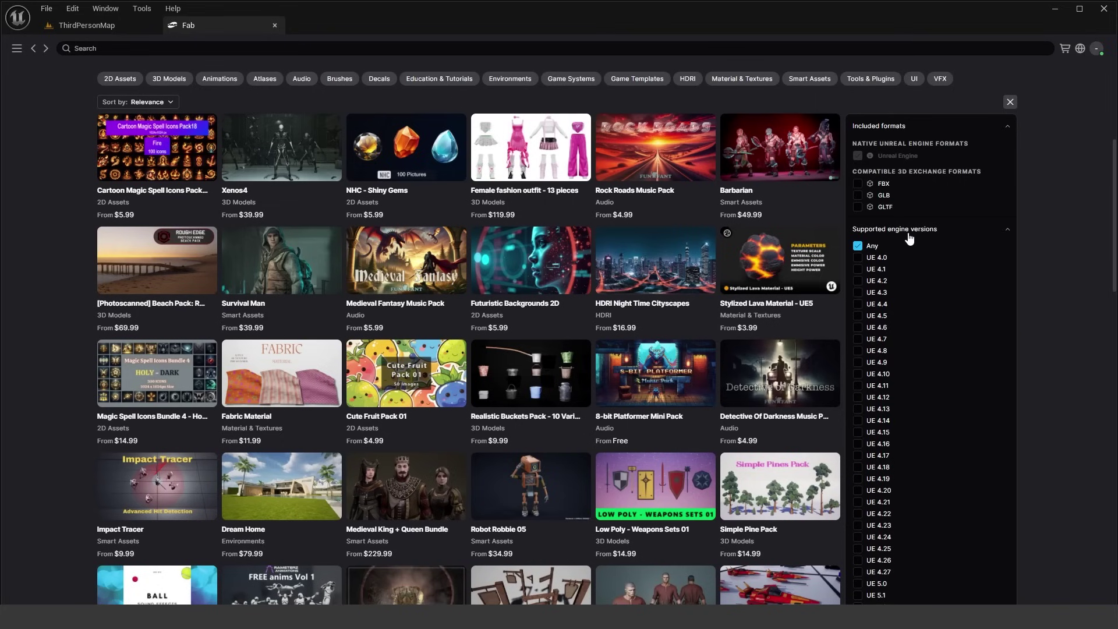
{"action": "scroll", "coordinate": [925, 245], "scroll_direction": "down", "scroll_amount": 3}
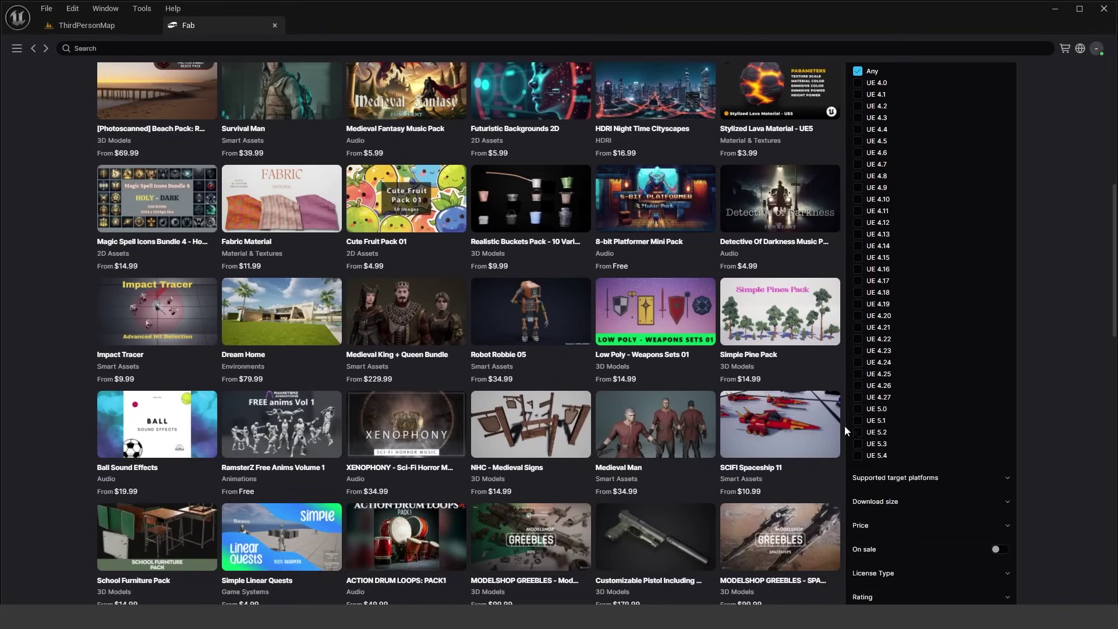
{"action": "scroll", "coordinate": [888, 455], "scroll_direction": "up", "scroll_amount": 1}
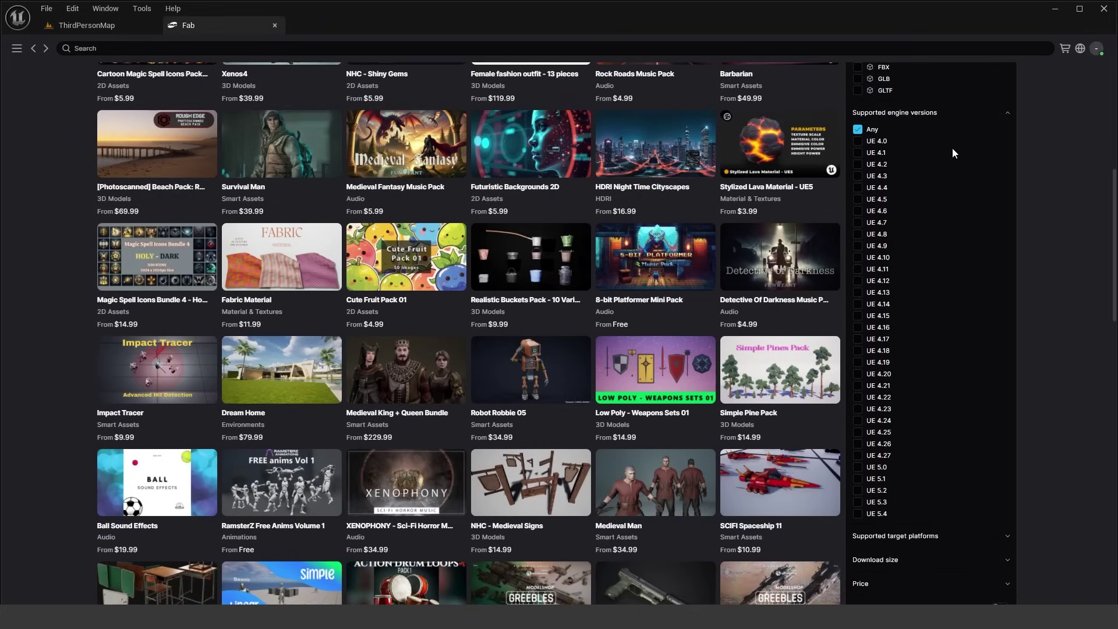
{"action": "left_click", "coordinate": [956, 119]}
{"action": "left_click", "coordinate": [936, 138]}
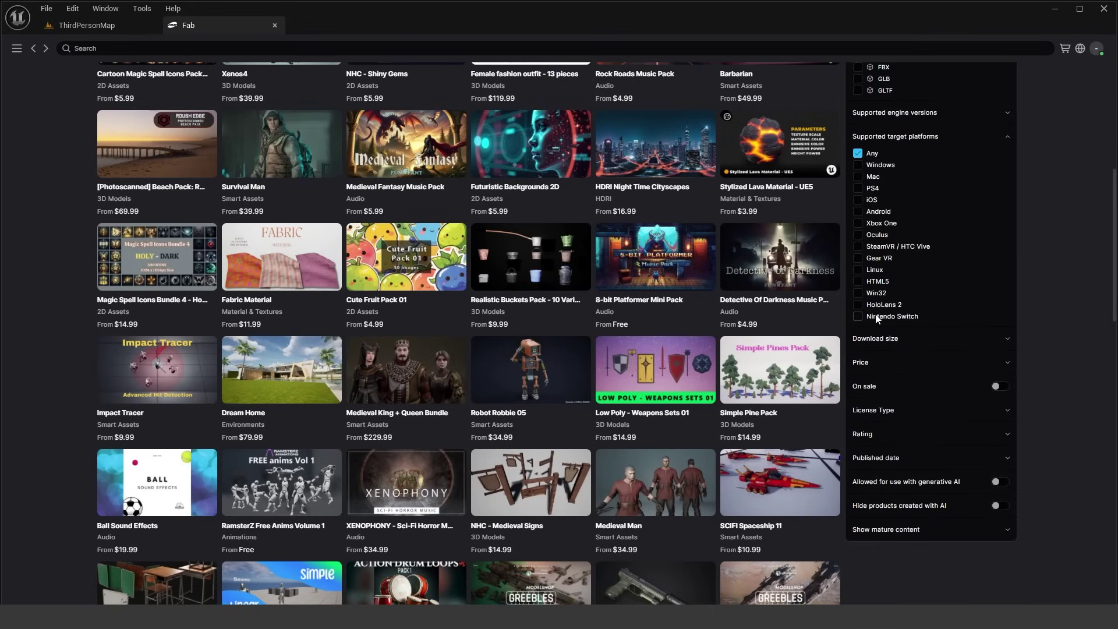
{"action": "left_click", "coordinate": [885, 137]}
Step: Filter the catalogue by price to free products only, look over the results, and remove the filter
{"action": "left_click", "coordinate": [891, 184]}
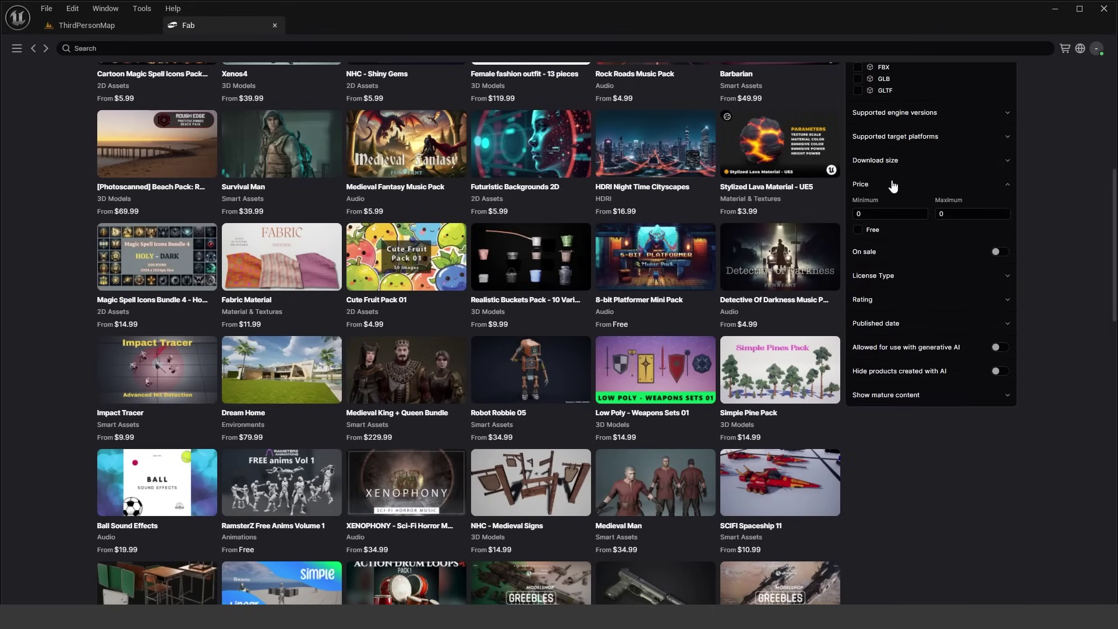
{"action": "left_click", "coordinate": [858, 231]}
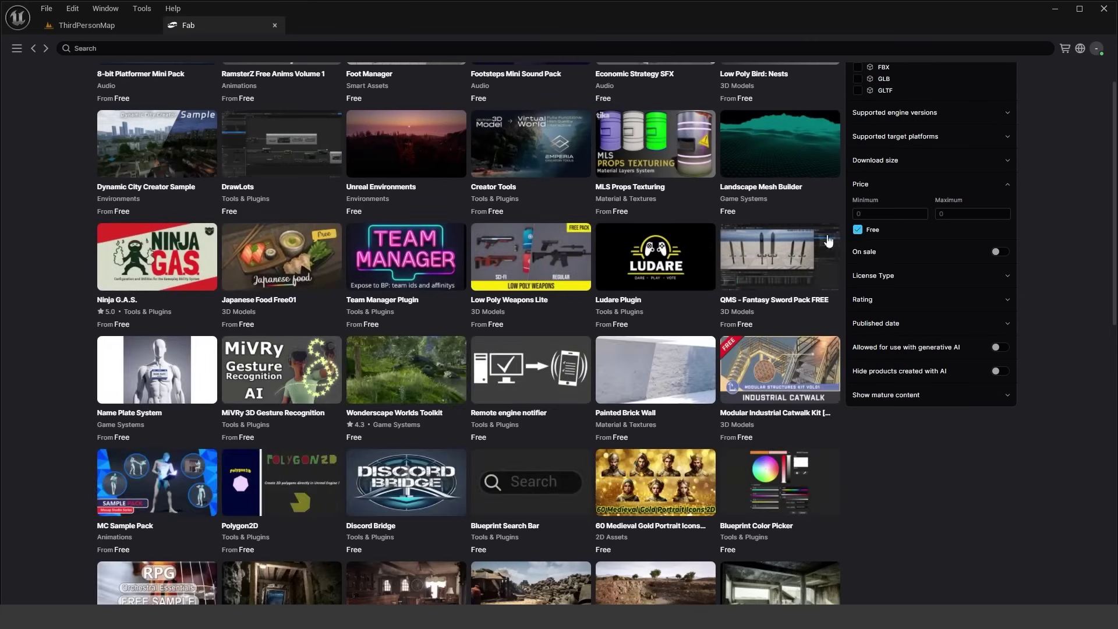
{"action": "scroll", "coordinate": [834, 240], "scroll_direction": "up", "scroll_amount": 2}
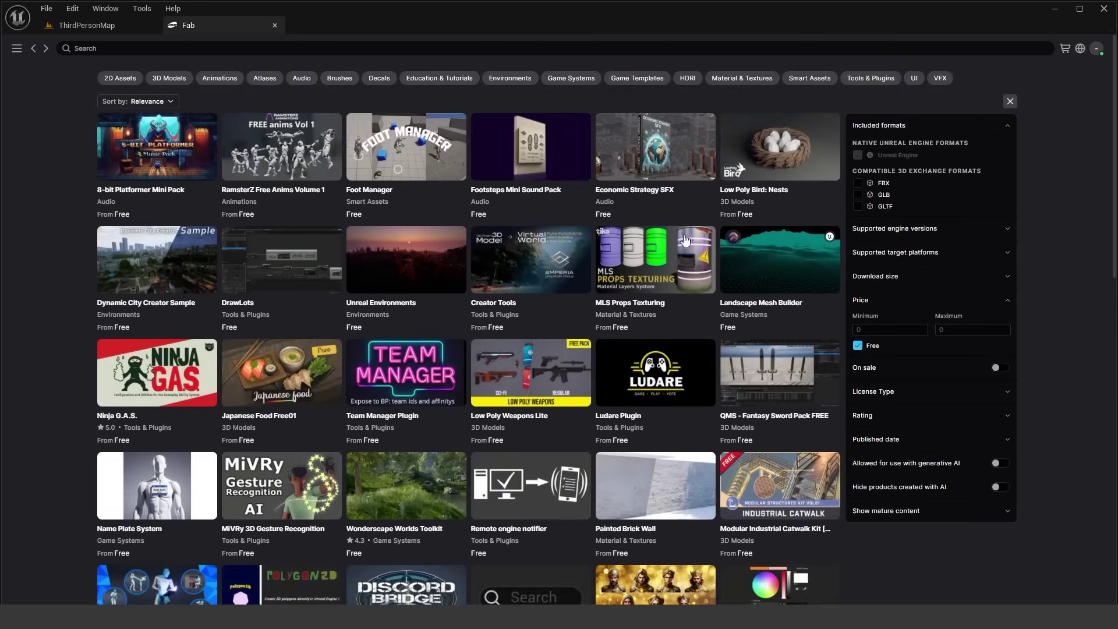
{"action": "scroll", "coordinate": [810, 245], "scroll_direction": "down", "scroll_amount": 3}
{"action": "left_click", "coordinate": [857, 171]}
Step: Expand the License Type filter and examine its options together with the generative AI filters
{"action": "left_click", "coordinate": [873, 216]}
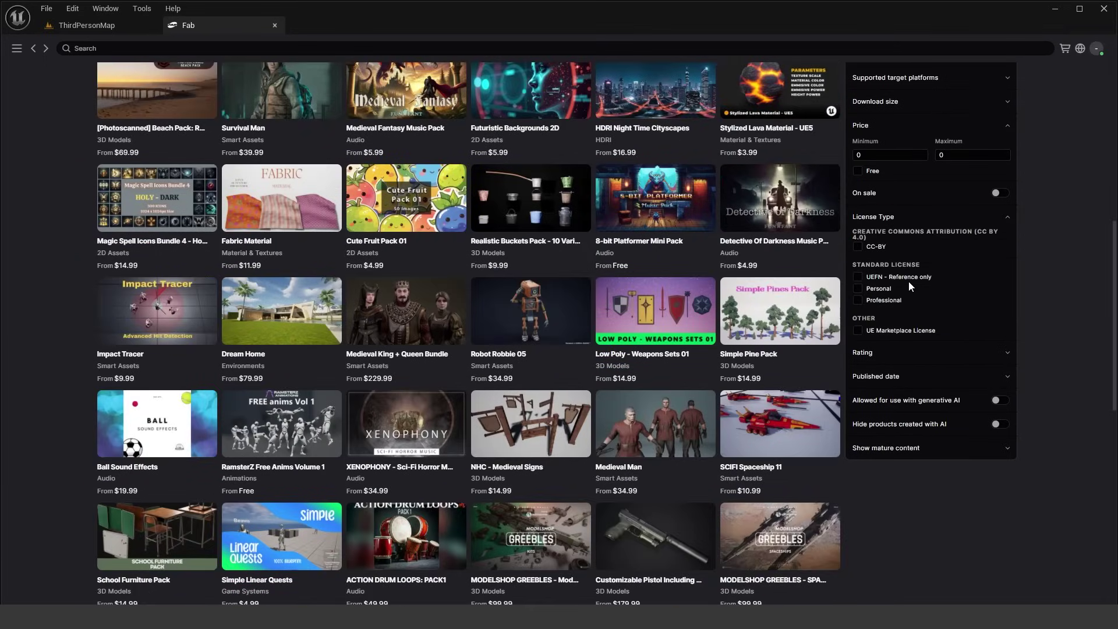
{"action": "scroll", "coordinate": [910, 285], "scroll_direction": "down", "scroll_amount": 1}
{"action": "scroll", "coordinate": [911, 288], "scroll_direction": "down", "scroll_amount": 1}
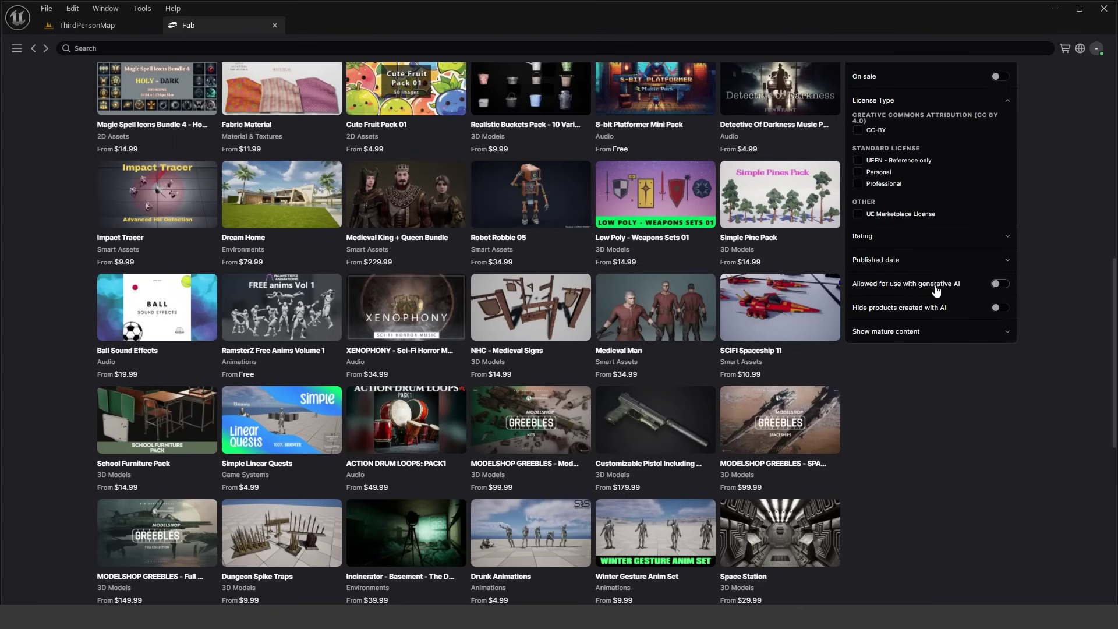
{"action": "scroll", "coordinate": [955, 298], "scroll_direction": "up", "scroll_amount": 1}
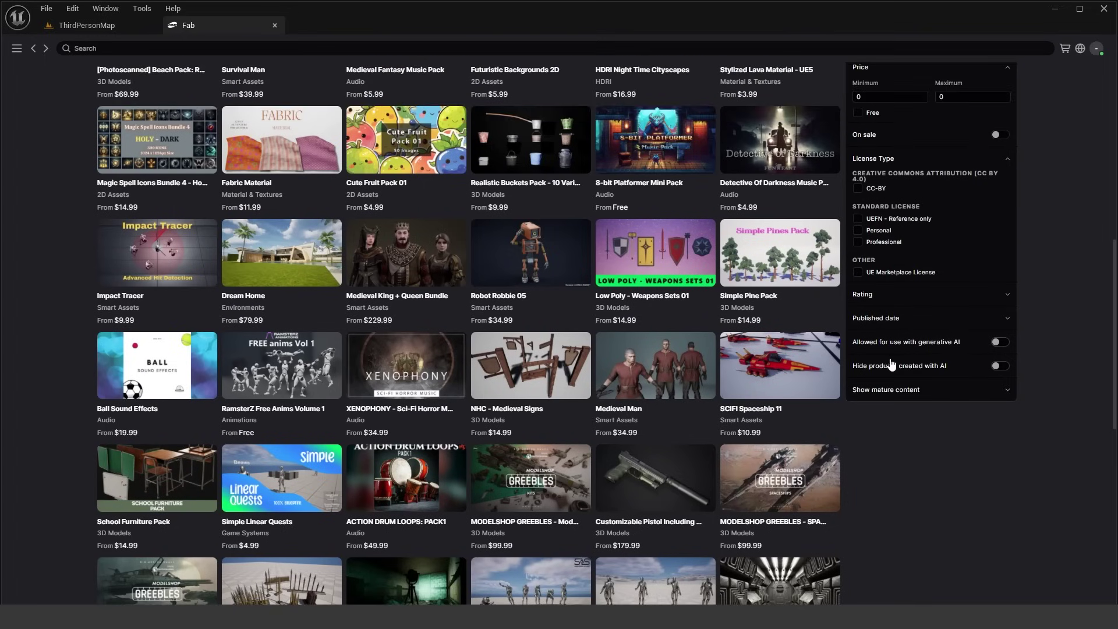
Step: Hide products created with AI, look through the filtered catalogue, and turn the filter off again
{"action": "left_click", "coordinate": [999, 366]}
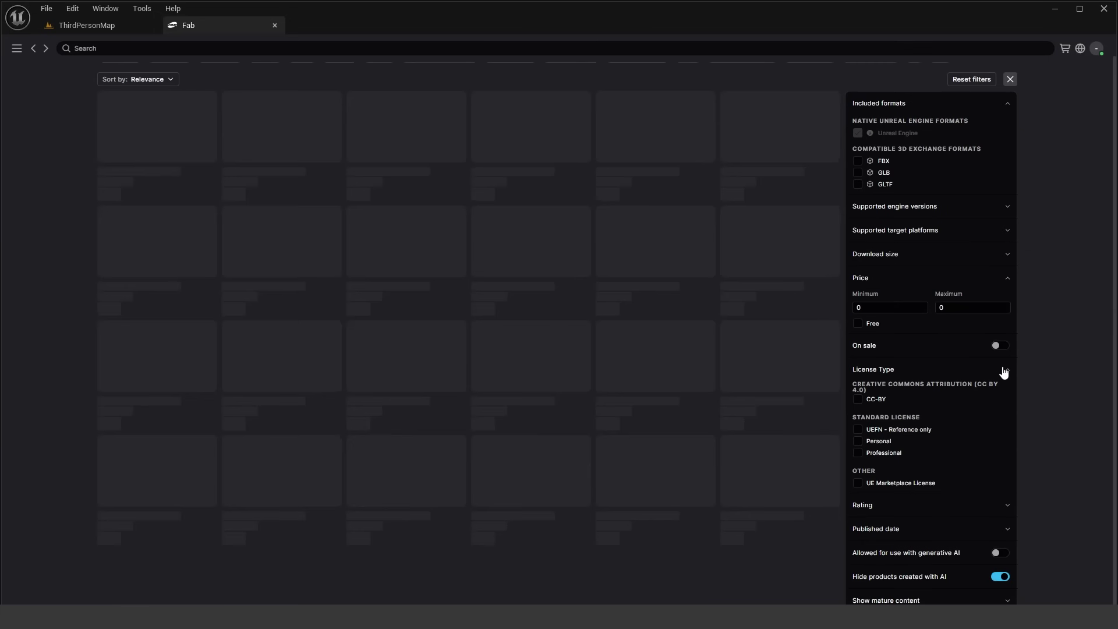
{"action": "scroll", "coordinate": [989, 370], "scroll_direction": "up", "scroll_amount": 2}
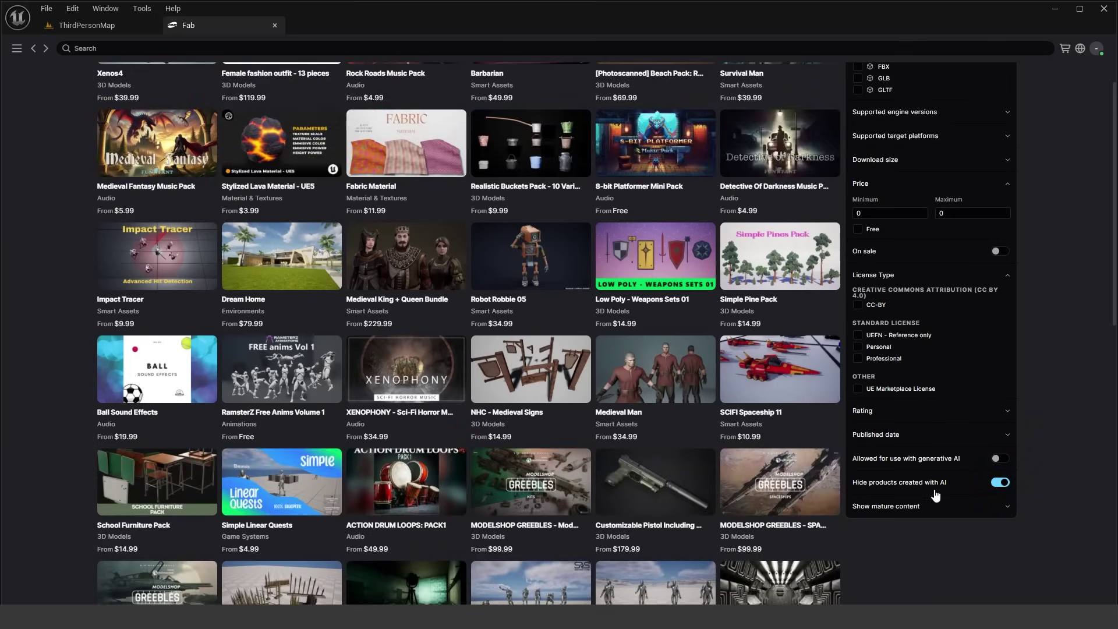
{"action": "scroll", "coordinate": [792, 387], "scroll_direction": "down", "scroll_amount": 3}
{"action": "scroll", "coordinate": [790, 386], "scroll_direction": "down", "scroll_amount": 5}
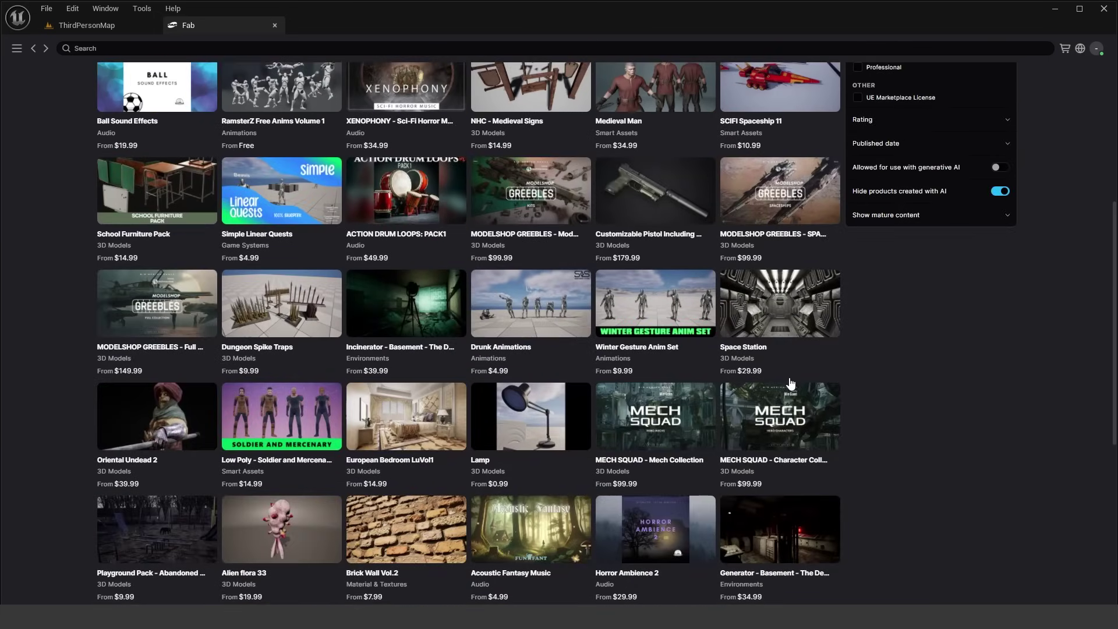
{"action": "scroll", "coordinate": [803, 373], "scroll_direction": "down", "scroll_amount": 3}
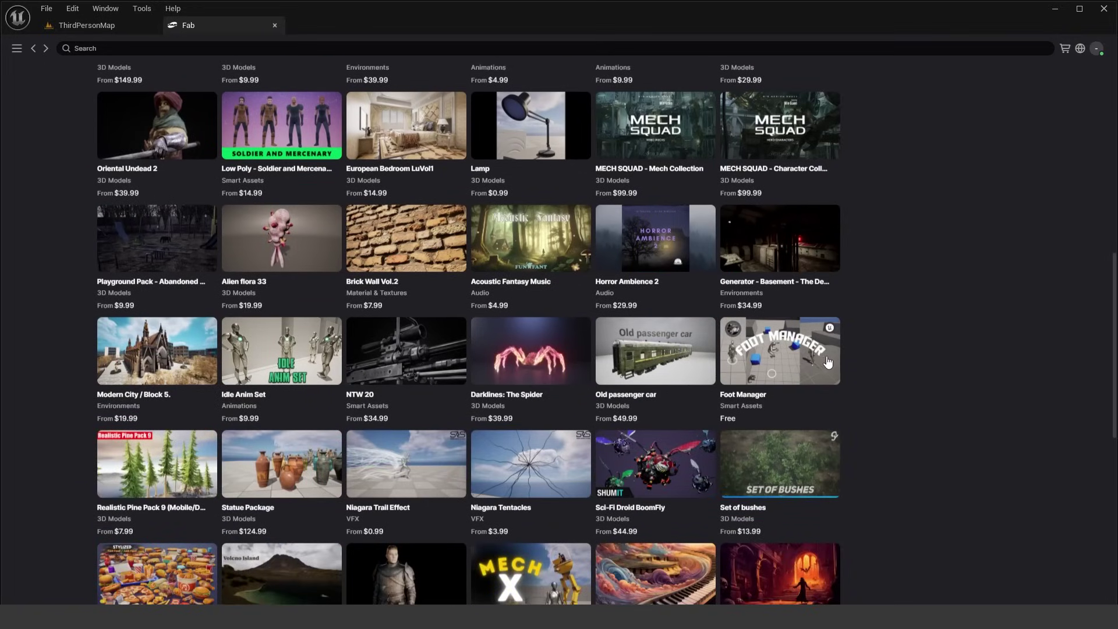
{"action": "scroll", "coordinate": [822, 363], "scroll_direction": "down", "scroll_amount": 2}
{"action": "scroll", "coordinate": [827, 360], "scroll_direction": "down", "scroll_amount": 3}
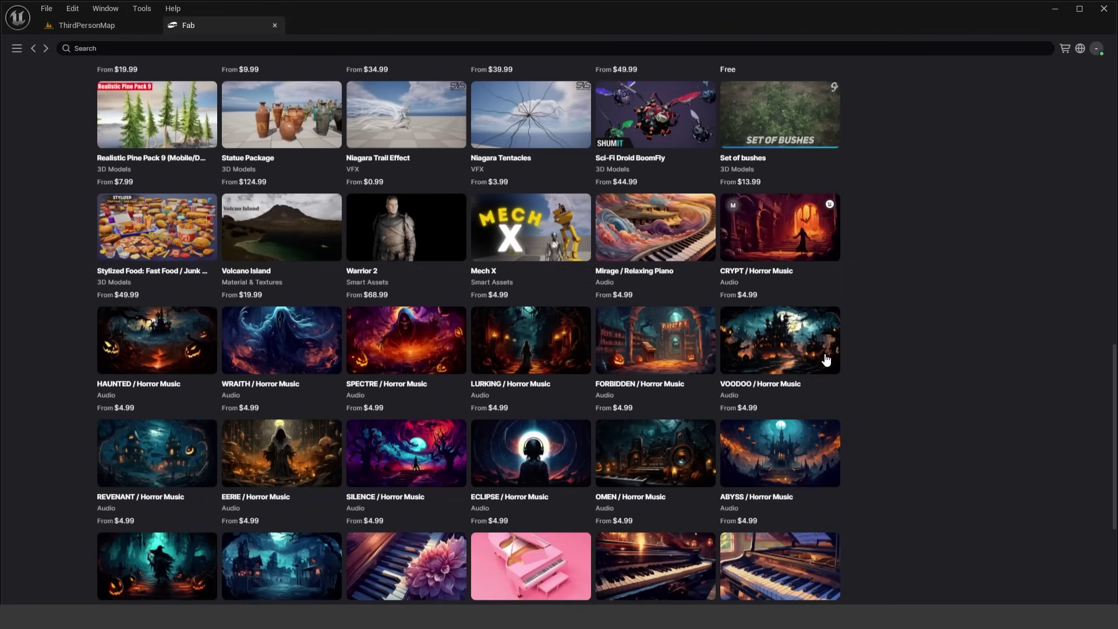
{"action": "scroll", "coordinate": [827, 359], "scroll_direction": "up", "scroll_amount": 10}
{"action": "scroll", "coordinate": [951, 376], "scroll_direction": "up", "scroll_amount": 2}
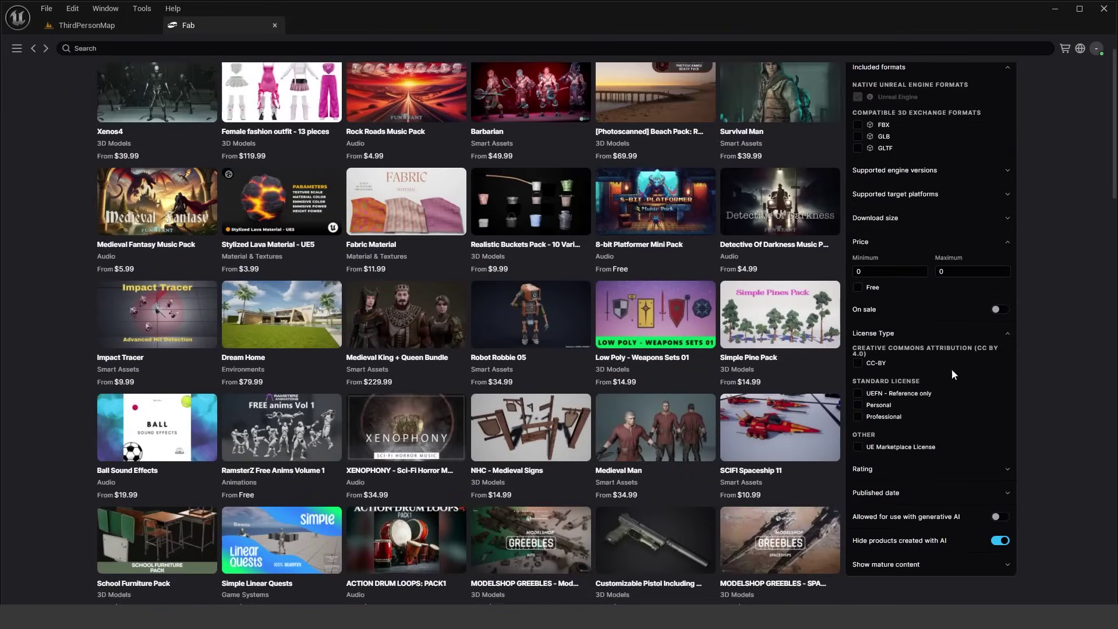
{"action": "left_click", "coordinate": [998, 540]}
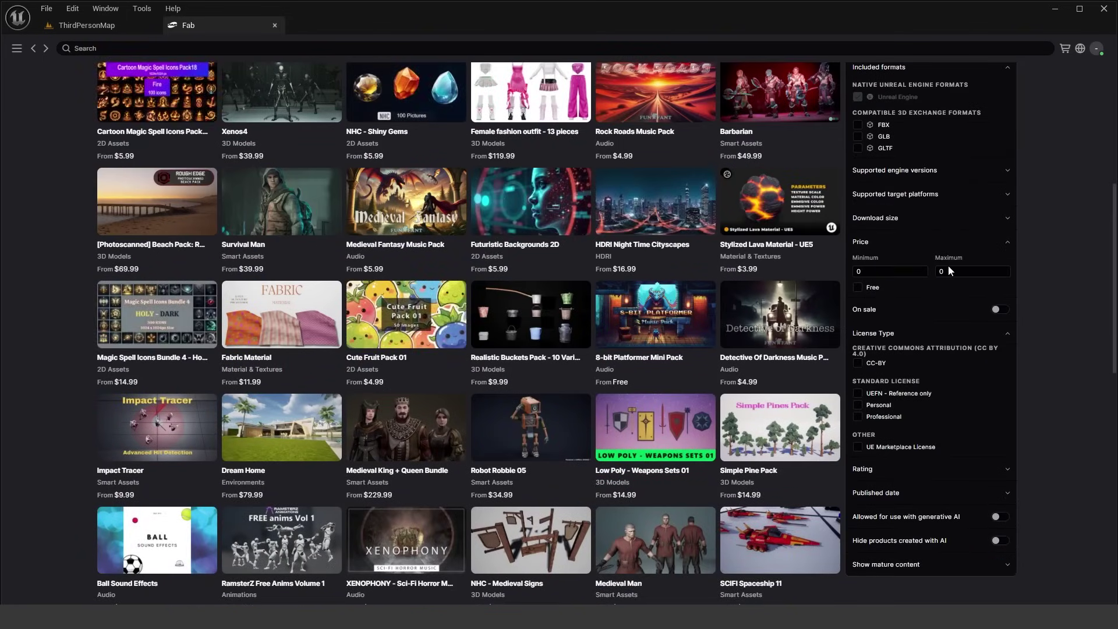
Step: Return to the start of the Fab home page and open My Library
{"action": "scroll", "coordinate": [948, 263], "scroll_direction": "up", "scroll_amount": 3}
{"action": "scroll", "coordinate": [948, 266], "scroll_direction": "up", "scroll_amount": 5}
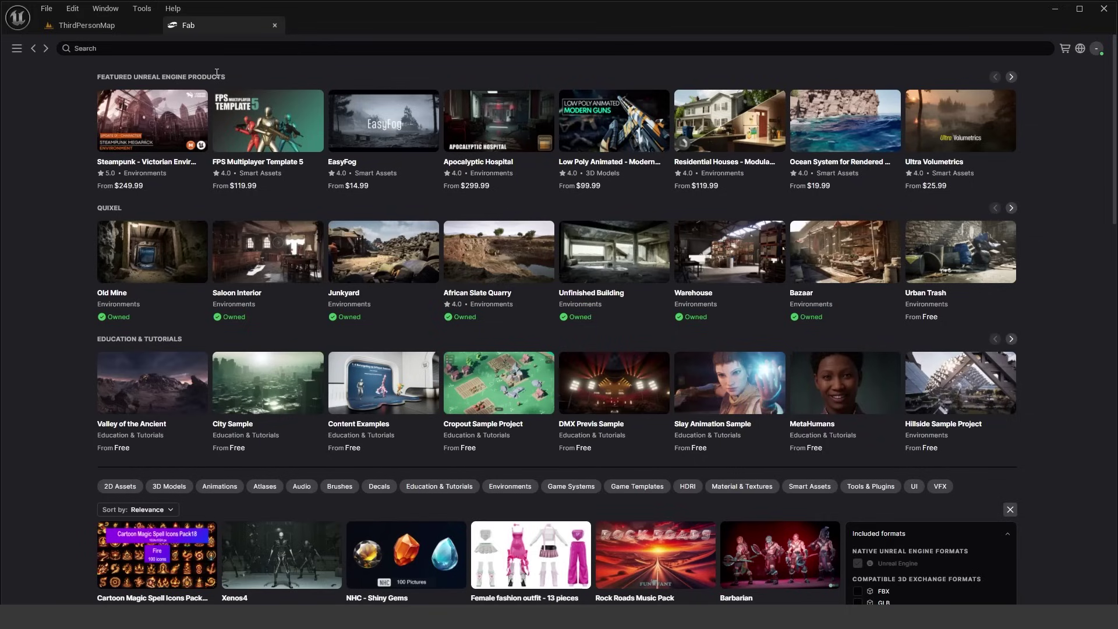
{"action": "left_click", "coordinate": [17, 53]}
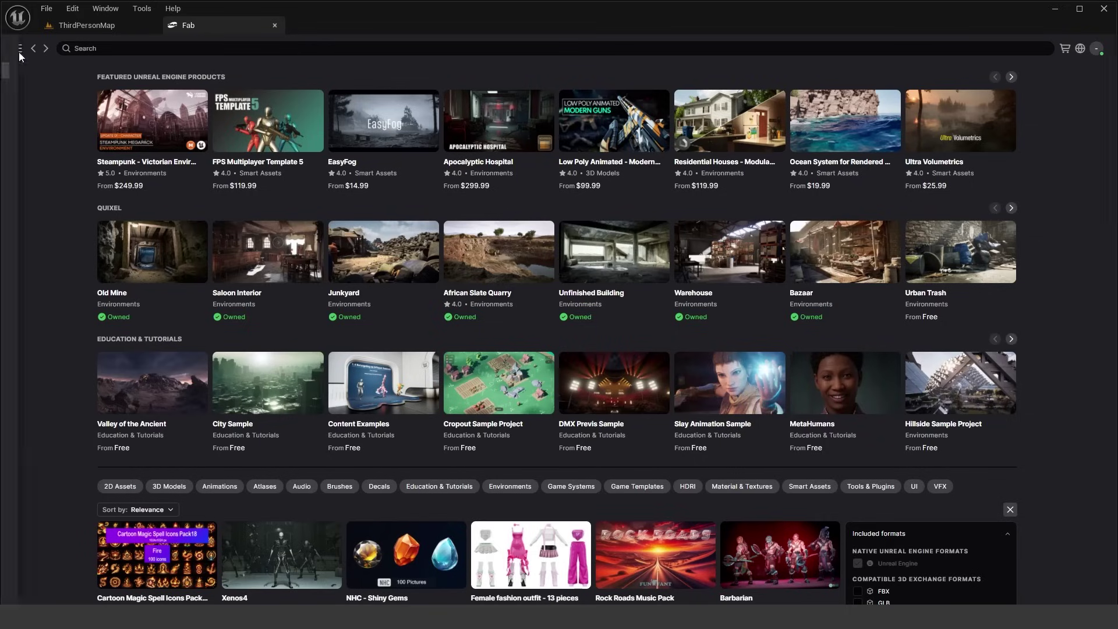
{"action": "left_click", "coordinate": [18, 52]}
{"action": "left_click", "coordinate": [17, 53]}
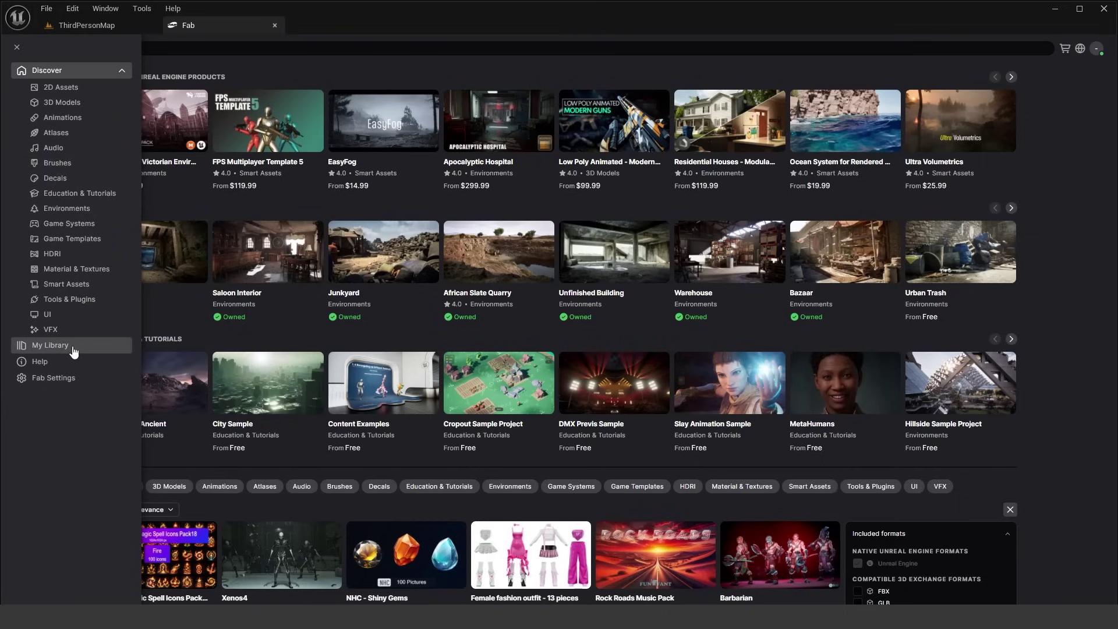
{"action": "left_click", "coordinate": [54, 348]}
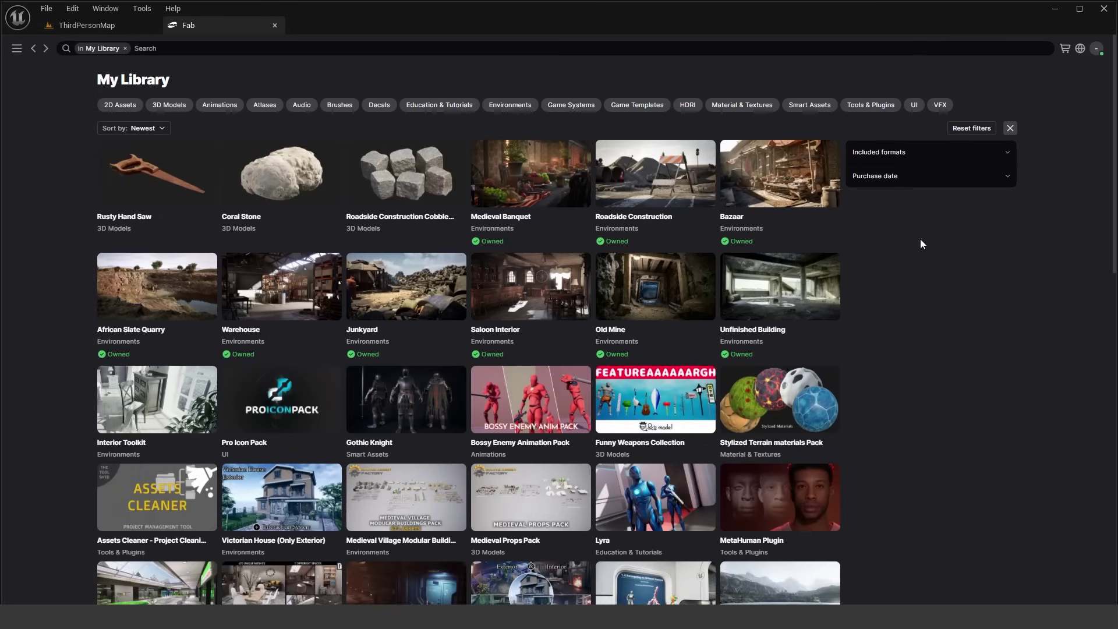
Step: Look through the owned assets listed in My Library
{"action": "scroll", "coordinate": [894, 247], "scroll_direction": "down", "scroll_amount": 3}
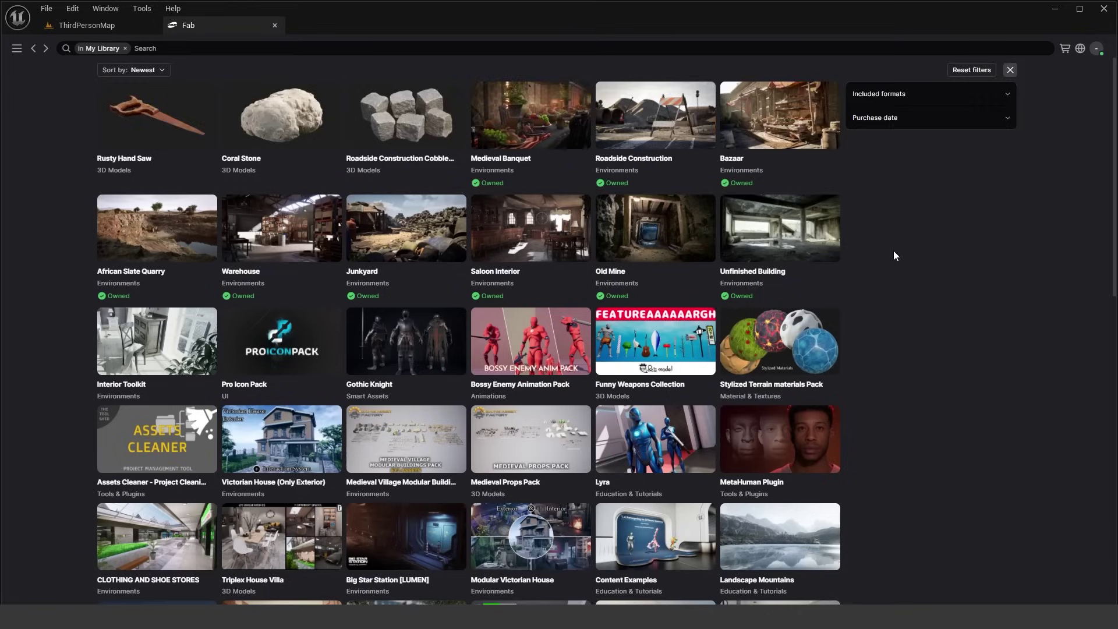
{"action": "scroll", "coordinate": [895, 250], "scroll_direction": "up", "scroll_amount": 4}
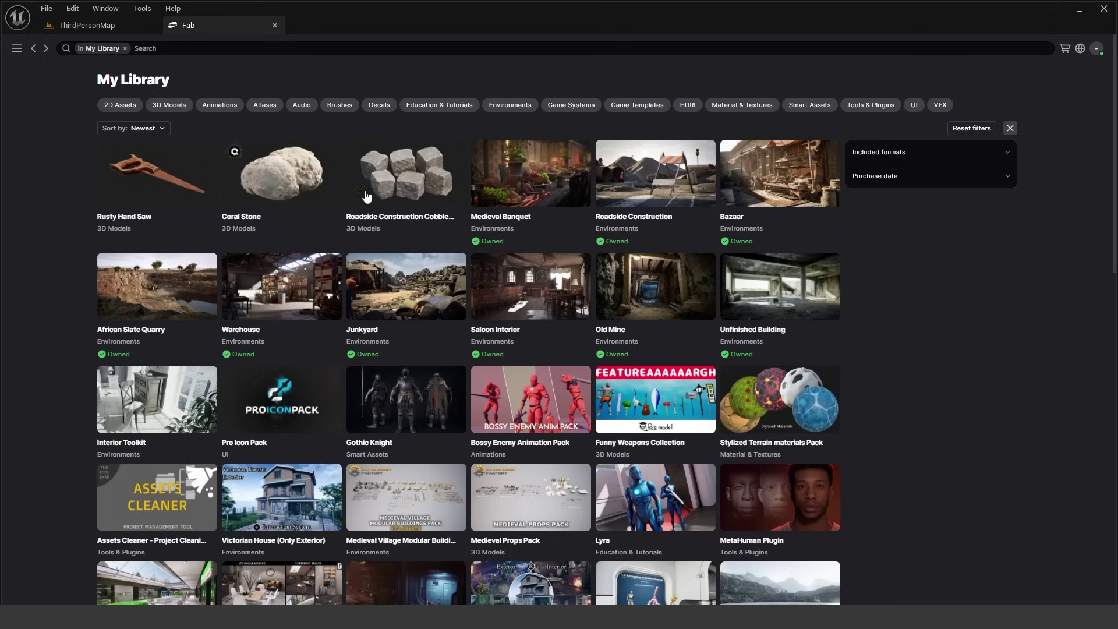
{"action": "scroll", "coordinate": [885, 251], "scroll_direction": "down", "scroll_amount": 3}
{"action": "scroll", "coordinate": [885, 251], "scroll_direction": "down", "scroll_amount": 6}
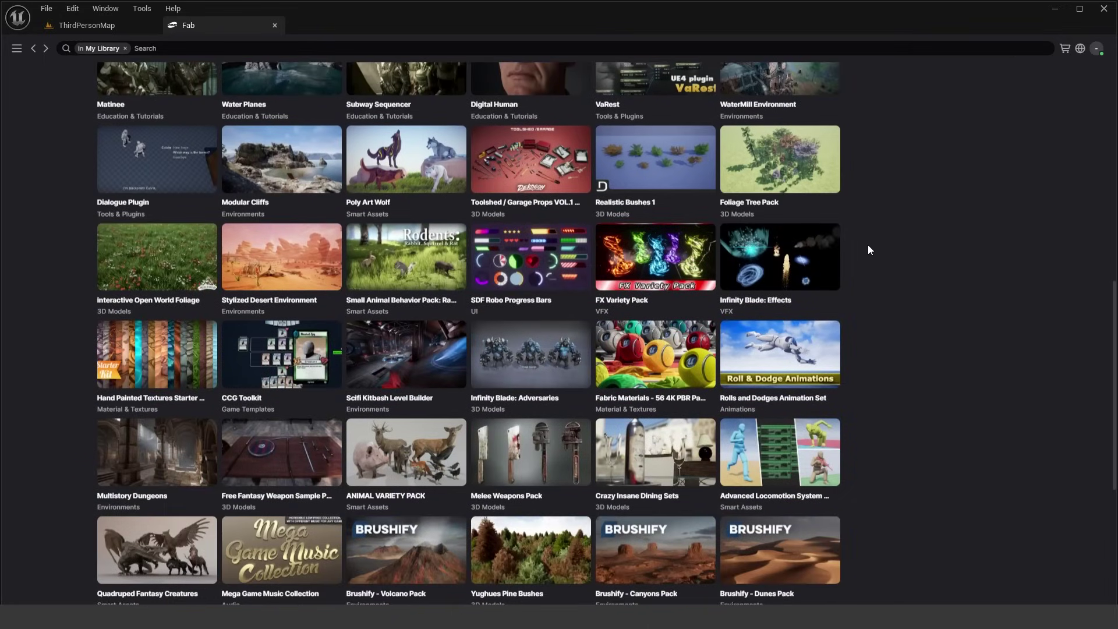
{"action": "scroll", "coordinate": [867, 249], "scroll_direction": "up", "scroll_amount": 2}
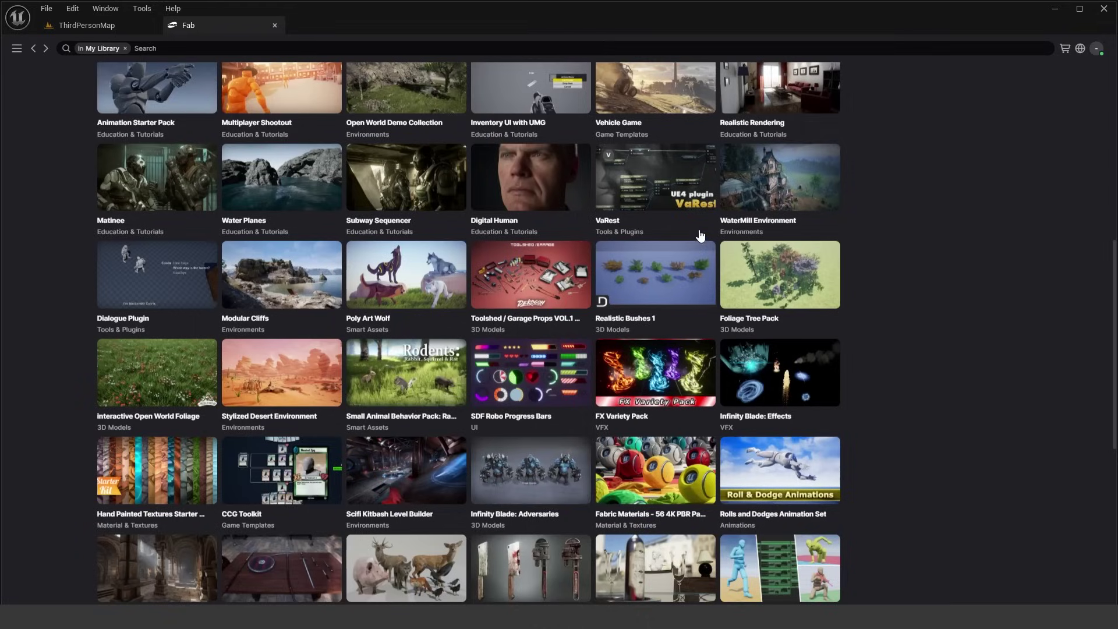
Step: Open the owned ANIMAL VARIETY PACK in My Library, preview its wolves image, and add the pack to the project
{"action": "scroll", "coordinate": [700, 235], "scroll_direction": "down", "scroll_amount": 3}
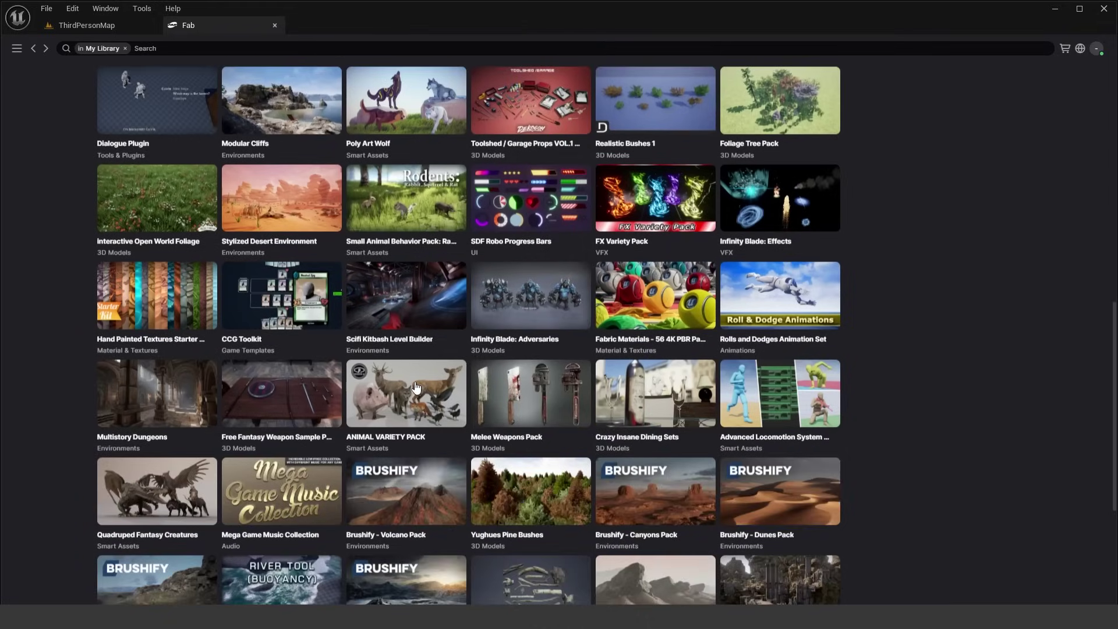
{"action": "left_click", "coordinate": [416, 387]}
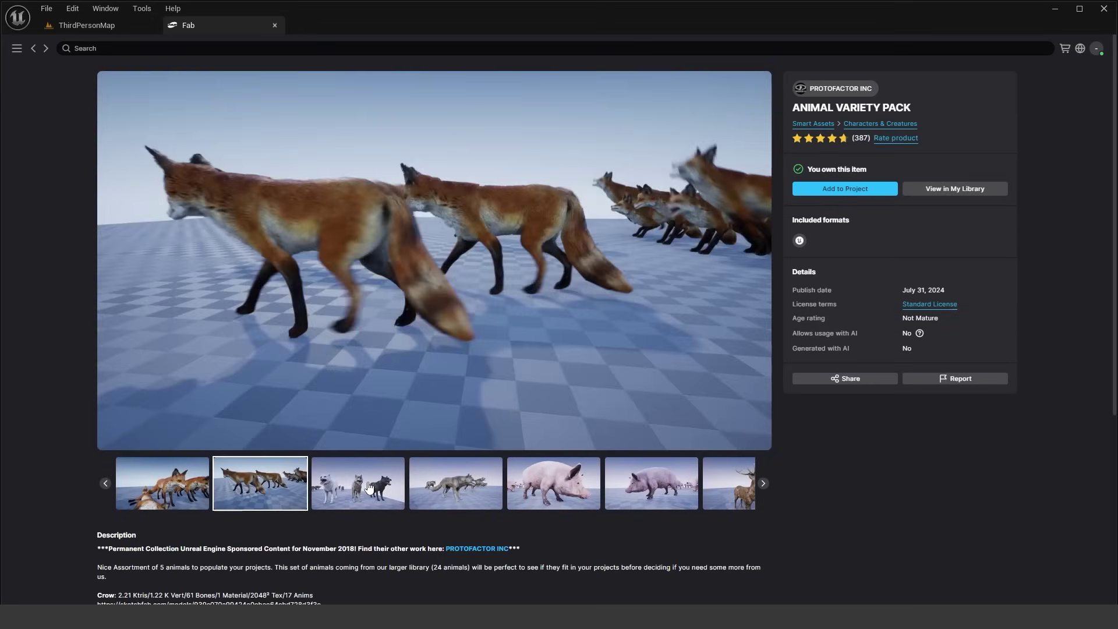
{"action": "left_click", "coordinate": [376, 488]}
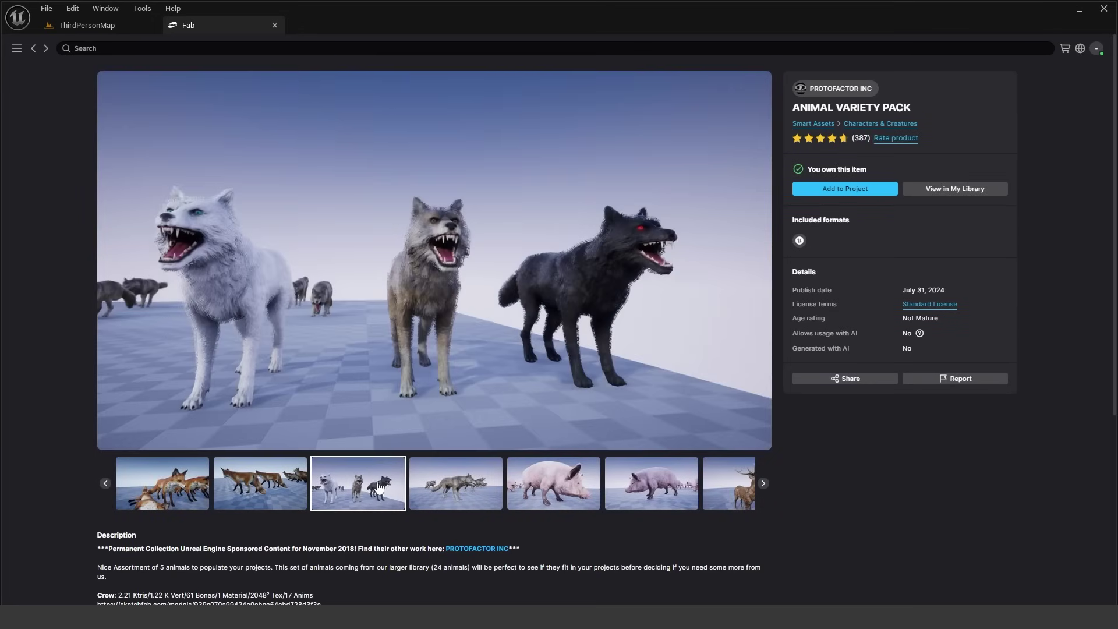
{"action": "left_click", "coordinate": [861, 190]}
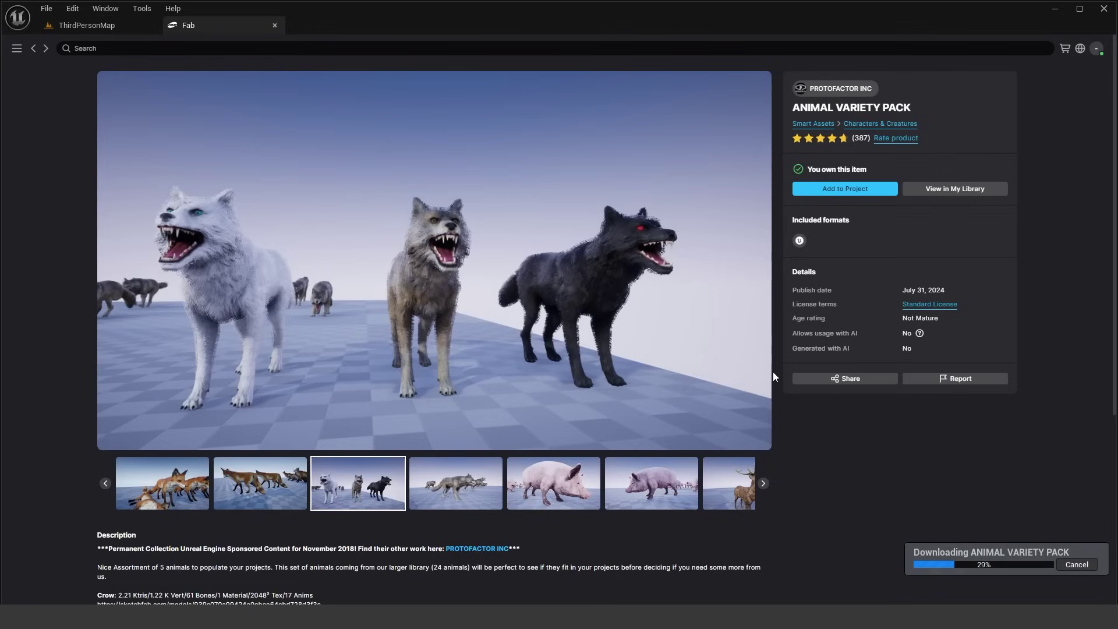
Step: Return to My Library and examine its Included formats and Purchase date filters
{"action": "left_click", "coordinate": [33, 48]}
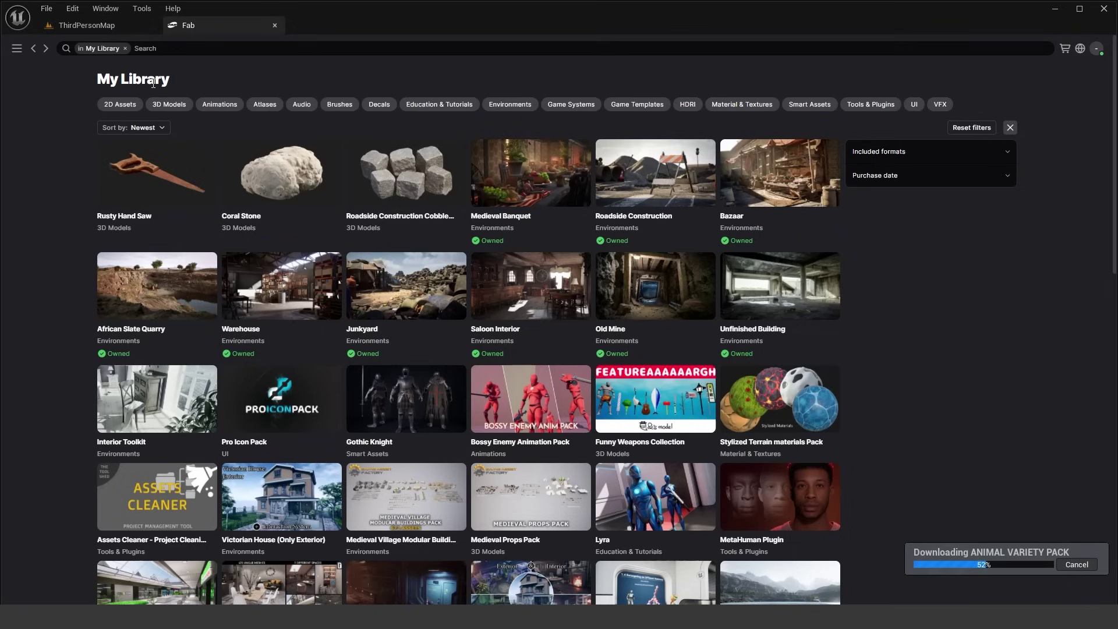
{"action": "left_click", "coordinate": [956, 155]}
{"action": "left_click", "coordinate": [956, 153]}
{"action": "left_click", "coordinate": [934, 176]}
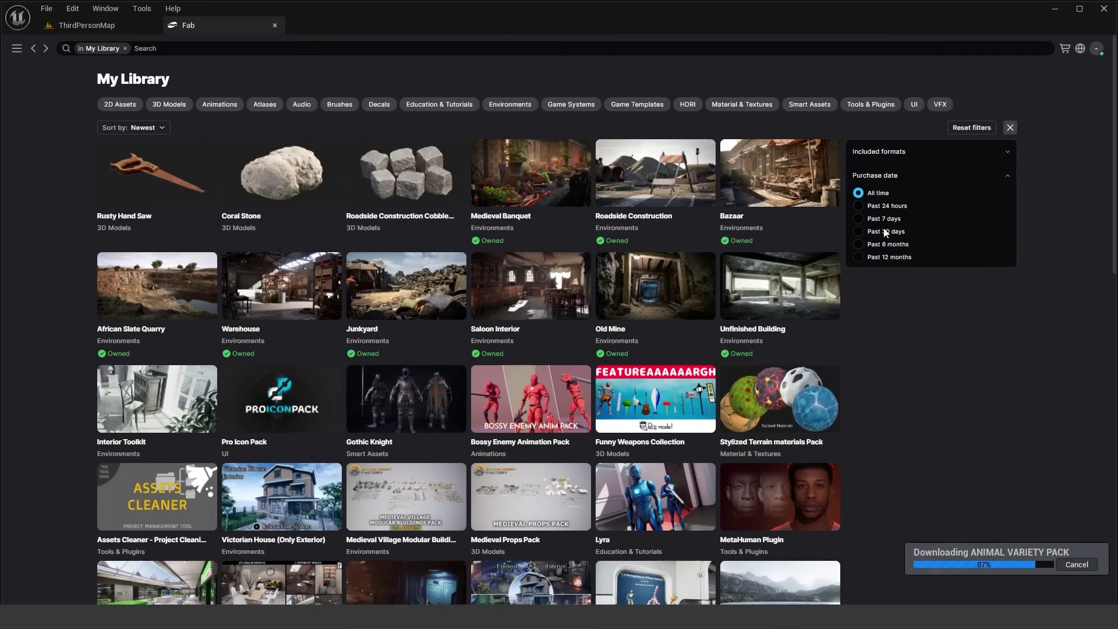
{"action": "left_click", "coordinate": [892, 173]}
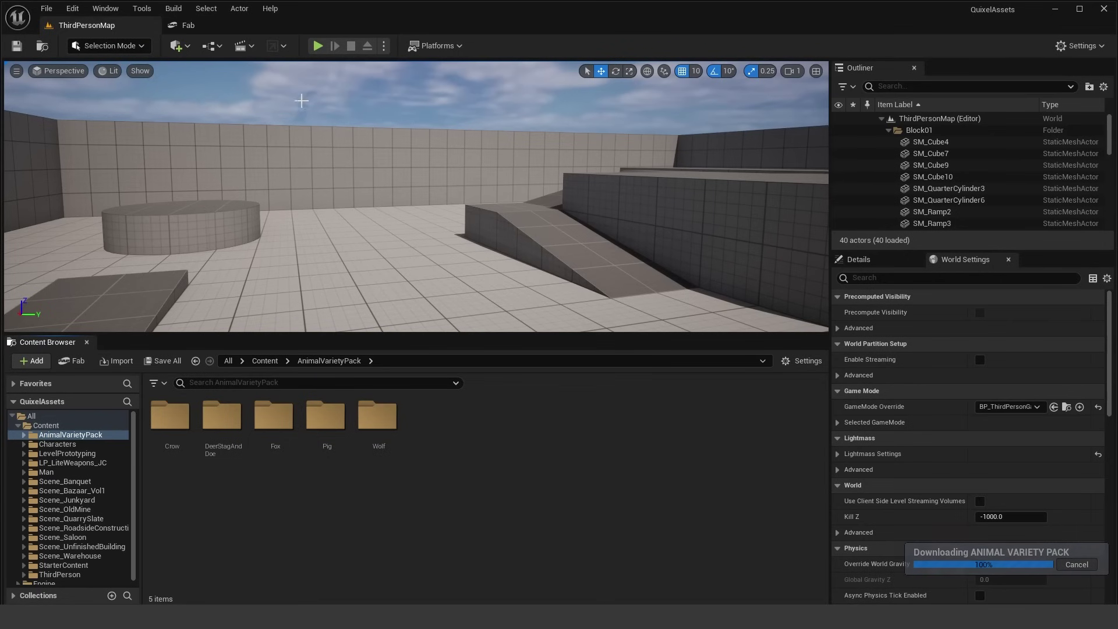
Step: Place the SK_Fox skeletal mesh from AnimalVarietyPack's Fox Meshes folder on the floor of the ThirdPersonMap level
{"action": "left_click", "coordinate": [188, 25]}
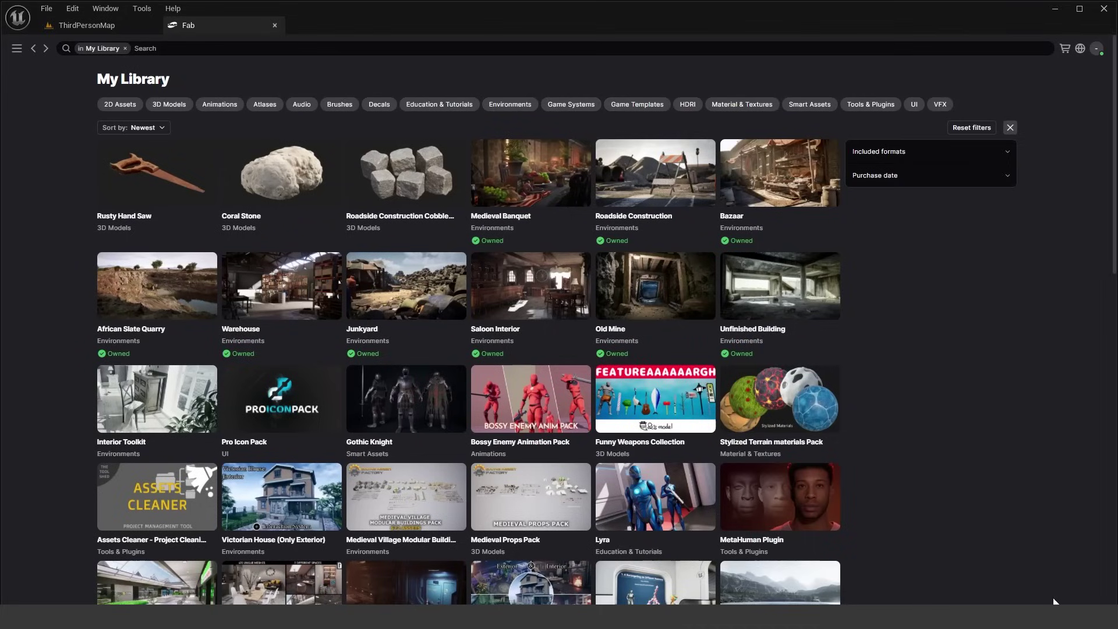
{"action": "left_click", "coordinate": [106, 29]}
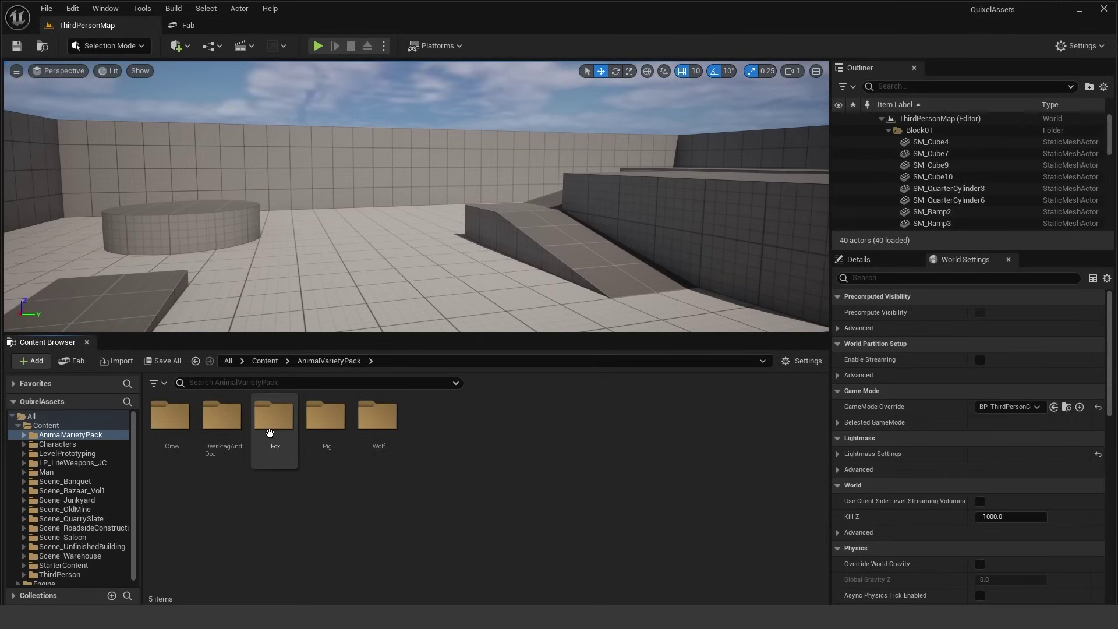
{"action": "double_click", "coordinate": [269, 430]}
{"action": "double_click", "coordinate": [326, 417]}
{"action": "left_click_drag", "start_coordinate": [170, 419], "coordinate": [386, 295]}
{"action": "key", "text": "f"}
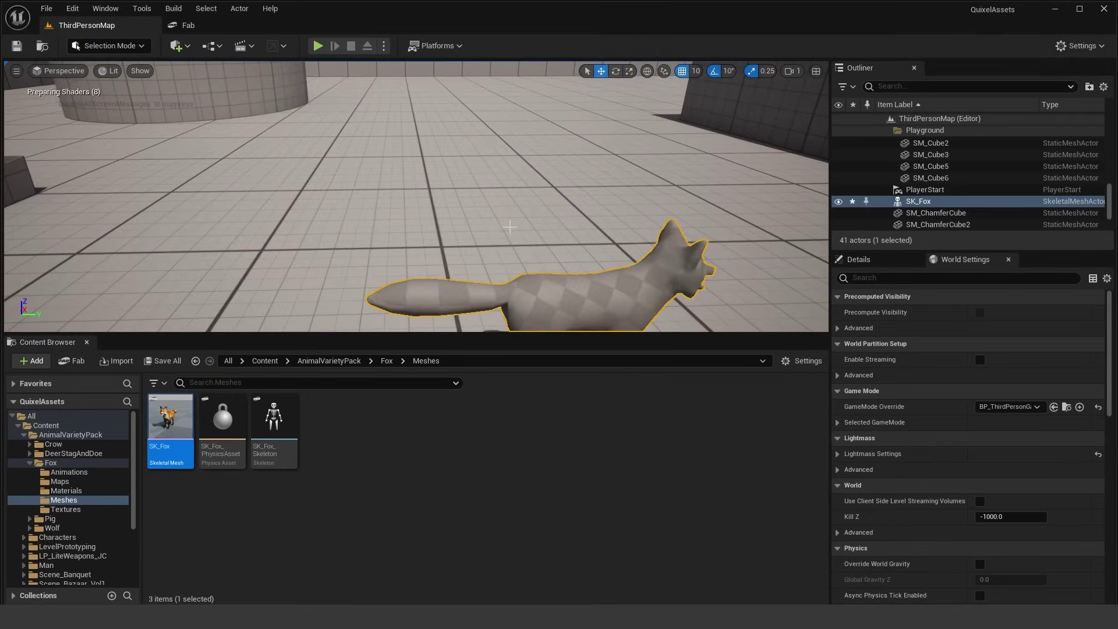
Step: Go back to the AnimalVarietyPack folder and look through its Crow and Pig subfolders
{"action": "left_click", "coordinate": [338, 361]}
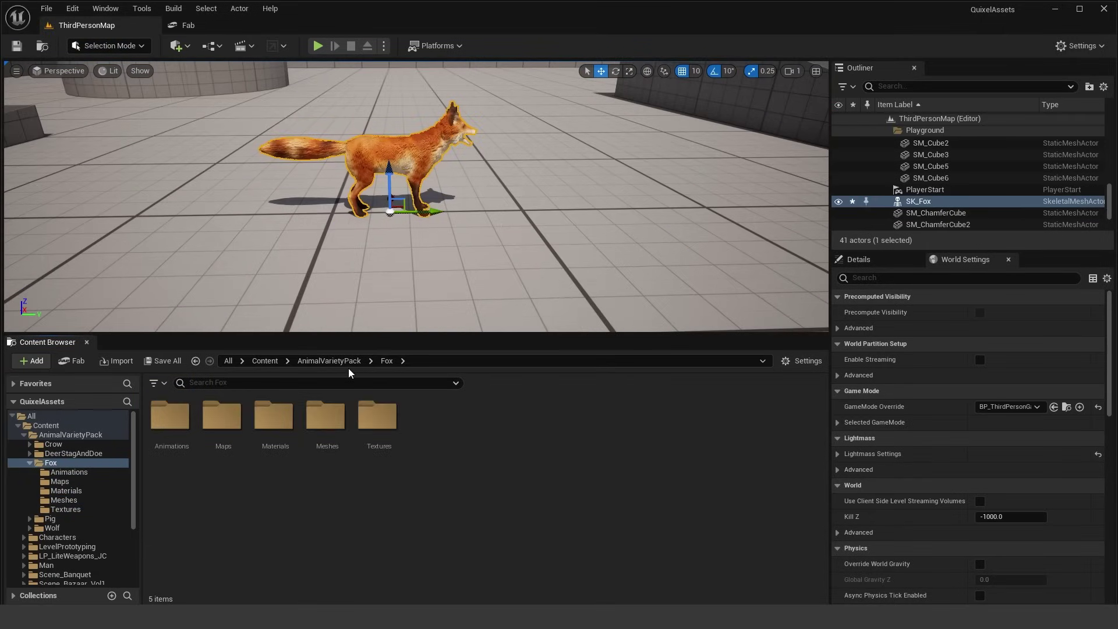
{"action": "left_click", "coordinate": [170, 416]}
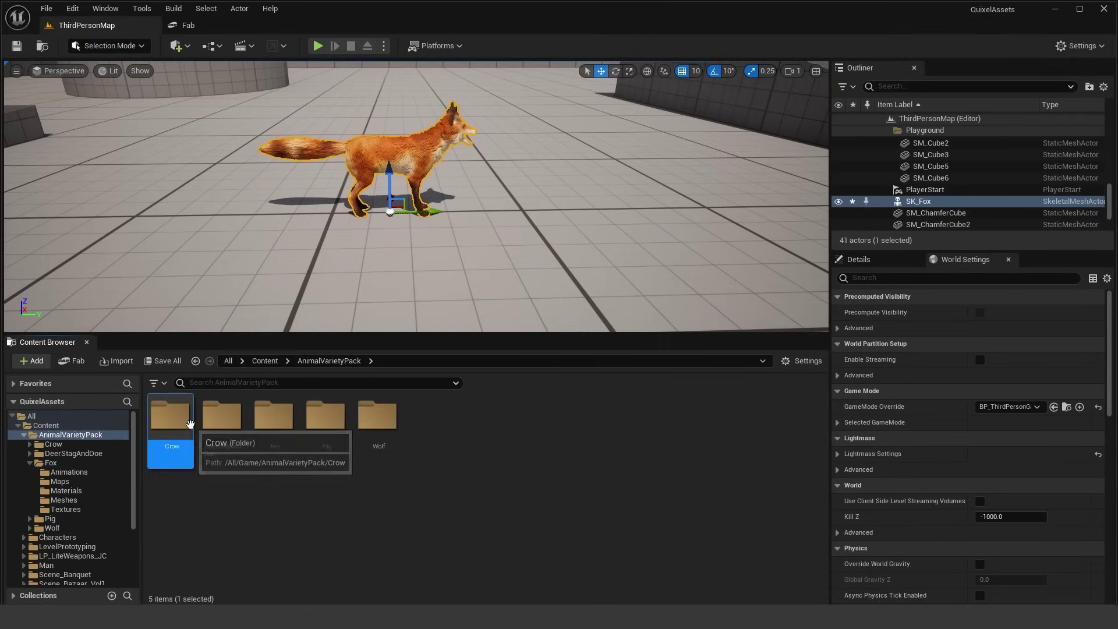
{"action": "double_click", "coordinate": [326, 417]}
{"action": "left_click", "coordinate": [252, 417]}
{"action": "left_click", "coordinate": [467, 447]}
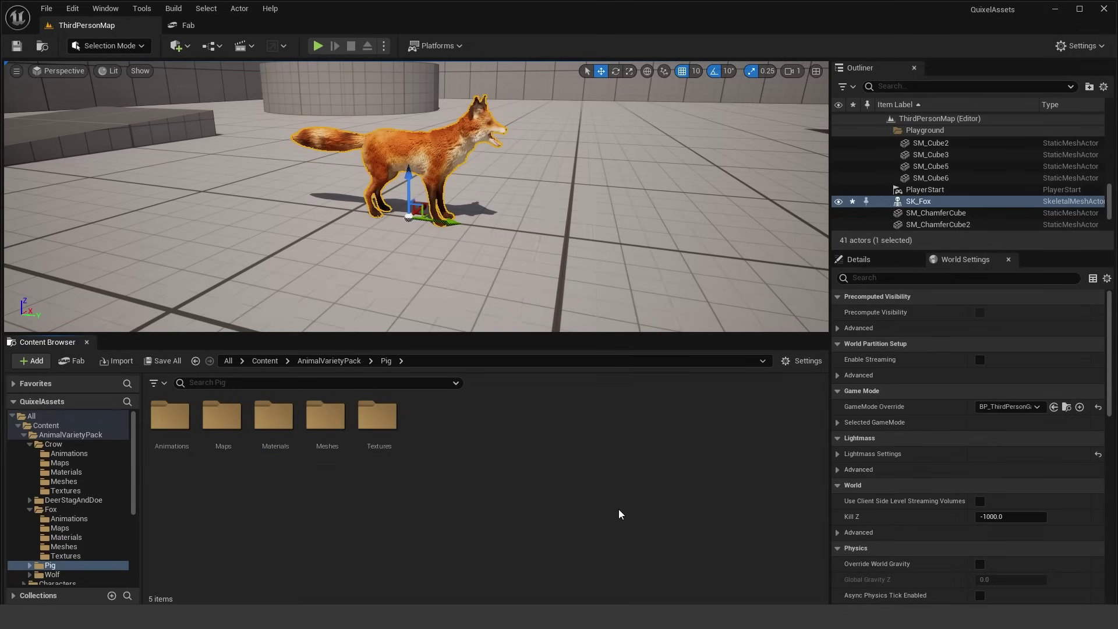
Step: Return to Fab and leave My Library for the Discover home page
{"action": "left_click", "coordinate": [185, 25]}
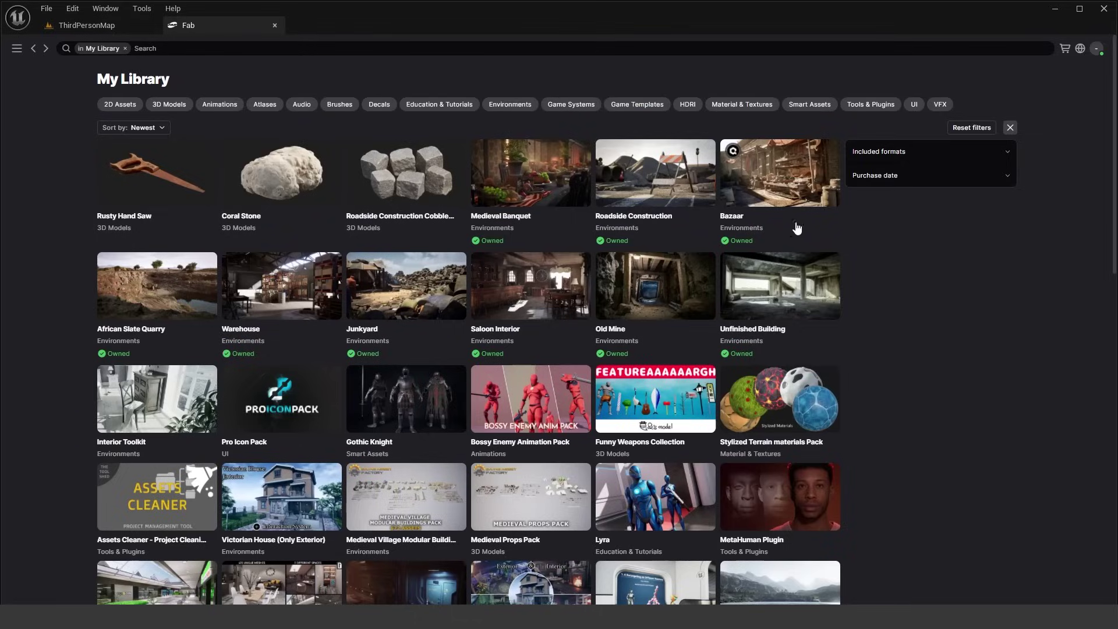
{"action": "left_click", "coordinate": [88, 25]}
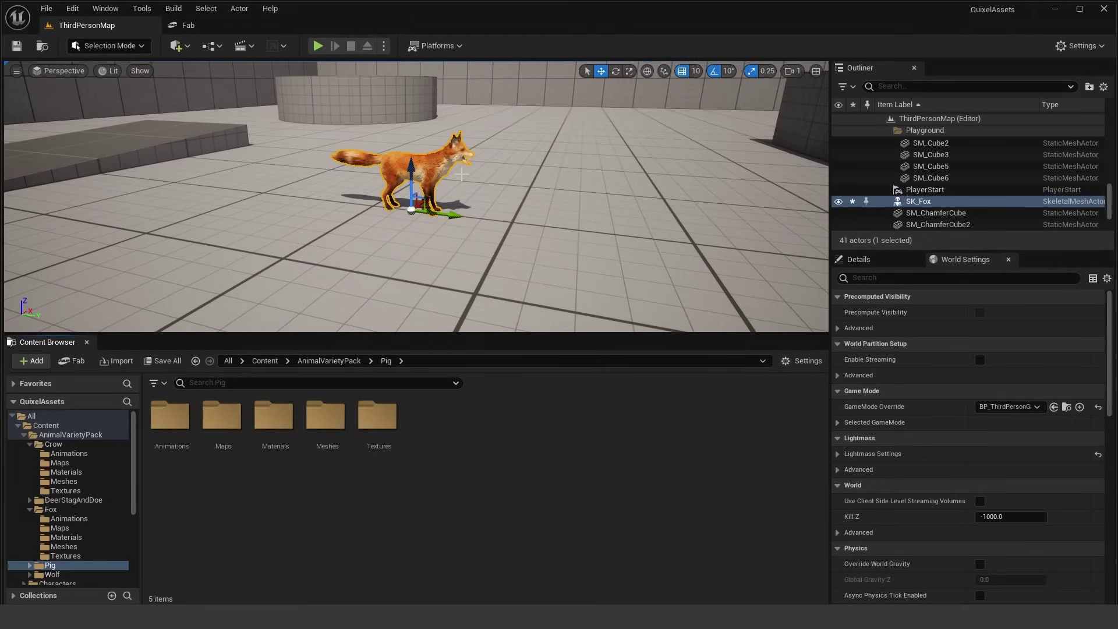
{"action": "left_click", "coordinate": [253, 26]}
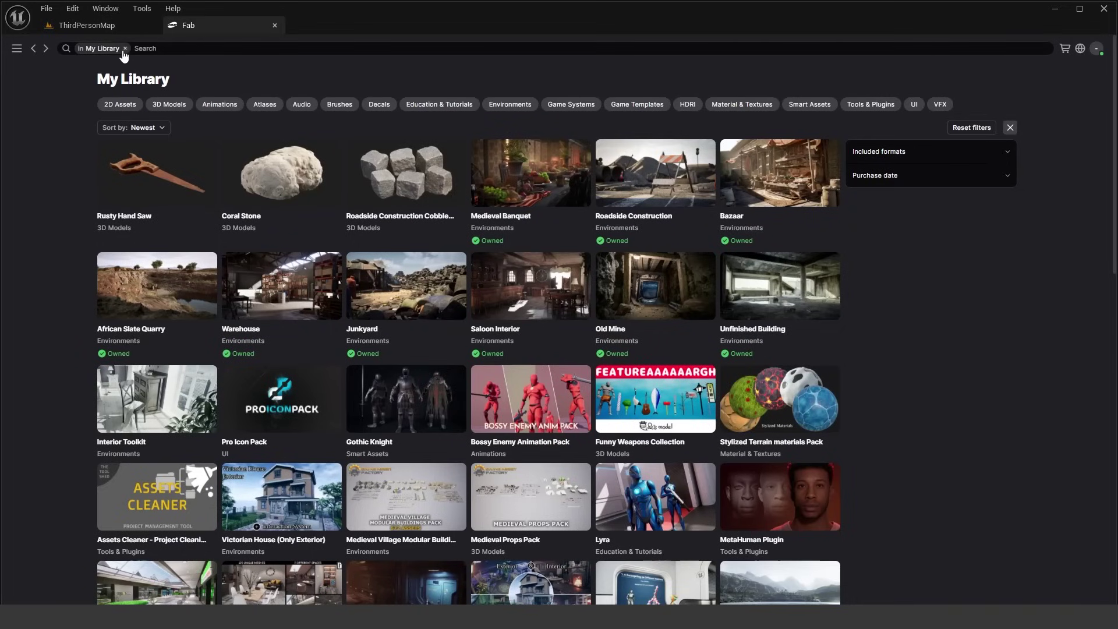
{"action": "left_click", "coordinate": [16, 48]}
{"action": "left_click", "coordinate": [175, 48]}
{"action": "key", "text": "Return"}
{"action": "left_click", "coordinate": [19, 47]}
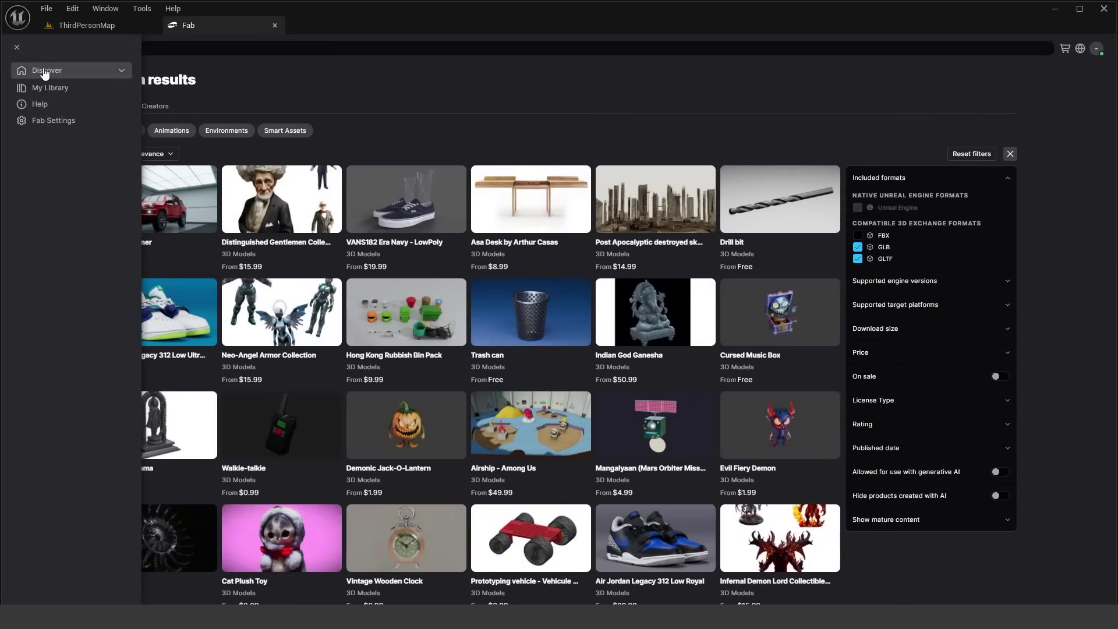
{"action": "left_click", "coordinate": [45, 71]}
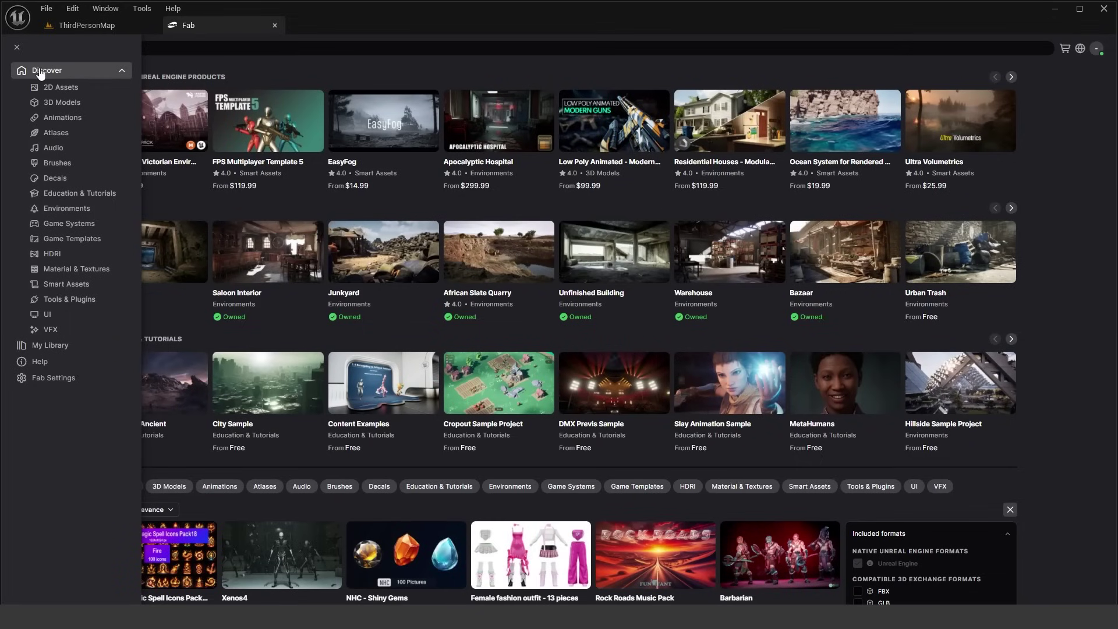
Step: Search Fab for Quixel, search its products for "beach rock", and look through the rocks offered
{"action": "left_click", "coordinate": [521, 52]}
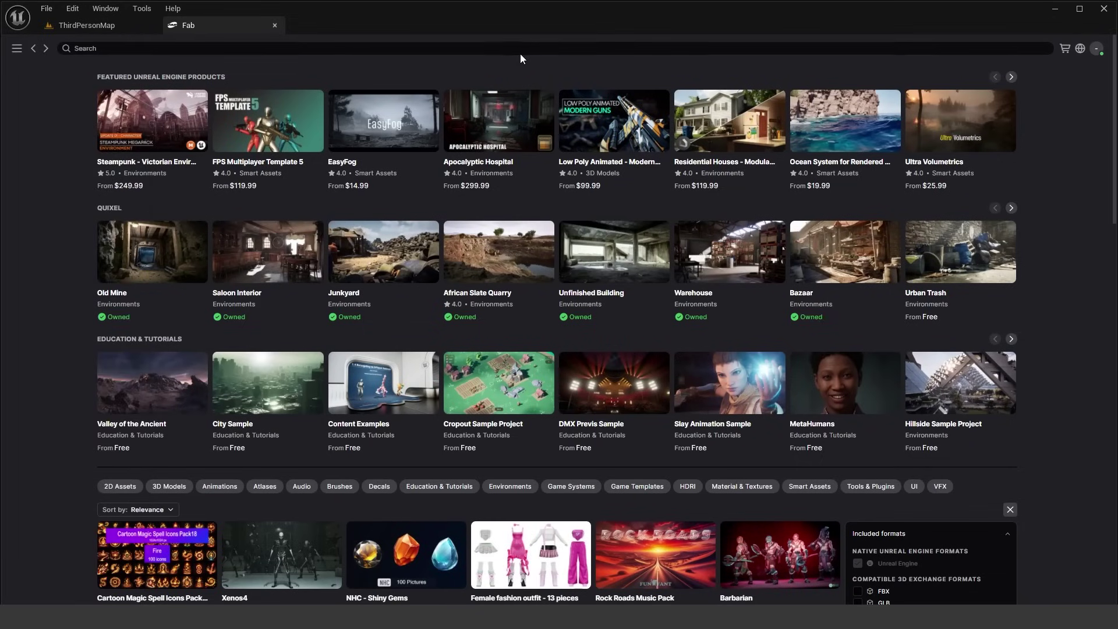
{"action": "type", "text": "quixel megas"}
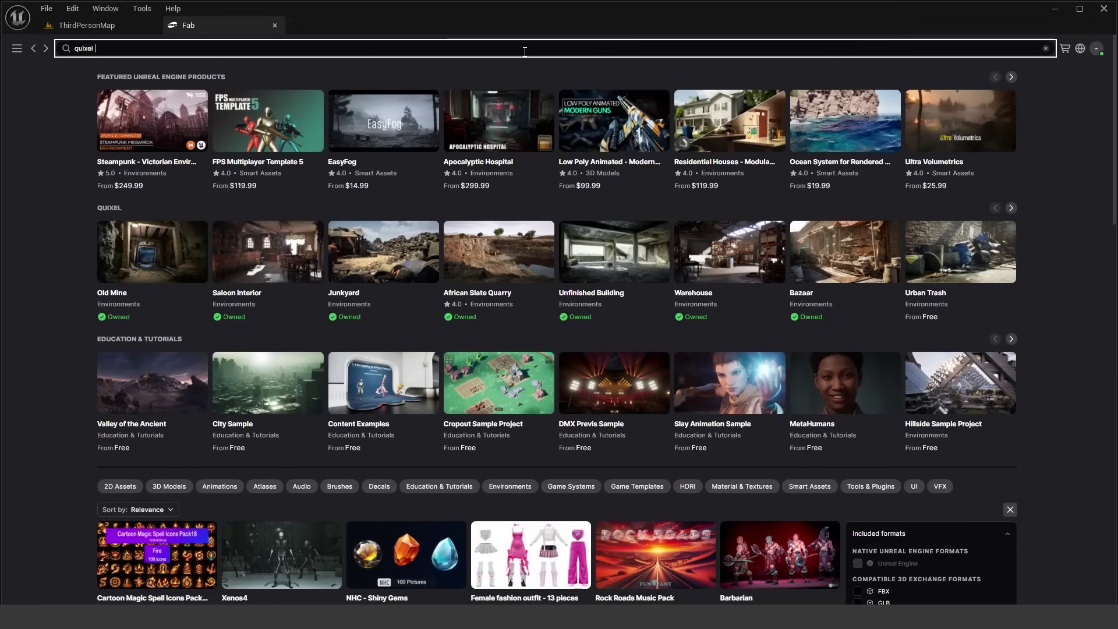
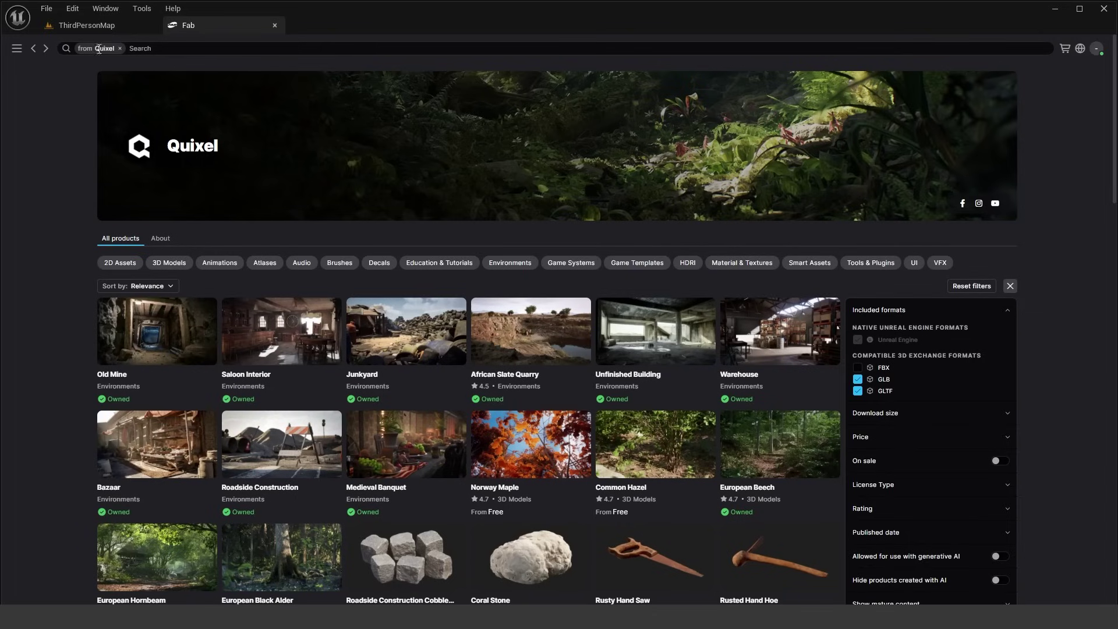
{"action": "left_click", "coordinate": [175, 49]}
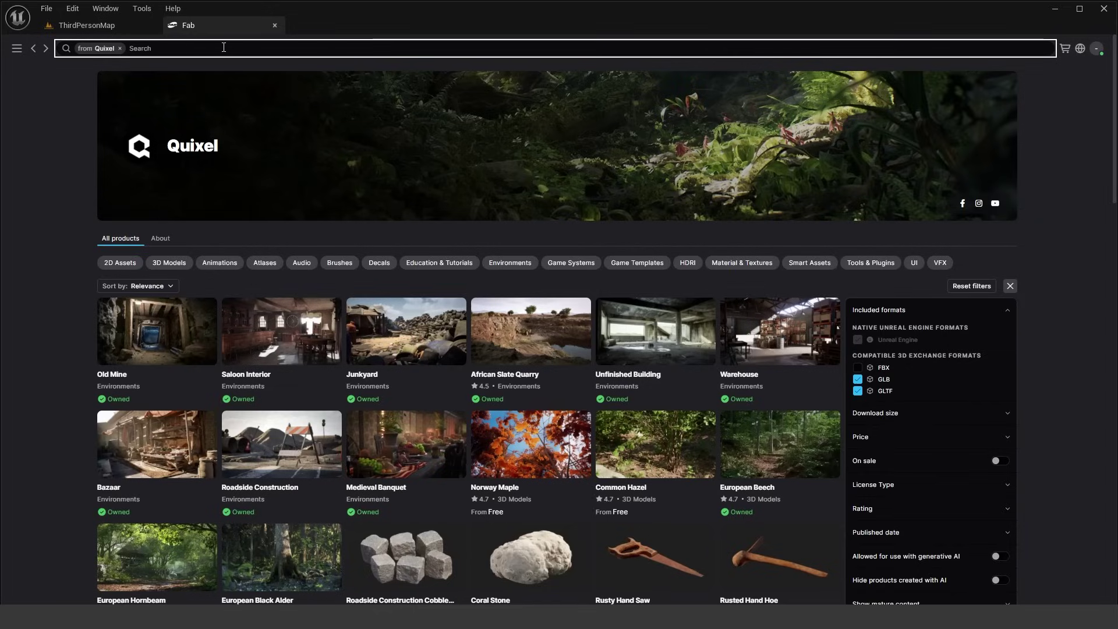
{"action": "type", "text": "beach r"}
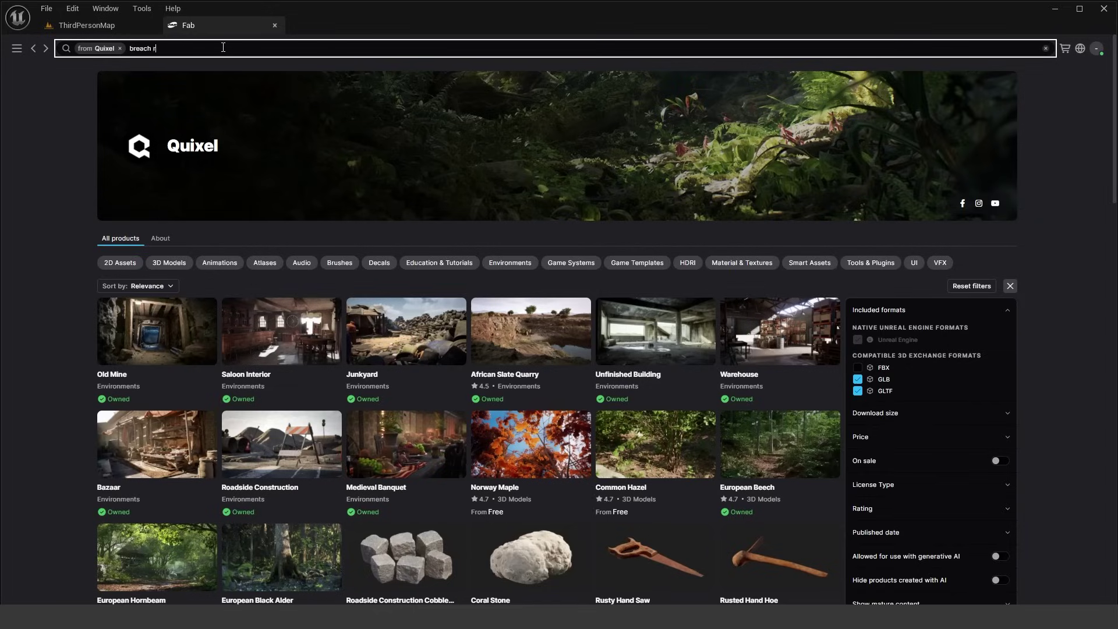
{"action": "type", "text": "ock"}
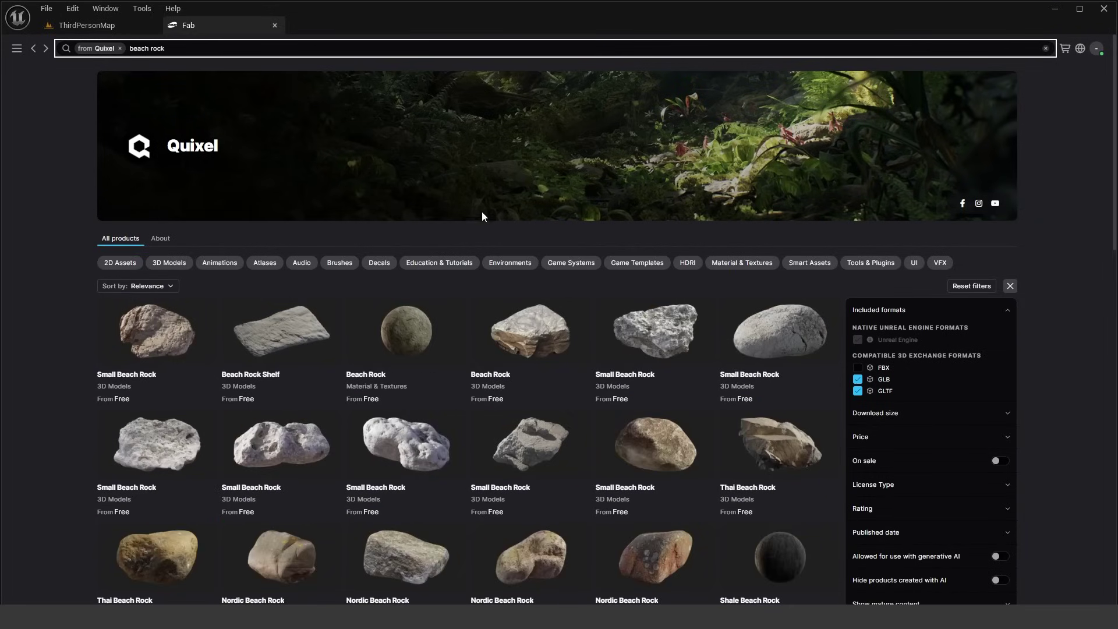
{"action": "scroll", "coordinate": [411, 335], "scroll_direction": "down", "scroll_amount": 8}
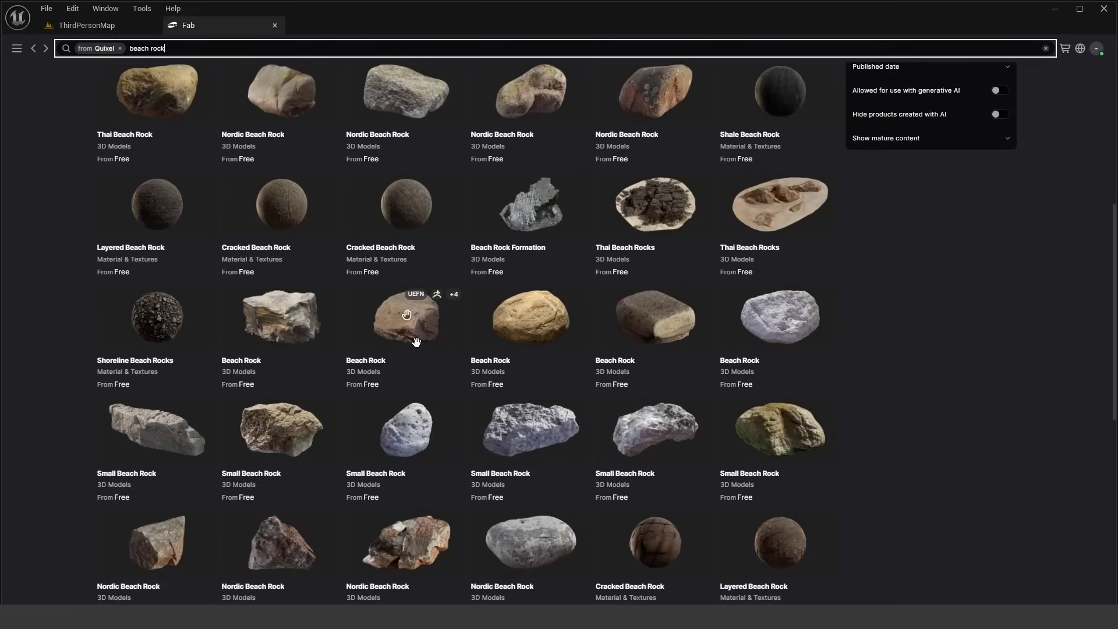
{"action": "scroll", "coordinate": [418, 341], "scroll_direction": "up", "scroll_amount": 2}
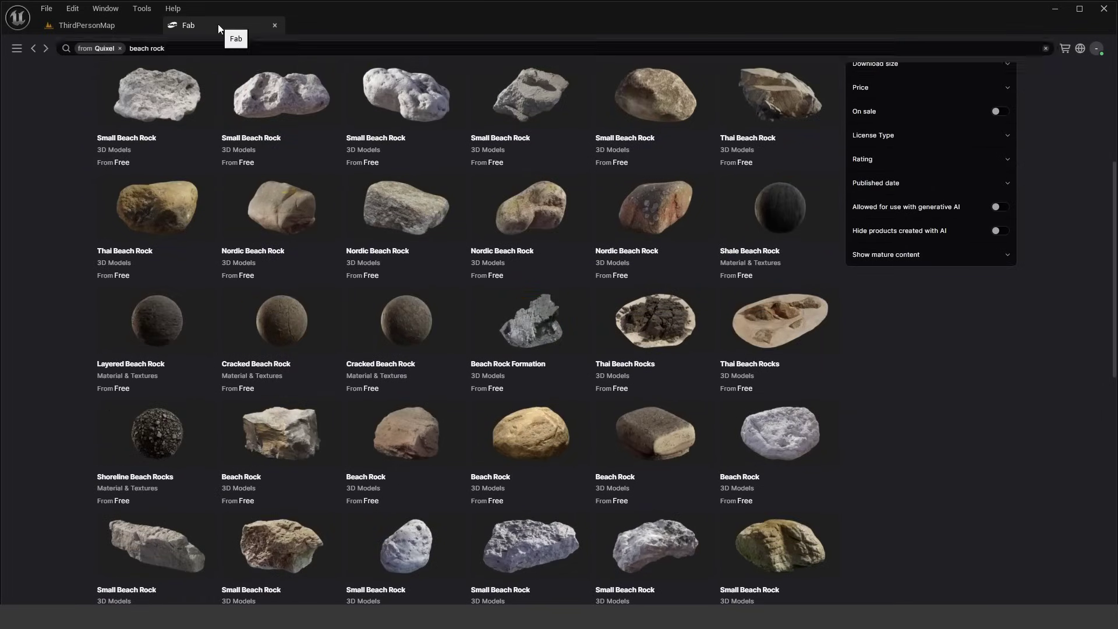
Step: Detach Fab as a floating window over the level editor and enlarge it to show several columns of products
{"action": "left_click", "coordinate": [275, 25]}
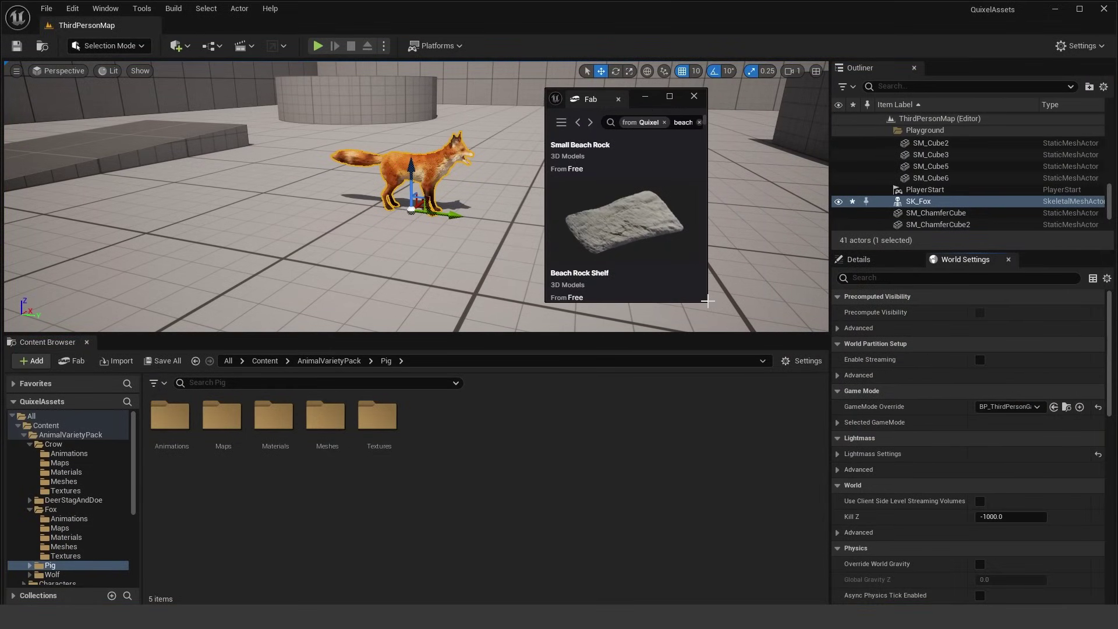
{"action": "left_click_drag", "start_coordinate": [708, 301], "coordinate": [1087, 573]}
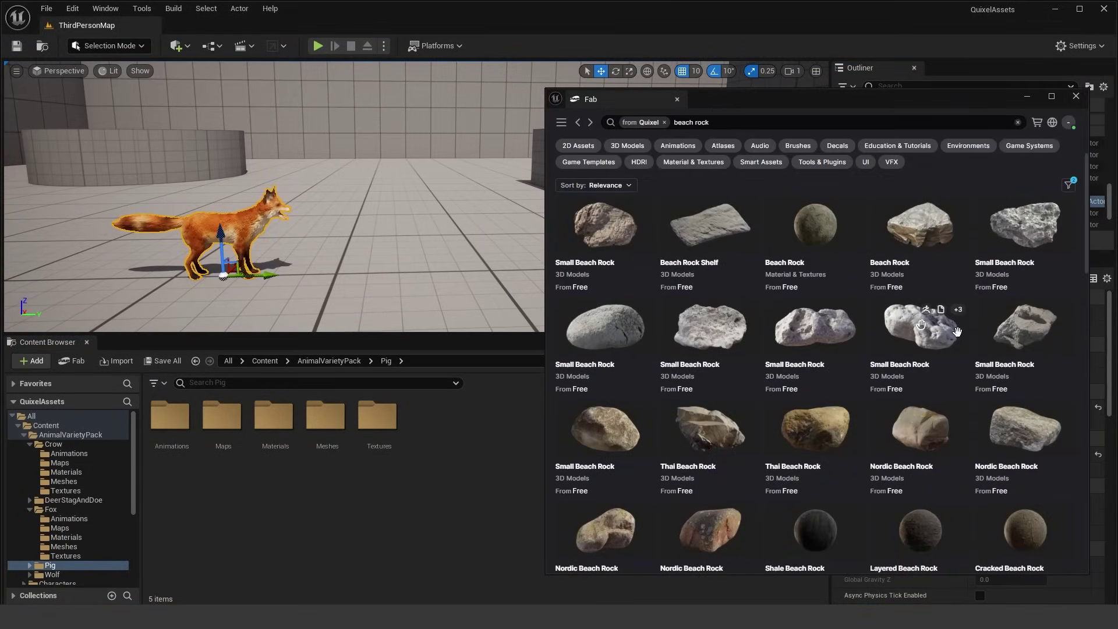
Step: Add the dark Thai Beach Rocks 3D model from Fab directly into the level near the fox
{"action": "scroll", "coordinate": [946, 349], "scroll_direction": "down", "scroll_amount": 4}
{"action": "left_click_drag", "start_coordinate": [853, 411], "coordinate": [374, 233]}
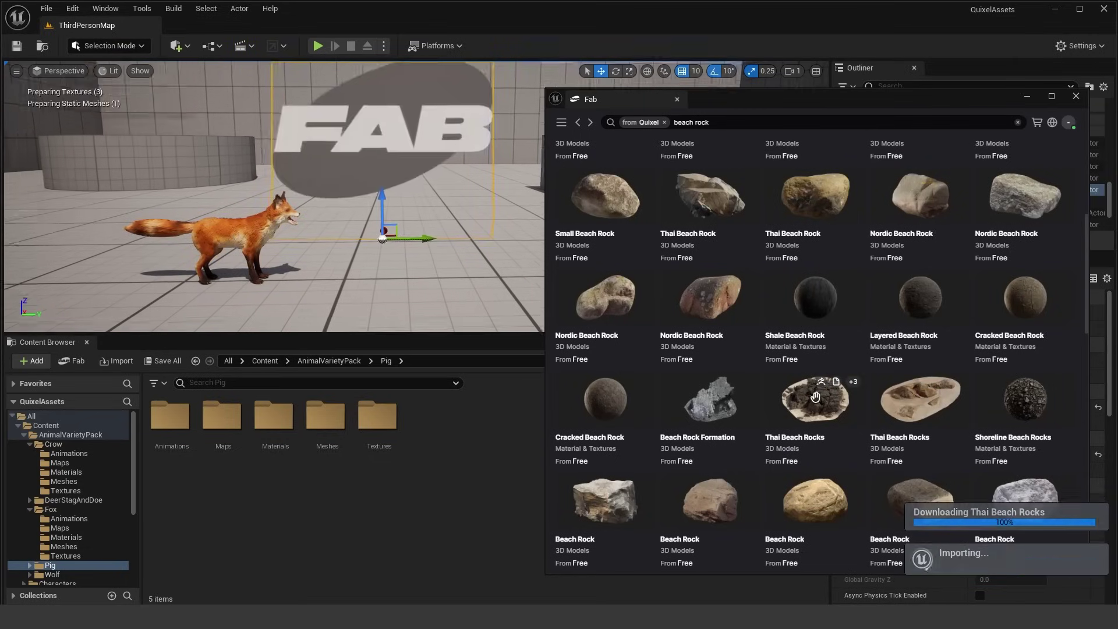
{"action": "scroll", "coordinate": [441, 155], "scroll_direction": "up", "scroll_amount": 5}
{"action": "key", "text": "Down"}
{"action": "key", "text": "Left"}
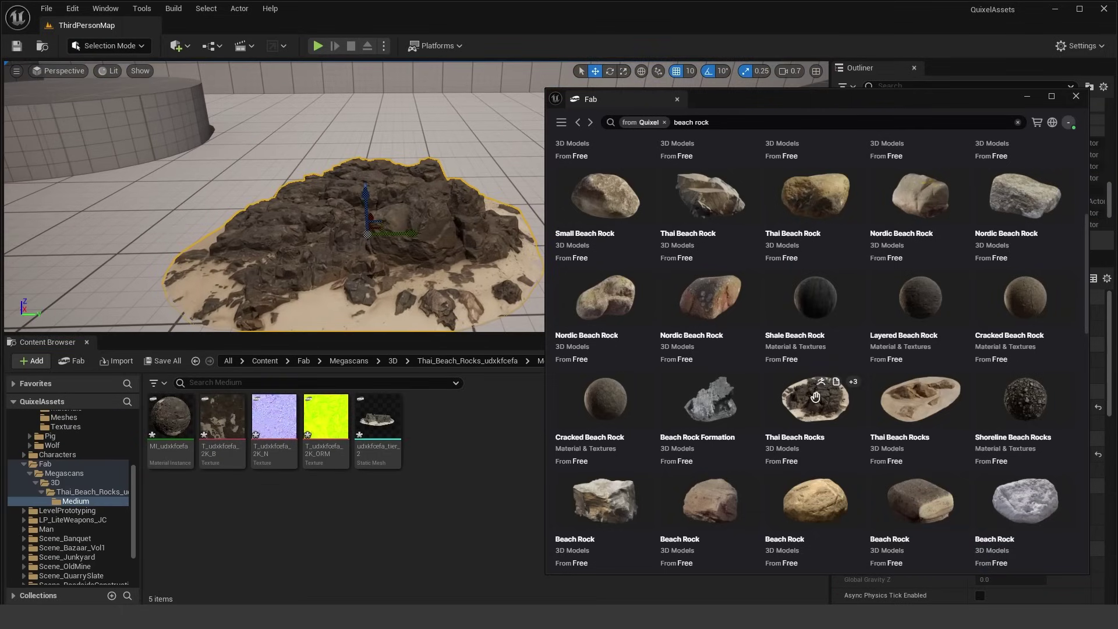
{"action": "key", "text": "Left"}
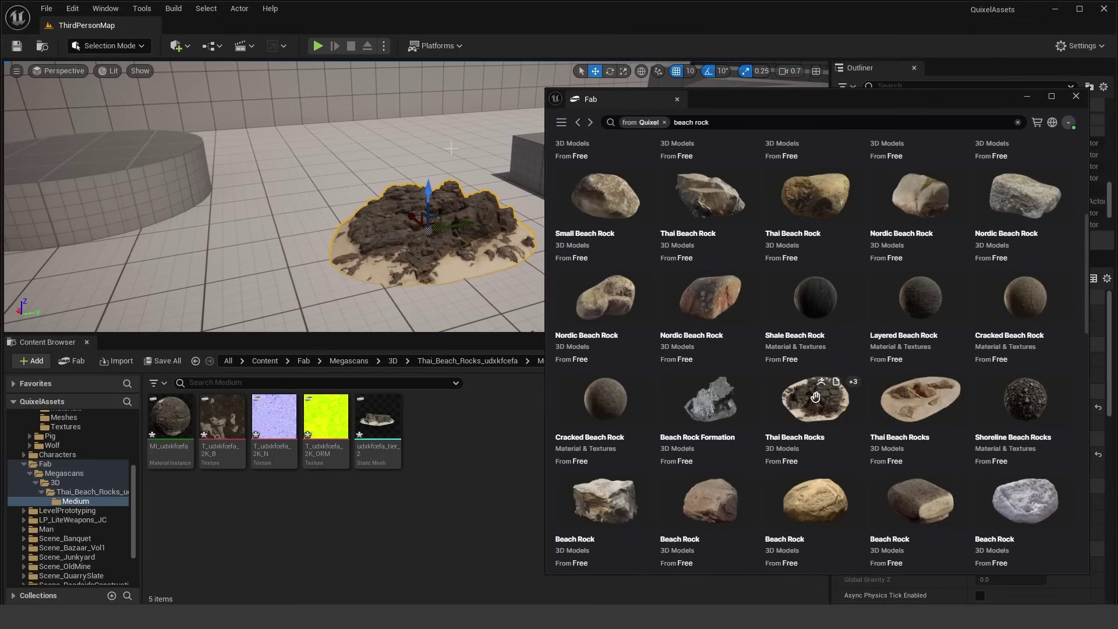
Step: Add the smooth, rounded Small Beach Rock 3D model from Fab directly into the level on the open floor
{"action": "scroll", "coordinate": [815, 398], "scroll_direction": "up", "scroll_amount": 5}
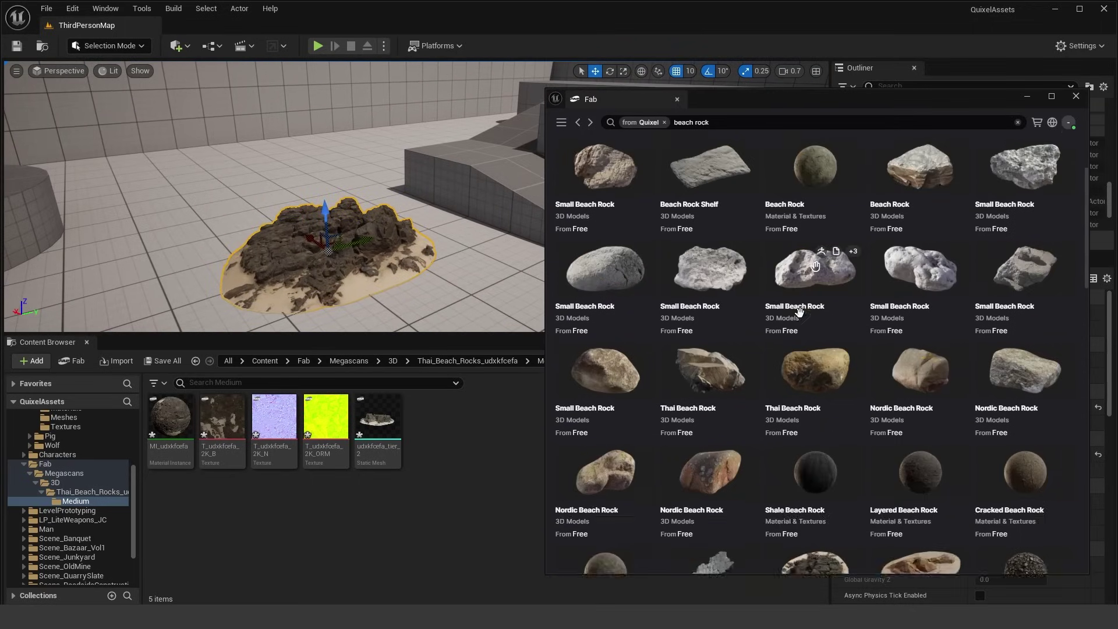
{"action": "key", "text": "Right"}
{"action": "key", "text": "Left"}
{"action": "key", "text": "Right"}
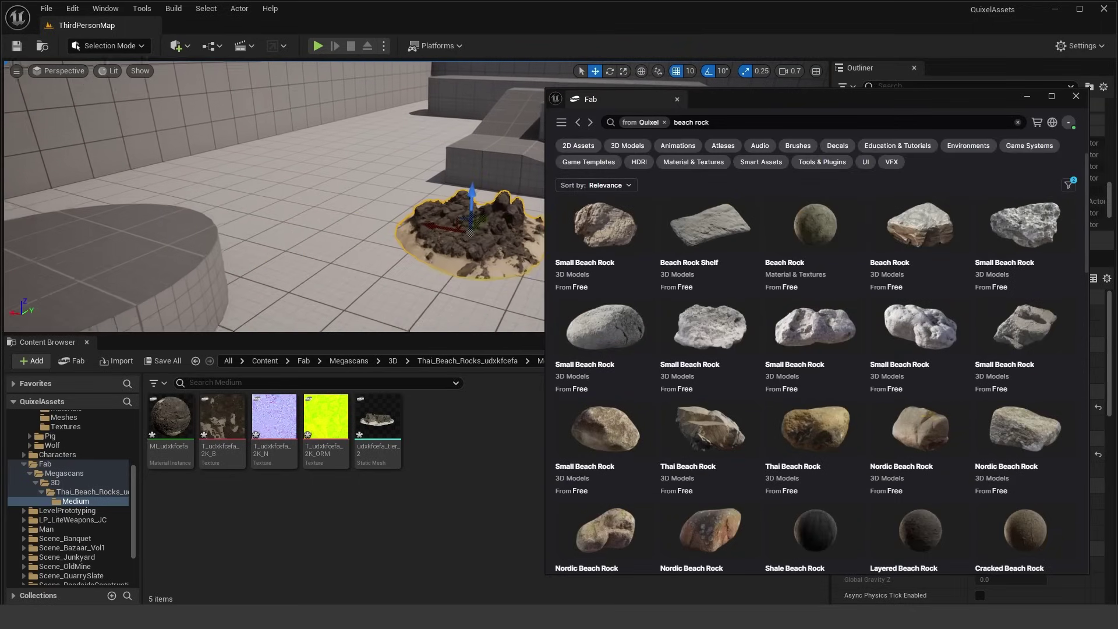
{"action": "left_click_drag", "start_coordinate": [606, 325], "coordinate": [393, 250]}
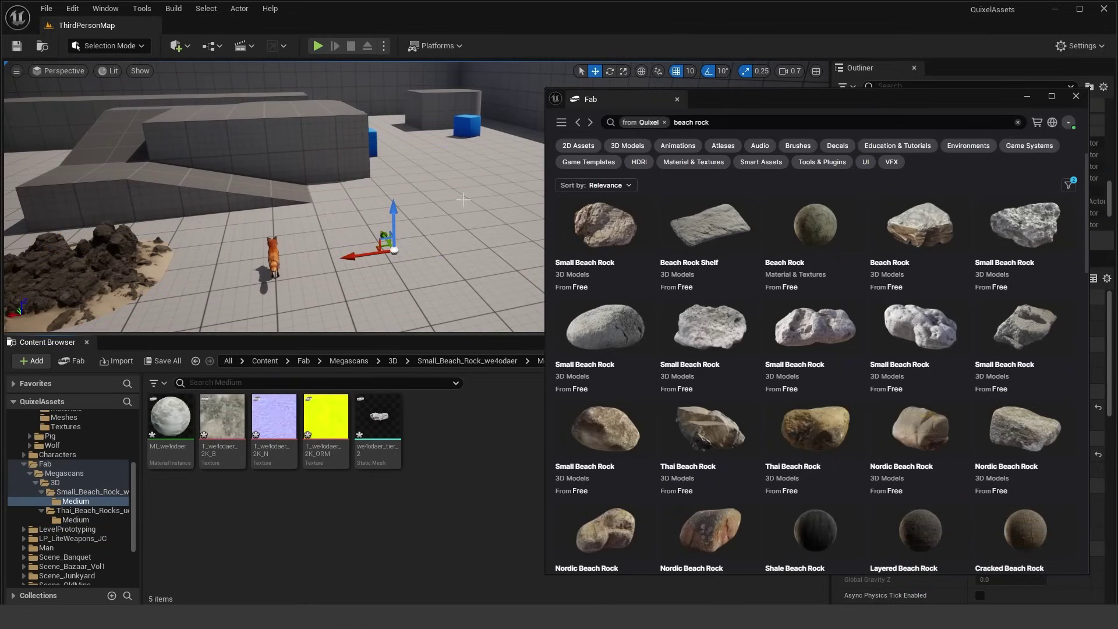
Step: Scale up the newly placed Small Beach Rock on the open floor to roughly the size of the fox
{"action": "key", "text": "Up"}
{"action": "key", "text": "Up"}
{"action": "key", "text": "r"}
{"action": "key", "text": "Up"}
{"action": "key", "text": "Up"}
{"action": "key", "text": "Up"}
{"action": "key", "text": "Up"}
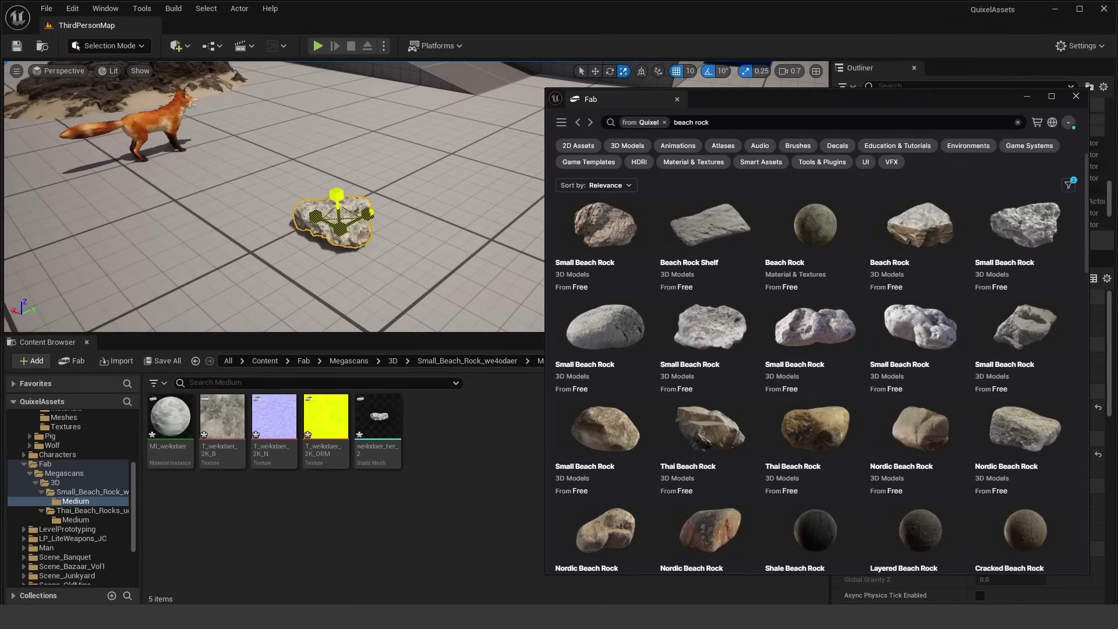
{"action": "key", "text": "Down"}
{"action": "key", "text": "Down"}
{"action": "key", "text": "Down"}
{"action": "key", "text": "Down"}
{"action": "key", "text": "w"}
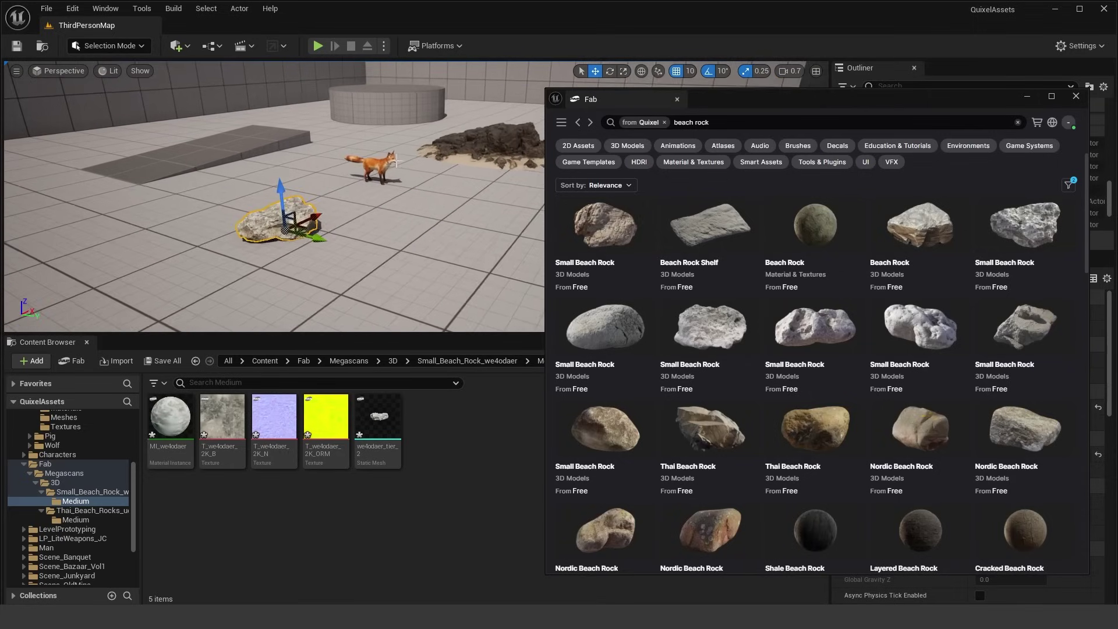
Step: Add the blocky Beach Rock 3D model from Fab directly into the level near the Small Beach Rock and scale it up
{"action": "scroll", "coordinate": [796, 371], "scroll_direction": "down", "scroll_amount": 2}
{"action": "scroll", "coordinate": [797, 370], "scroll_direction": "down", "scroll_amount": 4}
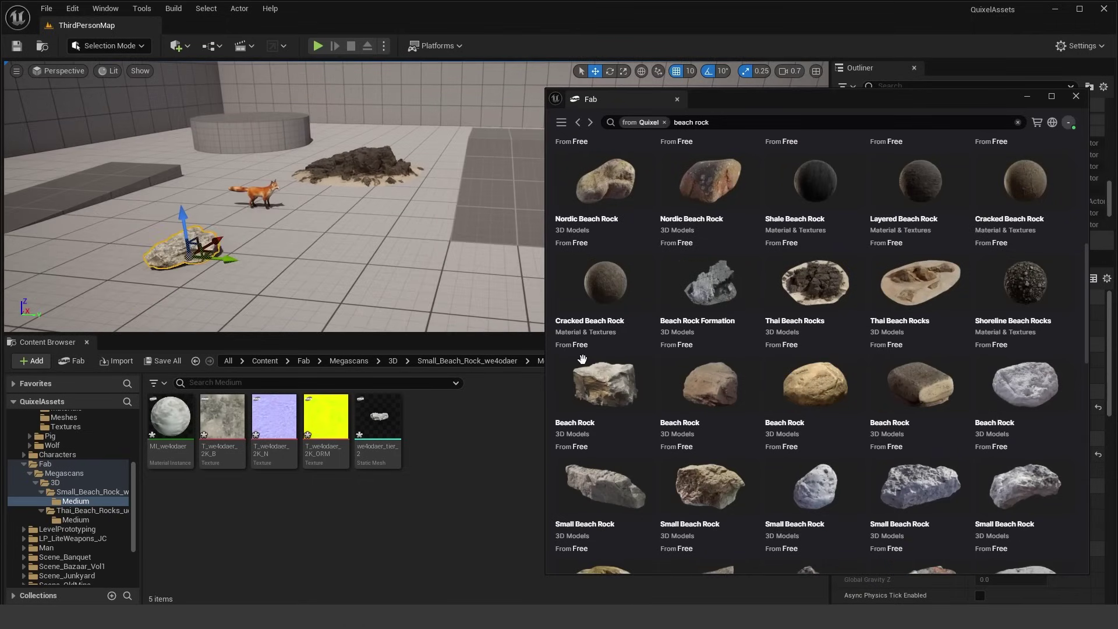
{"action": "left_click_drag", "start_coordinate": [605, 381], "coordinate": [357, 282]}
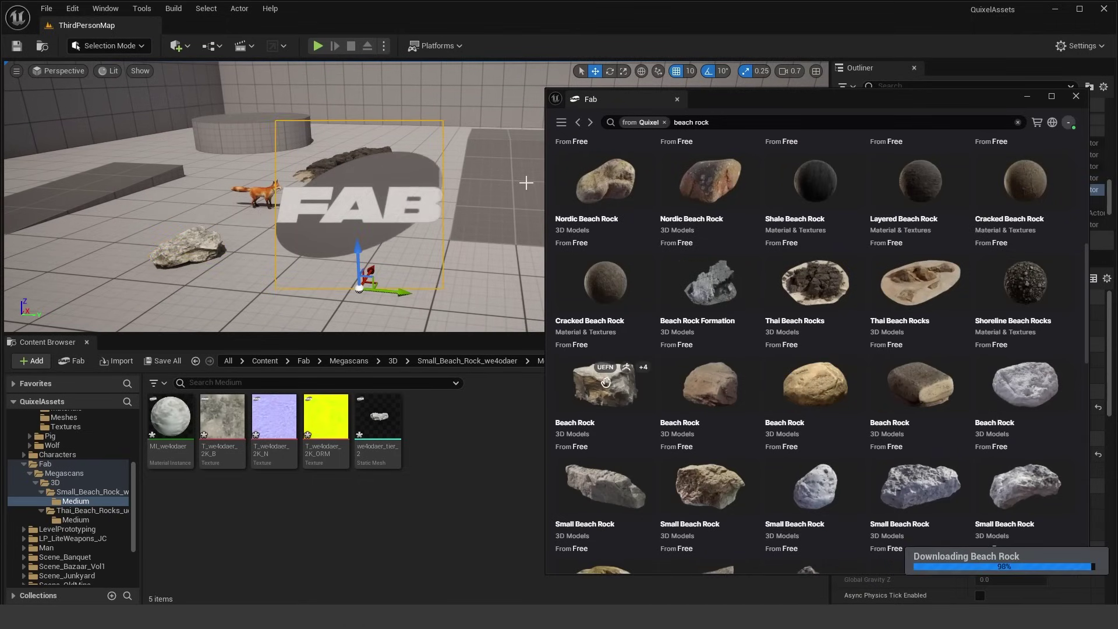
{"action": "key", "text": "f"}
{"action": "key", "text": "r"}
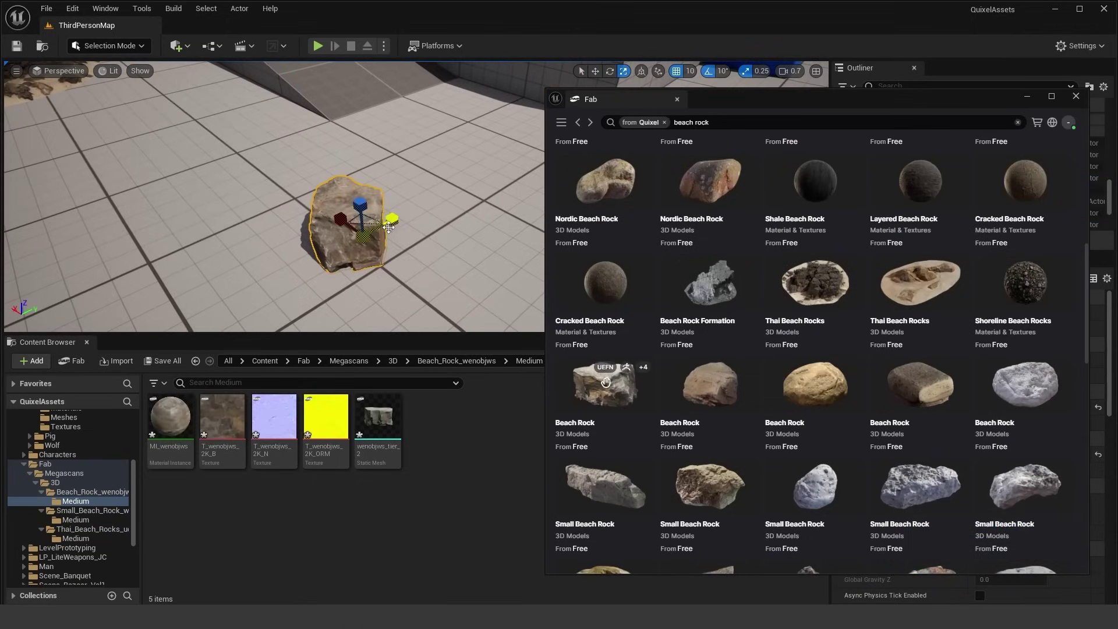
Step: Dock the floating Fab window beside the ThirdPersonMap tab and look over Quixel's beach rock products and filters
{"action": "left_click_drag", "start_coordinate": [626, 103], "coordinate": [400, 32]}
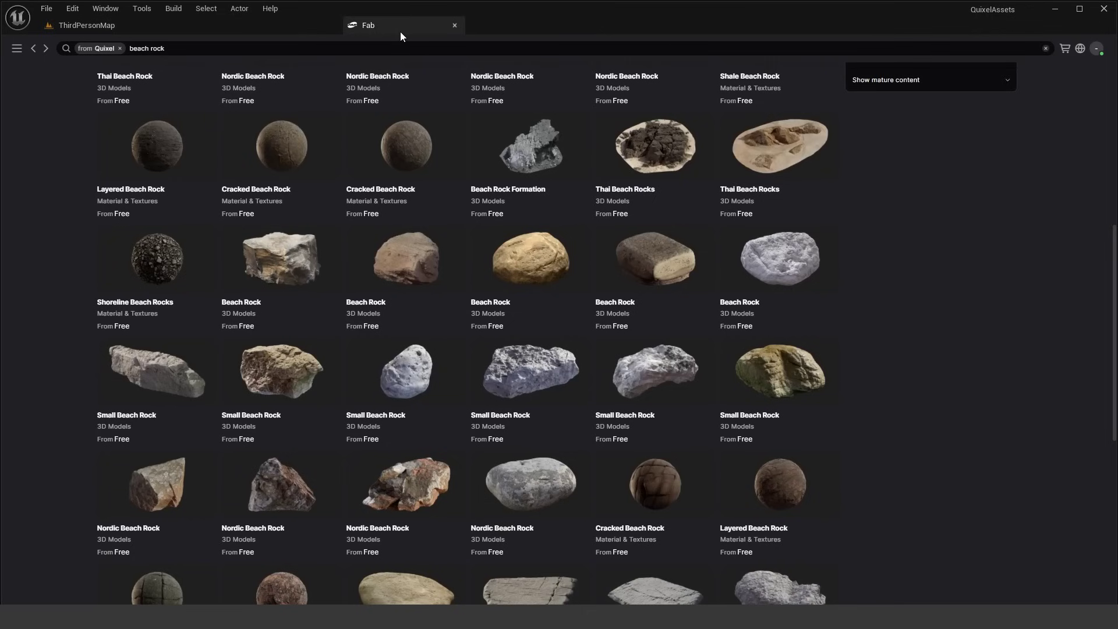
{"action": "scroll", "coordinate": [781, 244], "scroll_direction": "up", "scroll_amount": 10}
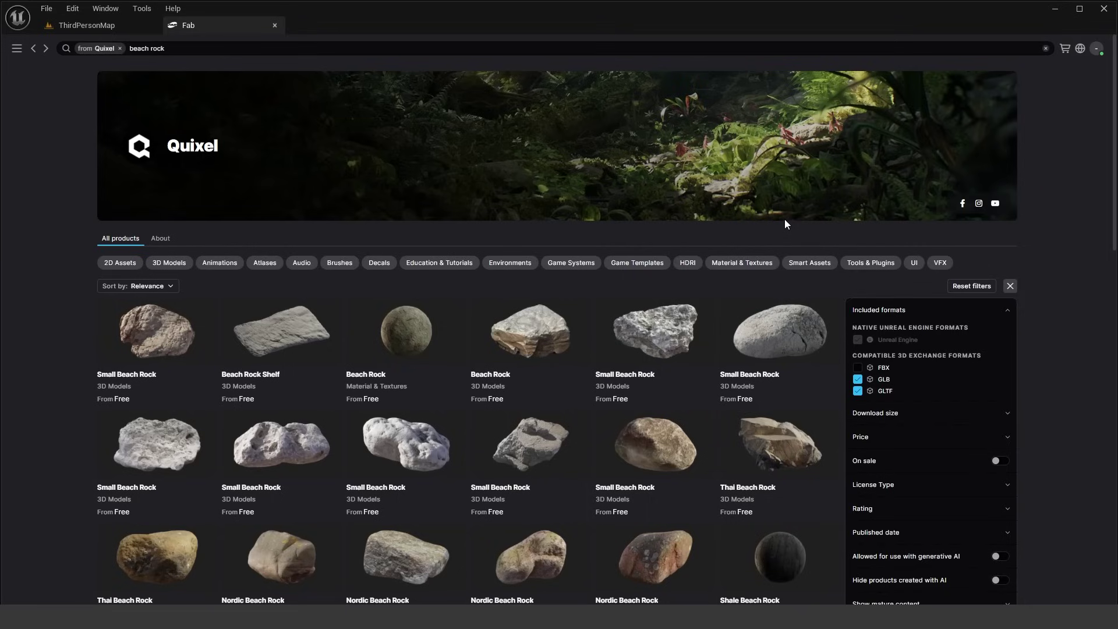
{"action": "scroll", "coordinate": [784, 219], "scroll_direction": "down", "scroll_amount": 1}
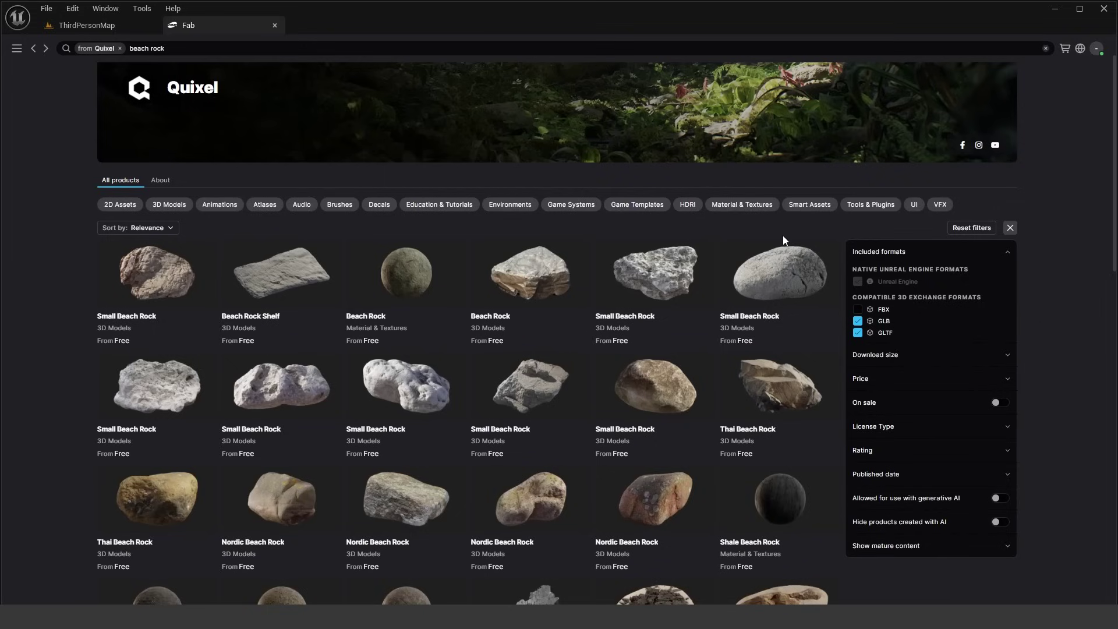
{"action": "scroll", "coordinate": [783, 235], "scroll_direction": "down", "scroll_amount": 1}
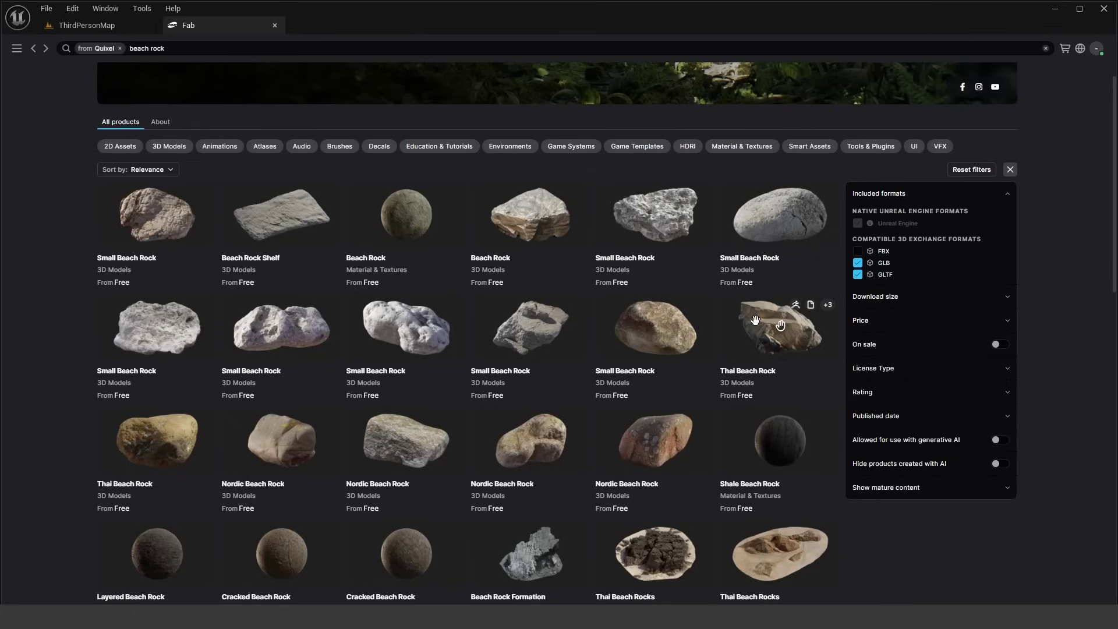
{"action": "scroll", "coordinate": [722, 330], "scroll_direction": "up", "scroll_amount": 1}
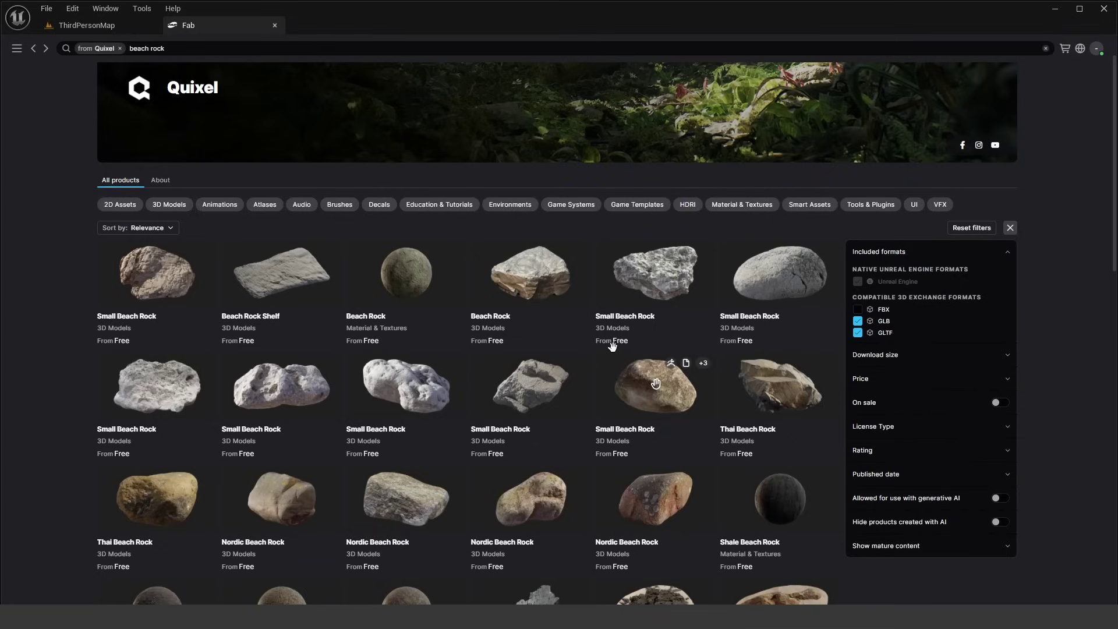
Step: Open My Library in Fab and look through the owned assets
{"action": "left_click", "coordinate": [17, 50]}
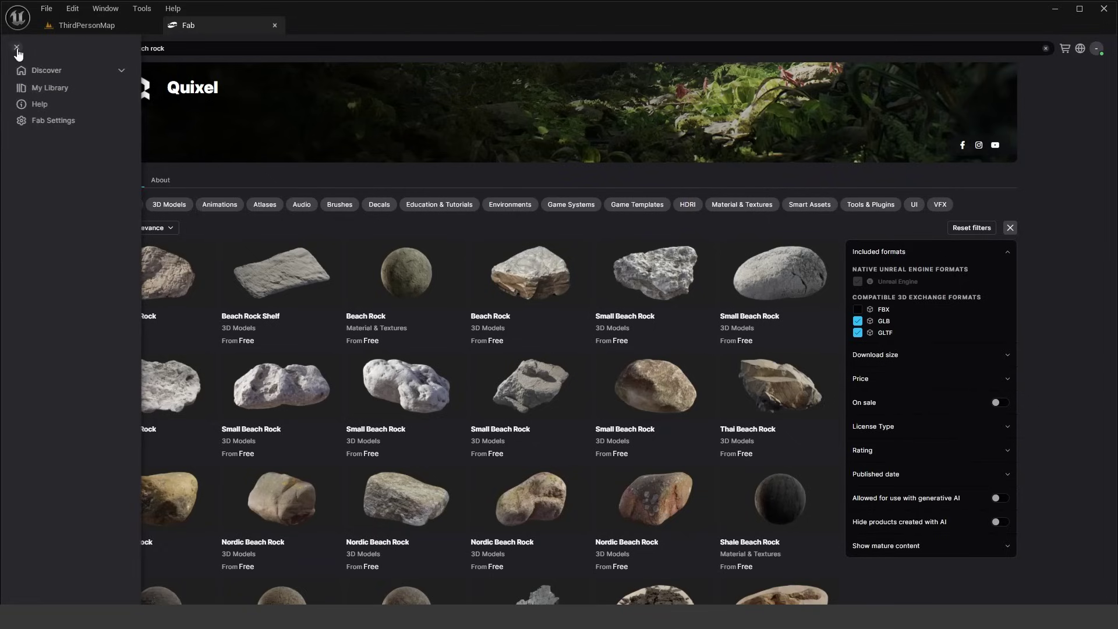
{"action": "left_click", "coordinate": [58, 90]}
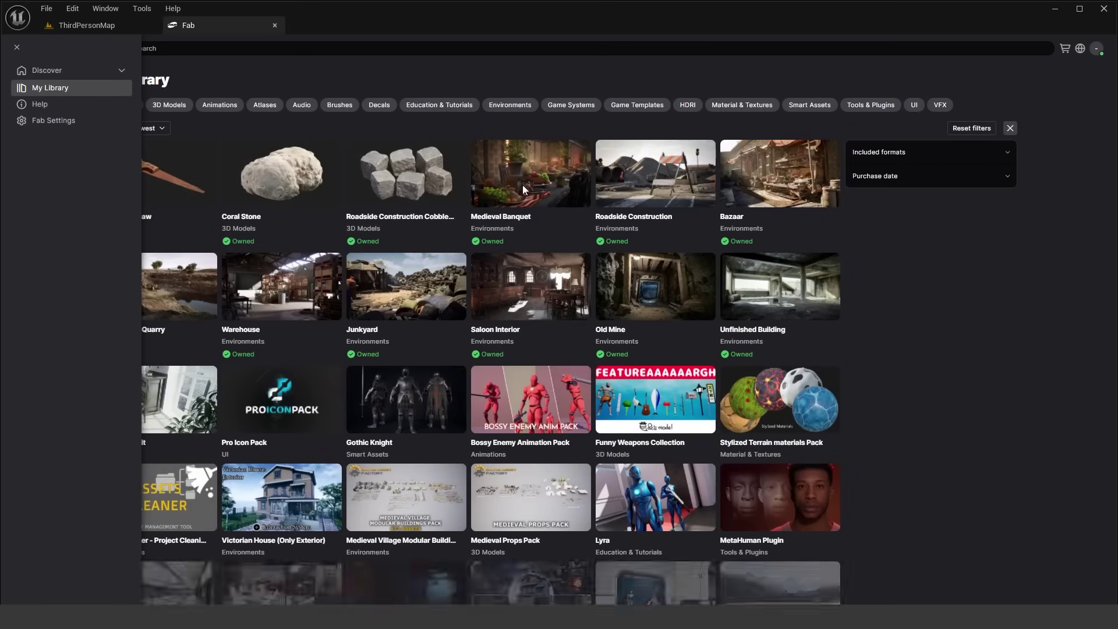
{"action": "scroll", "coordinate": [665, 366], "scroll_direction": "down", "scroll_amount": 6}
{"action": "scroll", "coordinate": [666, 366], "scroll_direction": "up", "scroll_amount": 6}
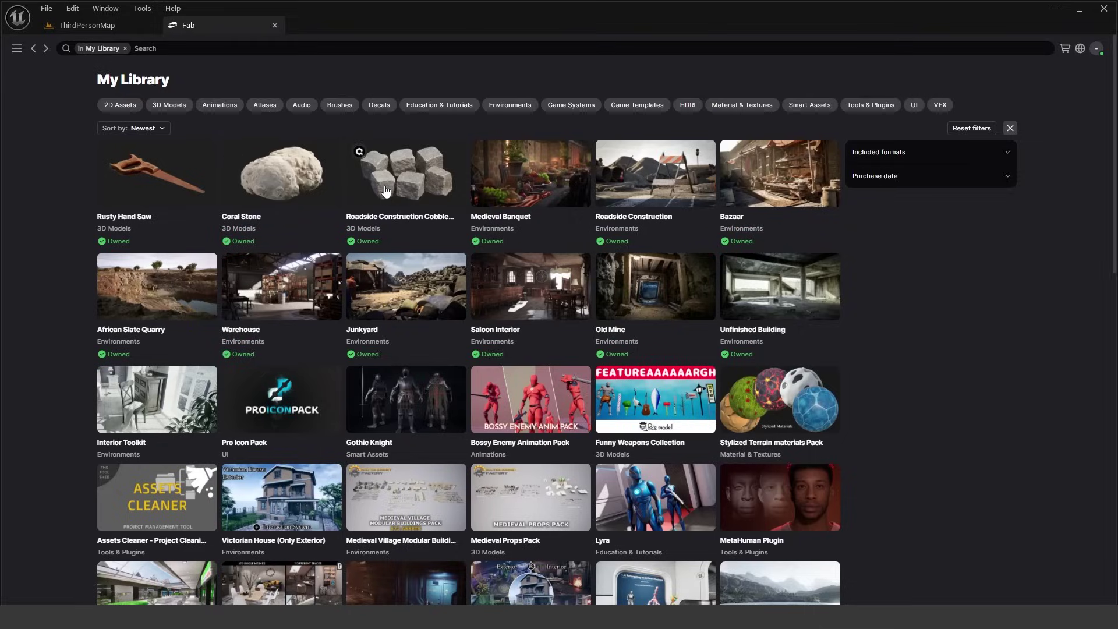
Step: Leave My Library, limit the Fab catalogue to products from Quixel, and look through them
{"action": "left_click", "coordinate": [34, 49]}
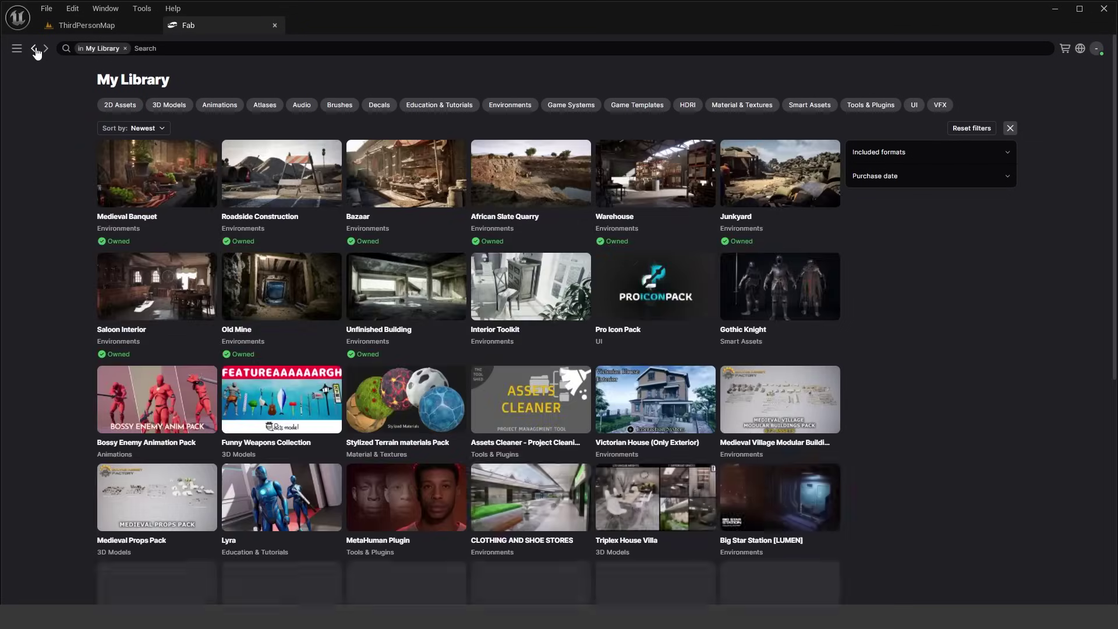
{"action": "left_click", "coordinate": [35, 50]}
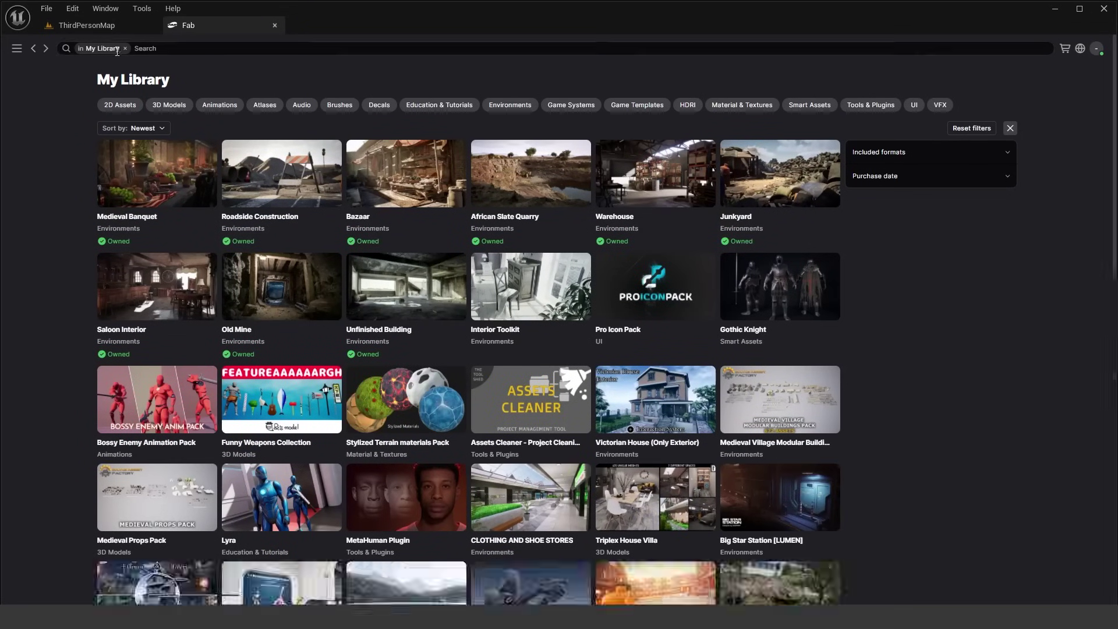
{"action": "left_click", "coordinate": [35, 50]}
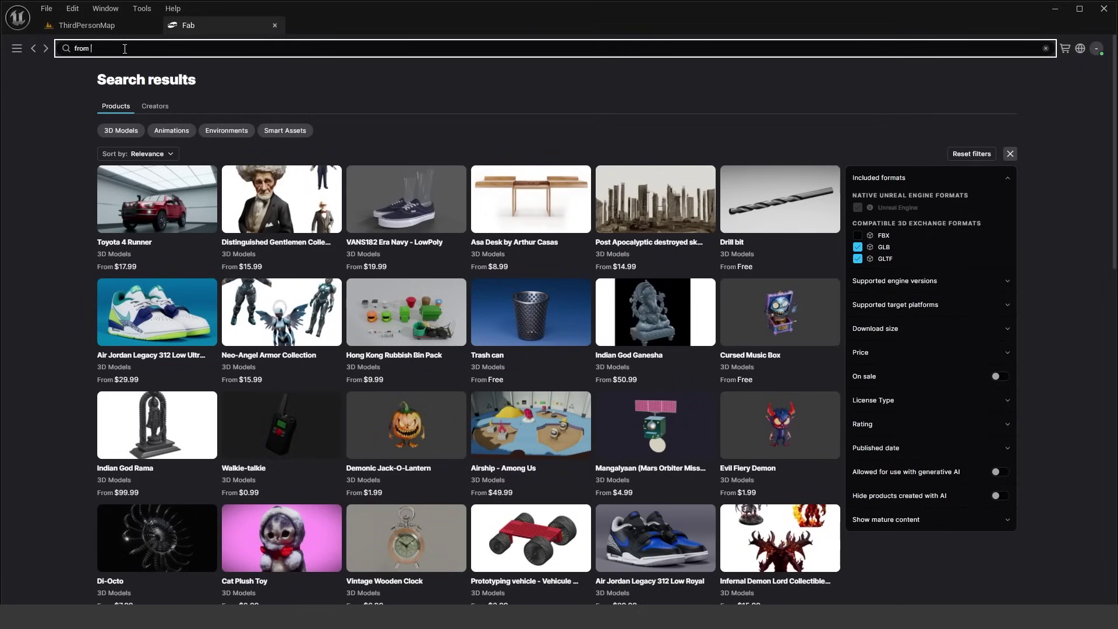
{"action": "key", "text": "Return"}
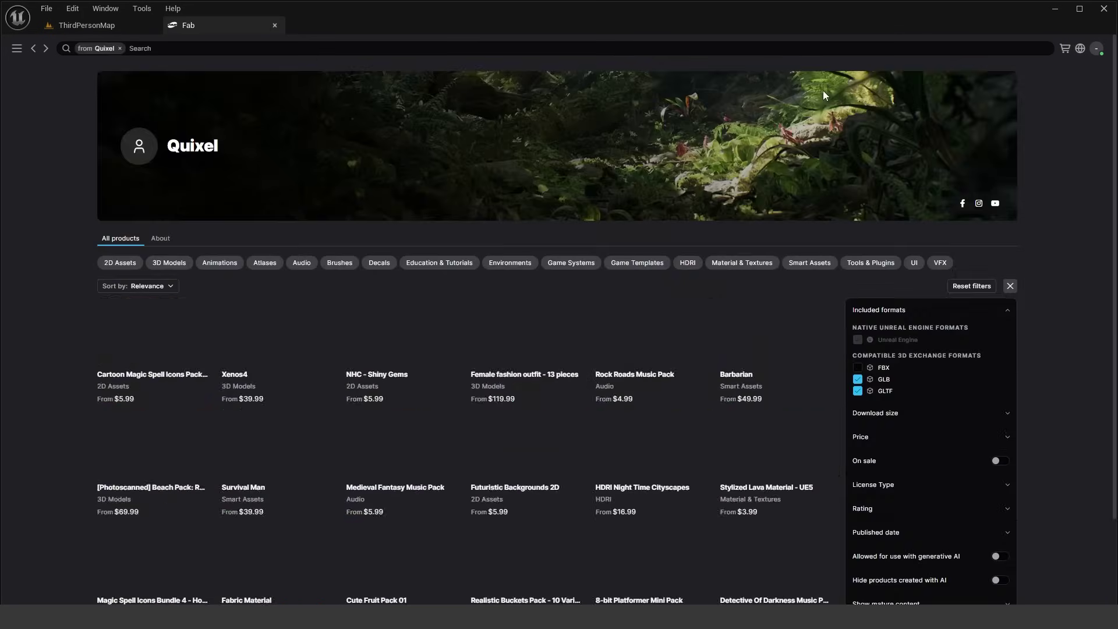
{"action": "scroll", "coordinate": [824, 116], "scroll_direction": "down", "scroll_amount": 6}
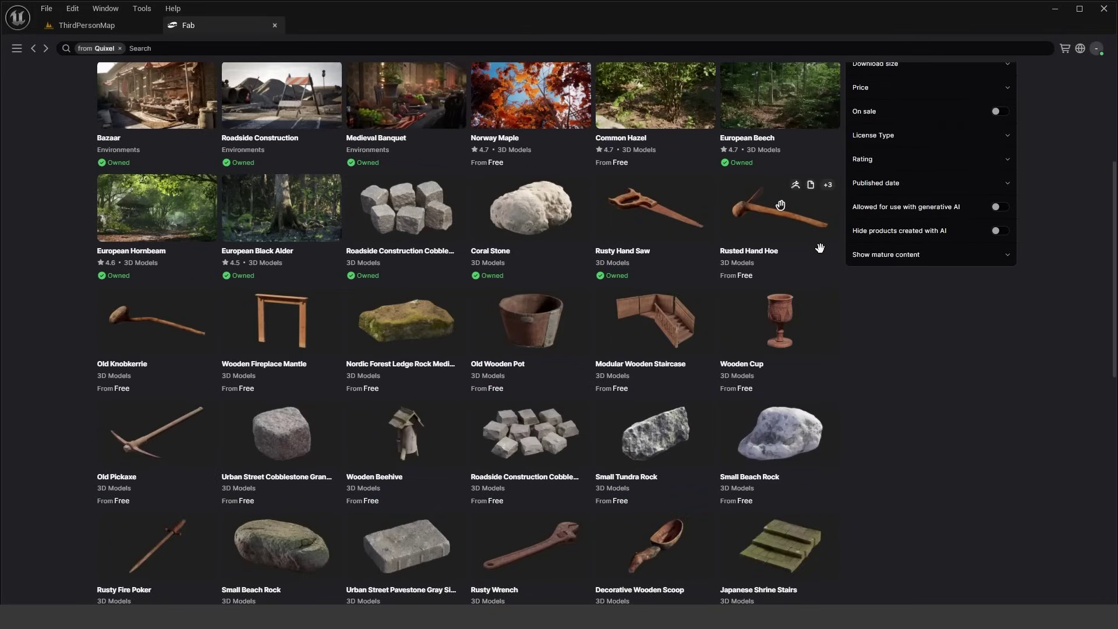
{"action": "scroll", "coordinate": [410, 320], "scroll_direction": "down", "scroll_amount": 2}
{"action": "scroll", "coordinate": [488, 320], "scroll_direction": "up", "scroll_amount": 8}
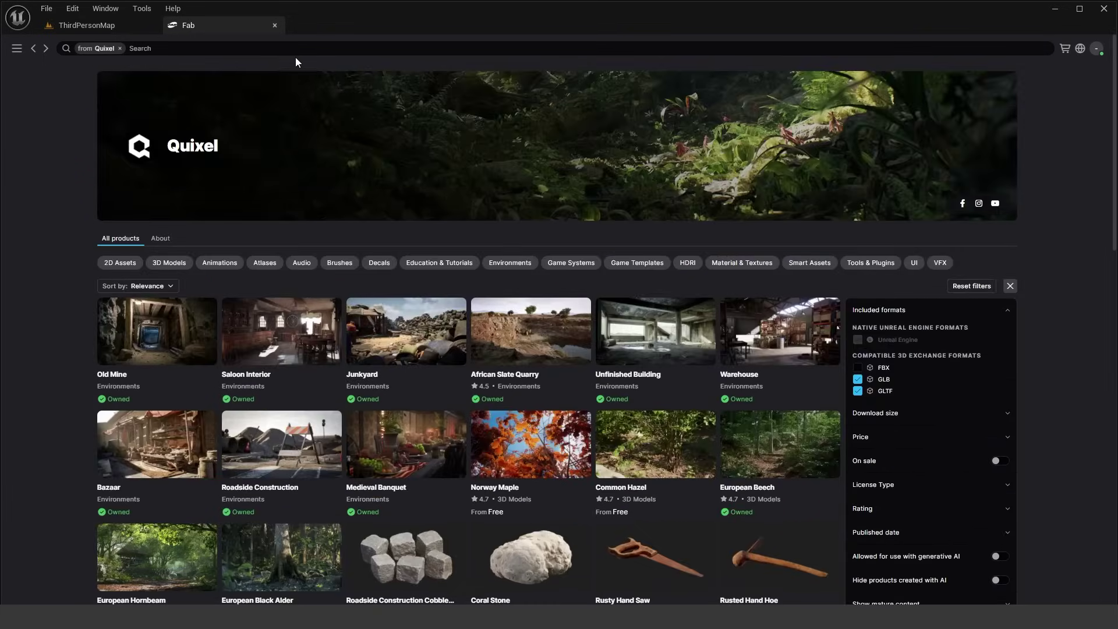
Step: Search Quixel's products for "beach rock" and open the product page of the dark Thai Beach Rocks model
{"action": "left_click", "coordinate": [292, 50]}
{"action": "type", "text": "beach rock"}
{"action": "key", "text": "Return"}
{"action": "scroll", "coordinate": [408, 314], "scroll_direction": "down", "scroll_amount": 2}
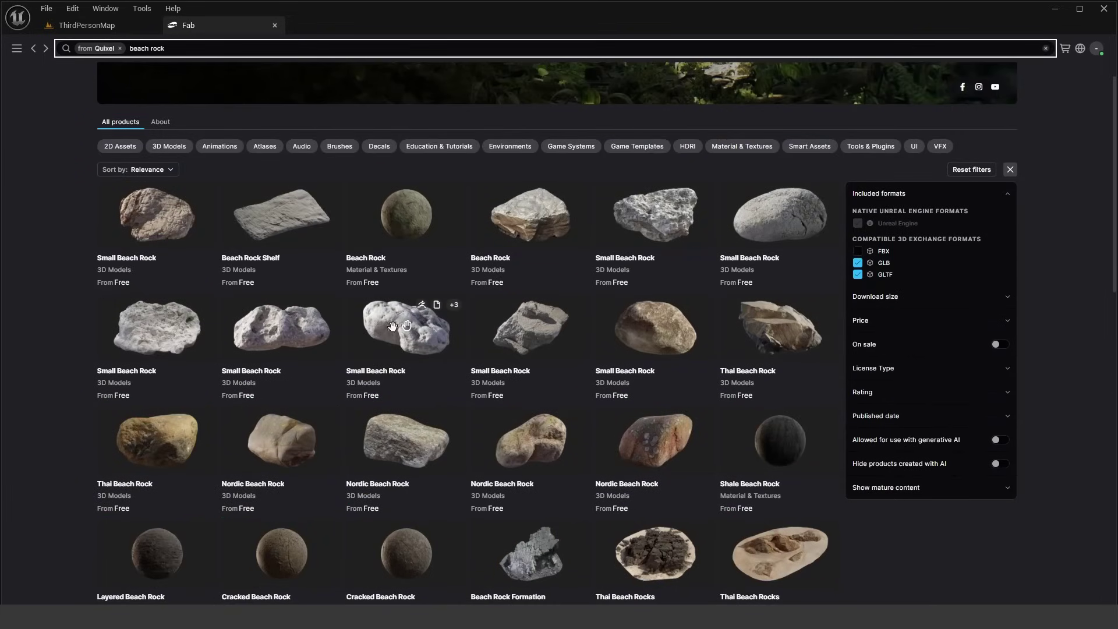
{"action": "scroll", "coordinate": [581, 297], "scroll_direction": "down", "scroll_amount": 1}
{"action": "scroll", "coordinate": [580, 297], "scroll_direction": "down", "scroll_amount": 2}
{"action": "left_click", "coordinate": [676, 321]}
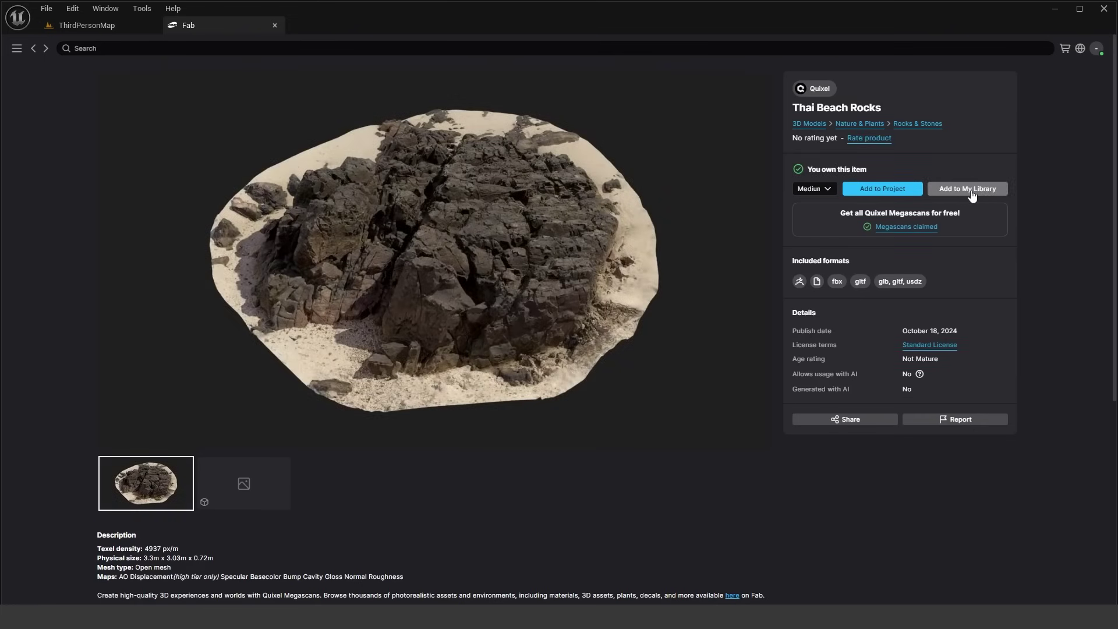
Step: Highlight the free Quixel Megascans offer on the Thai Beach Rocks page and add the model to My Library
{"action": "triple_click", "coordinate": [868, 217]}
{"action": "left_click_drag", "start_coordinate": [882, 216], "coordinate": [991, 216]}
{"action": "left_click", "coordinate": [911, 232]}
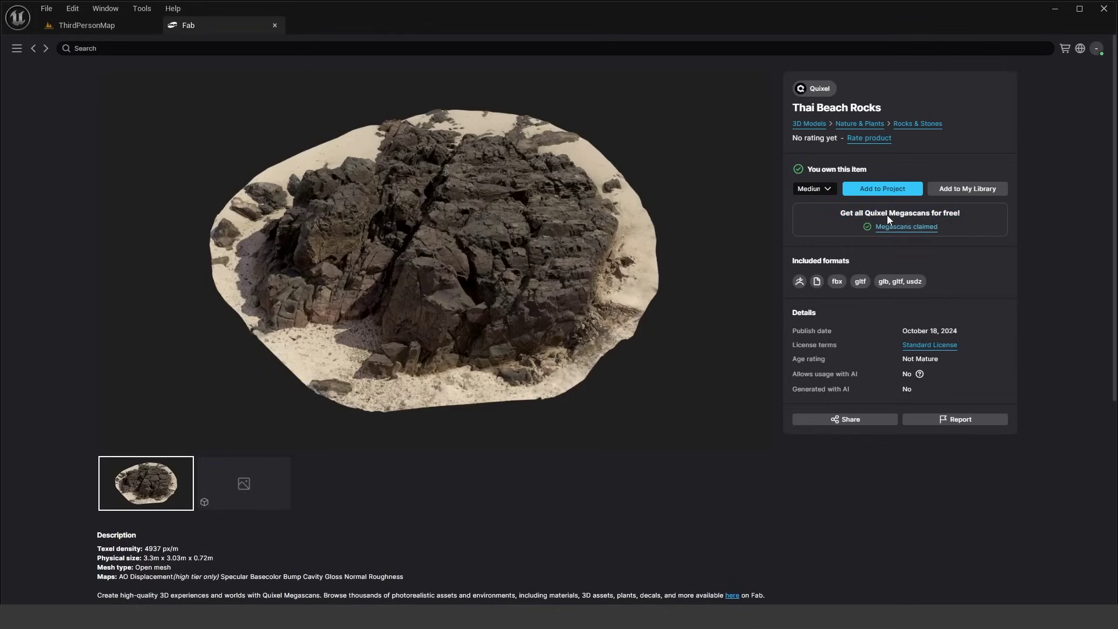
{"action": "left_click", "coordinate": [969, 195]}
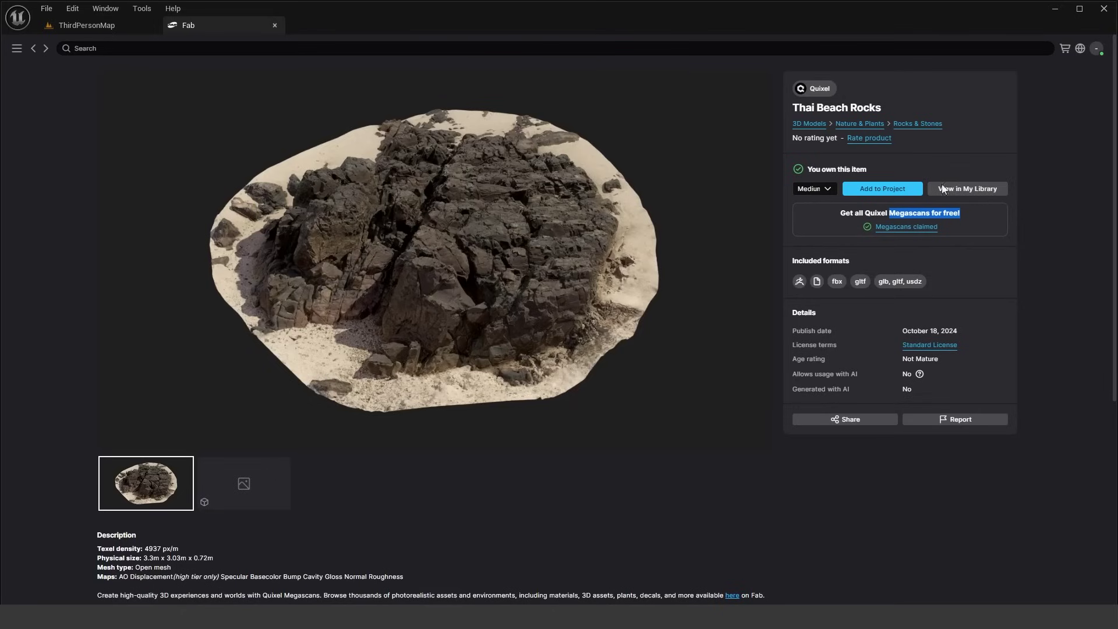
Step: View My Library to find Thai Beach Rocks, clearing the library filter and reopening the library to reload it
{"action": "left_click", "coordinate": [972, 189]}
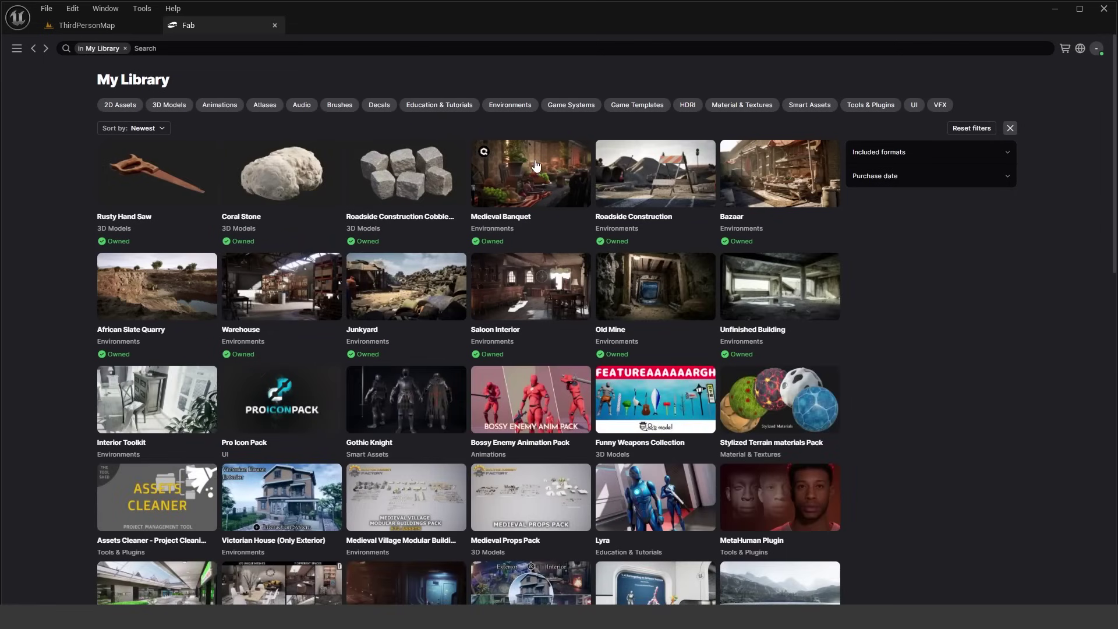
{"action": "scroll", "coordinate": [565, 215], "scroll_direction": "down", "scroll_amount": 1}
{"action": "scroll", "coordinate": [757, 280], "scroll_direction": "up", "scroll_amount": 1}
{"action": "left_click", "coordinate": [124, 49]}
{"action": "left_click", "coordinate": [17, 48]}
{"action": "left_click", "coordinate": [43, 92]}
{"action": "left_click", "coordinate": [125, 49]}
{"action": "left_click", "coordinate": [16, 48]}
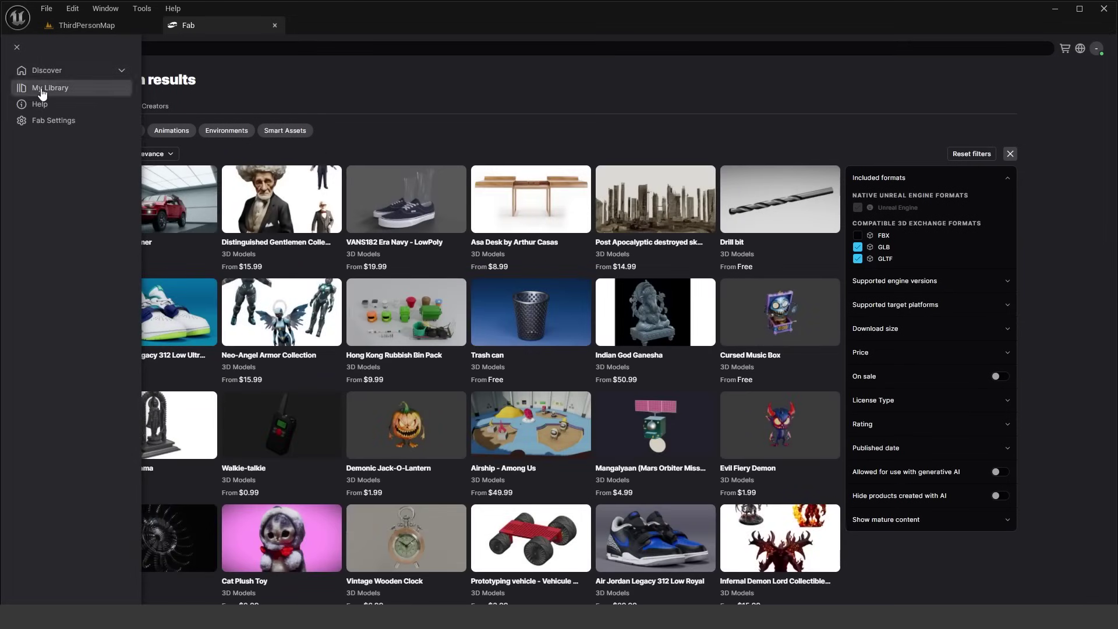
{"action": "left_click", "coordinate": [42, 92]}
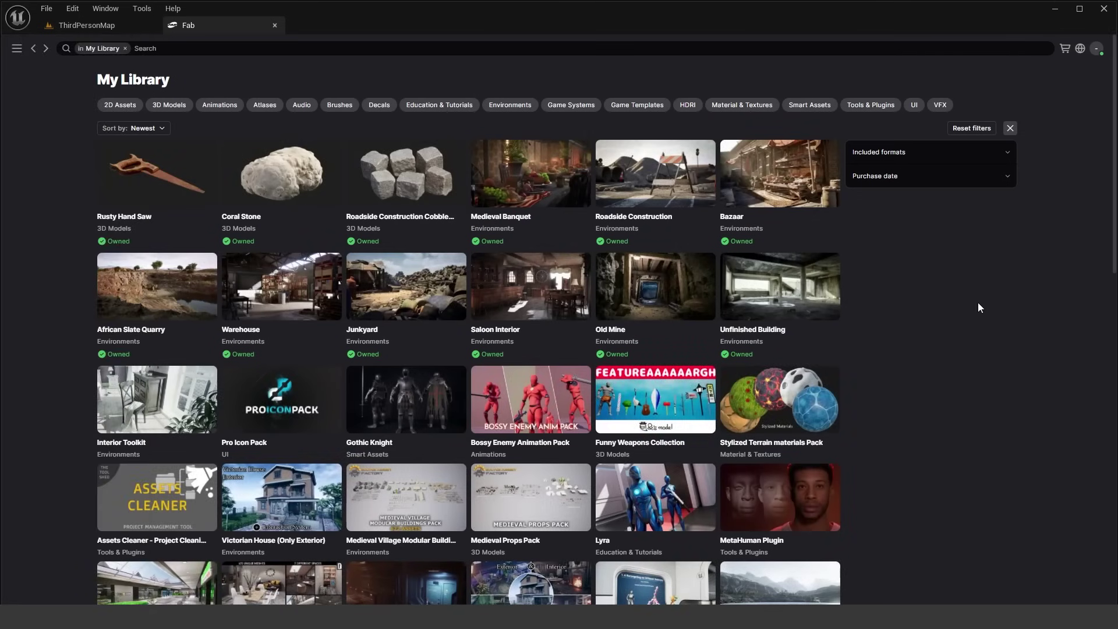
Step: Close the Fab tab, reopen Fab in the editor, and show My Library again
{"action": "key", "text": "alt+Left"}
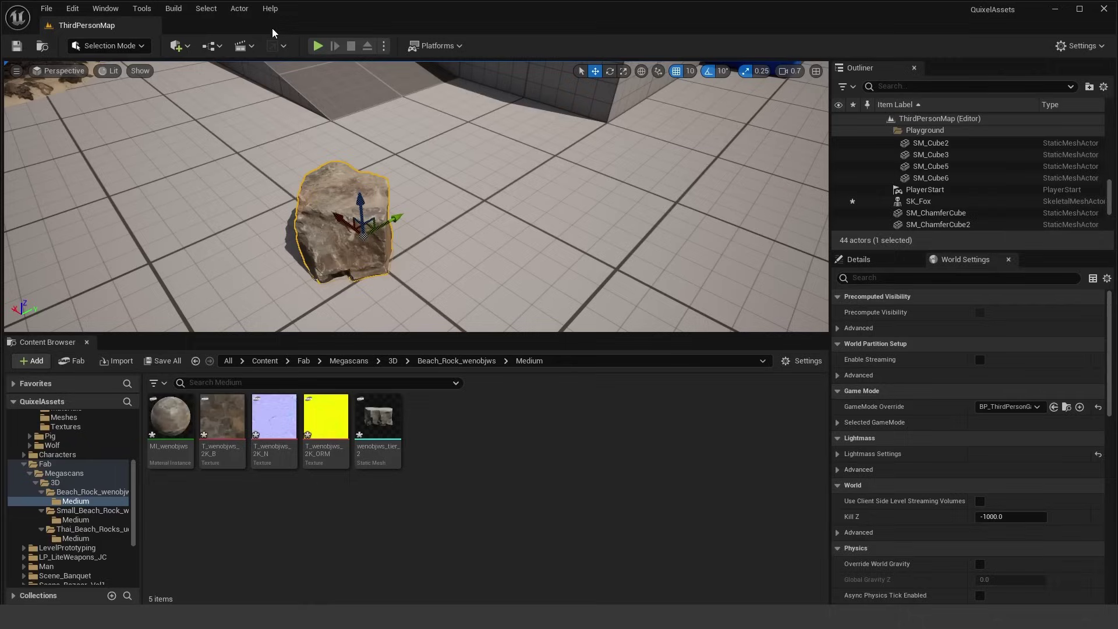
{"action": "left_click", "coordinate": [105, 9]}
{"action": "left_click", "coordinate": [187, 360]}
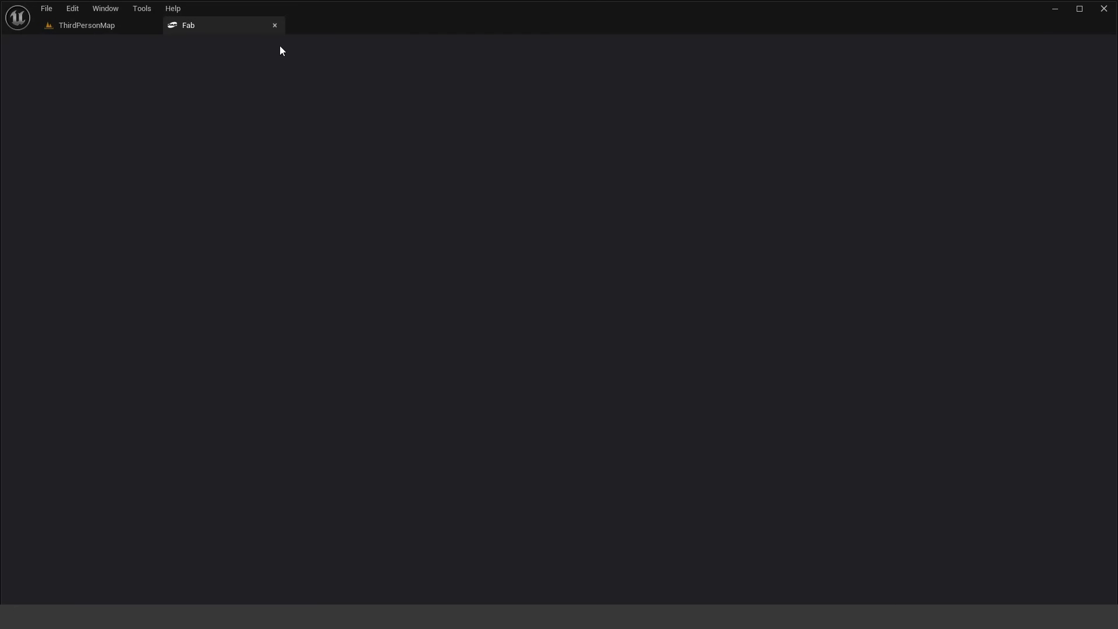
{"action": "left_click", "coordinate": [16, 49]}
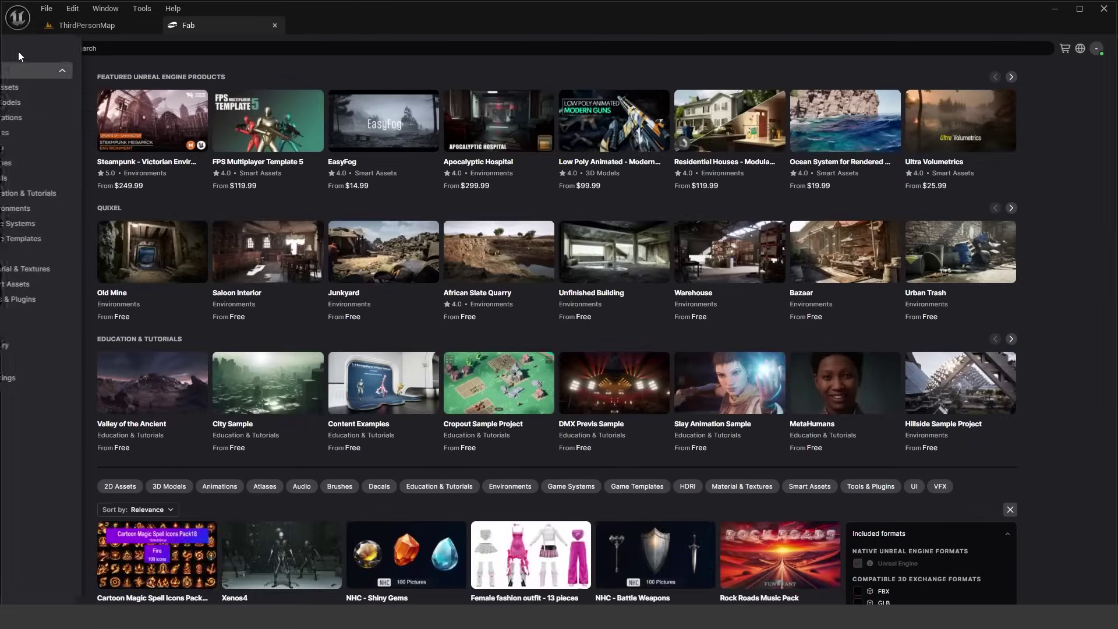
{"action": "left_click", "coordinate": [66, 338]}
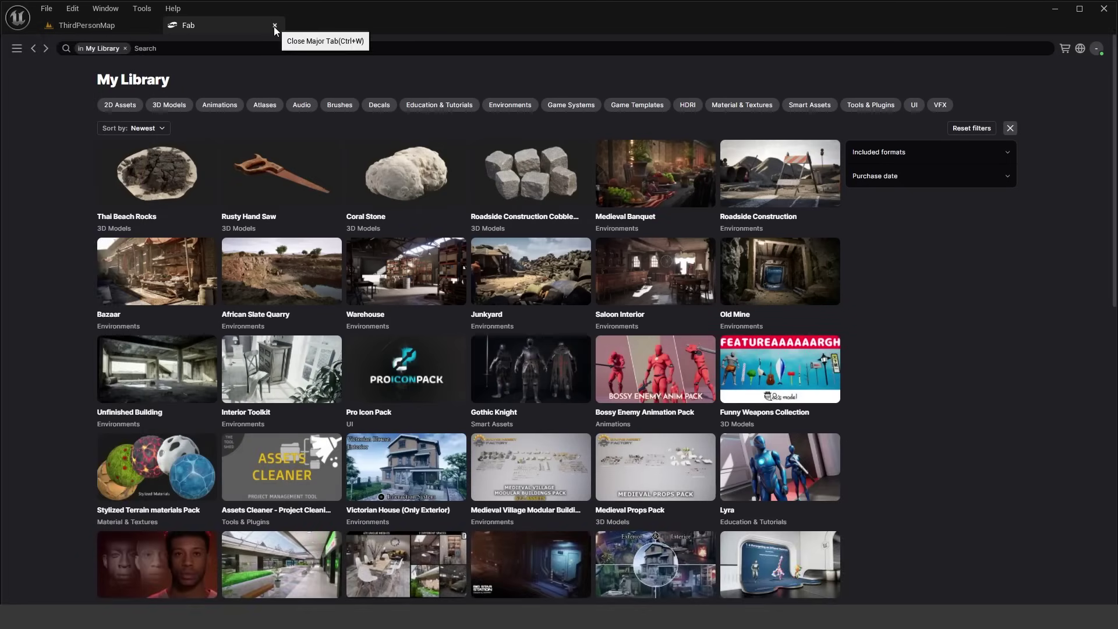
Step: Open Thai Beach Rocks from My Library, go to its Quixel seller page, and look through the products offered
{"action": "left_click", "coordinate": [157, 186]}
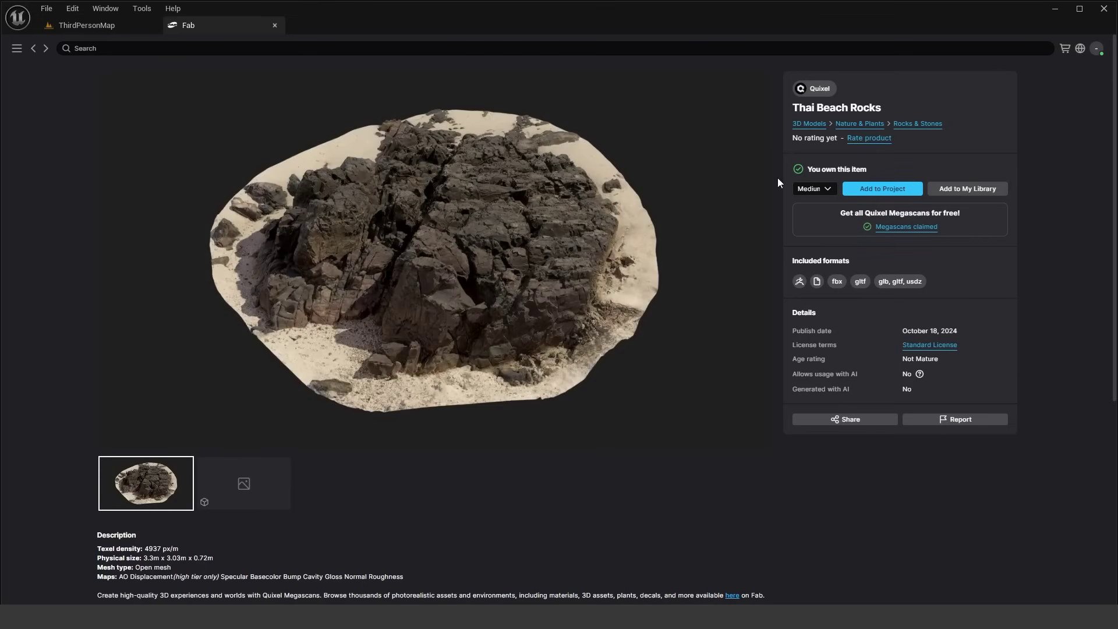
{"action": "key", "text": "alt+Left"}
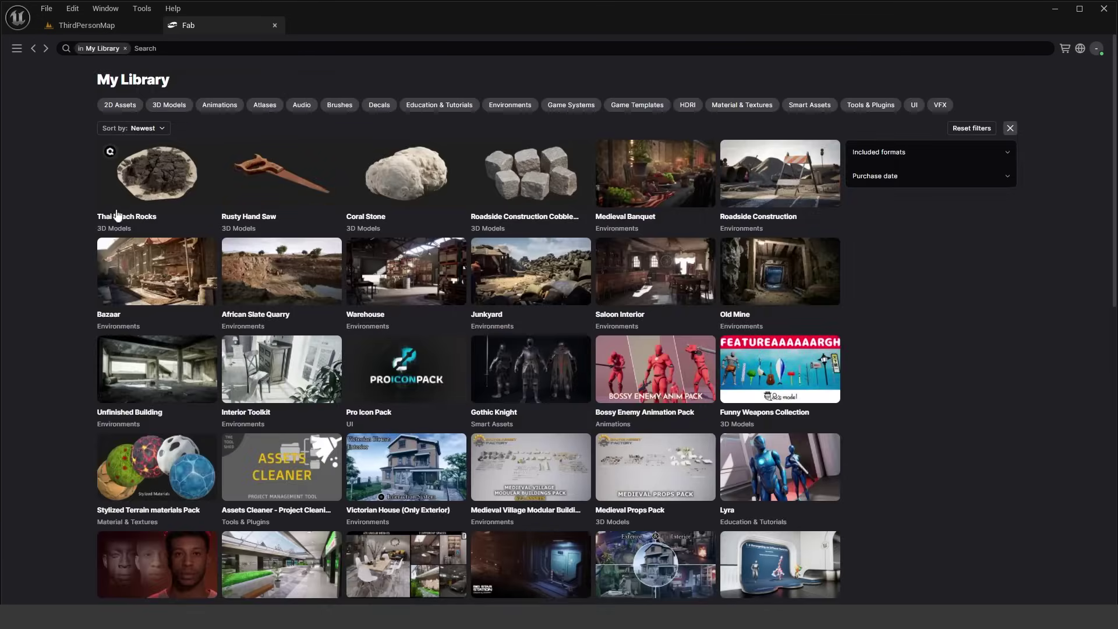
{"action": "left_click", "coordinate": [176, 189]}
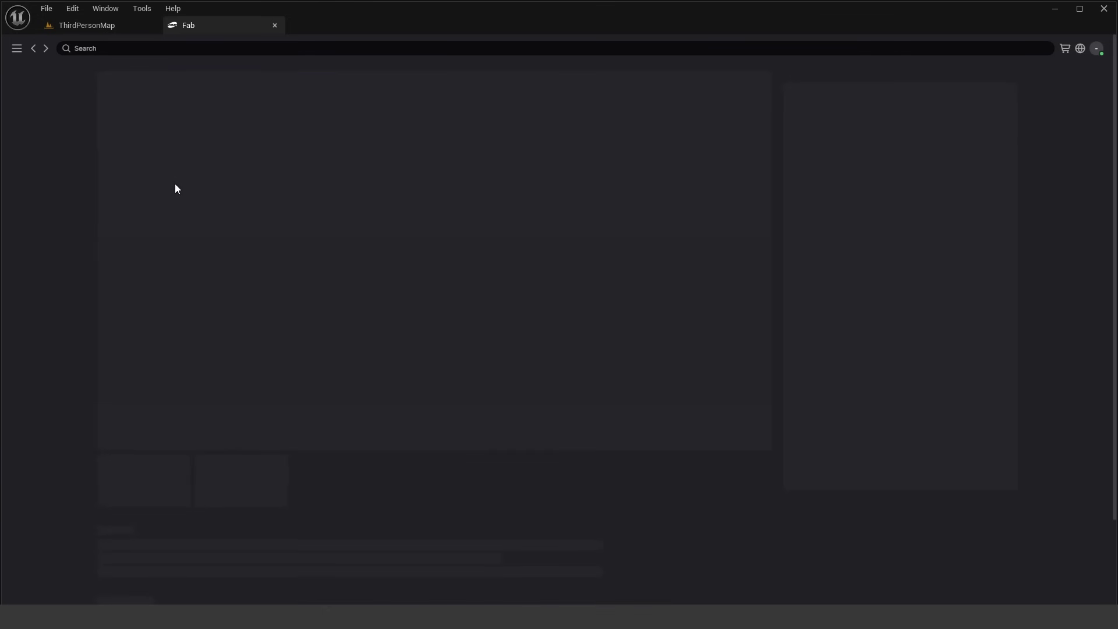
{"action": "left_click", "coordinate": [819, 98]}
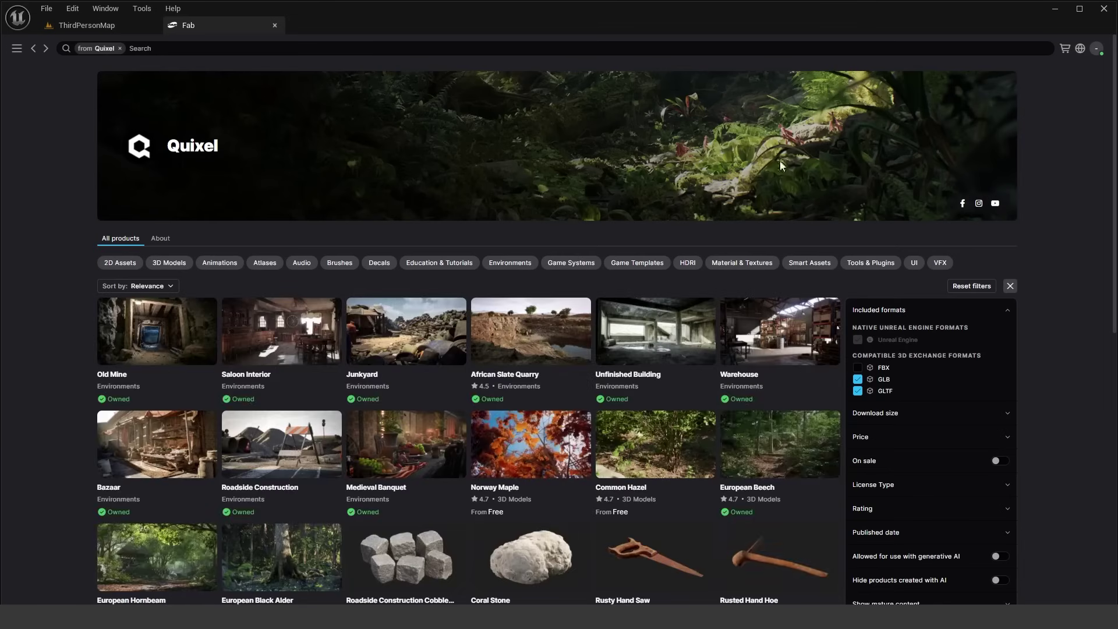
{"action": "scroll", "coordinate": [714, 250], "scroll_direction": "down", "scroll_amount": 5}
{"action": "scroll", "coordinate": [714, 251], "scroll_direction": "down", "scroll_amount": 2}
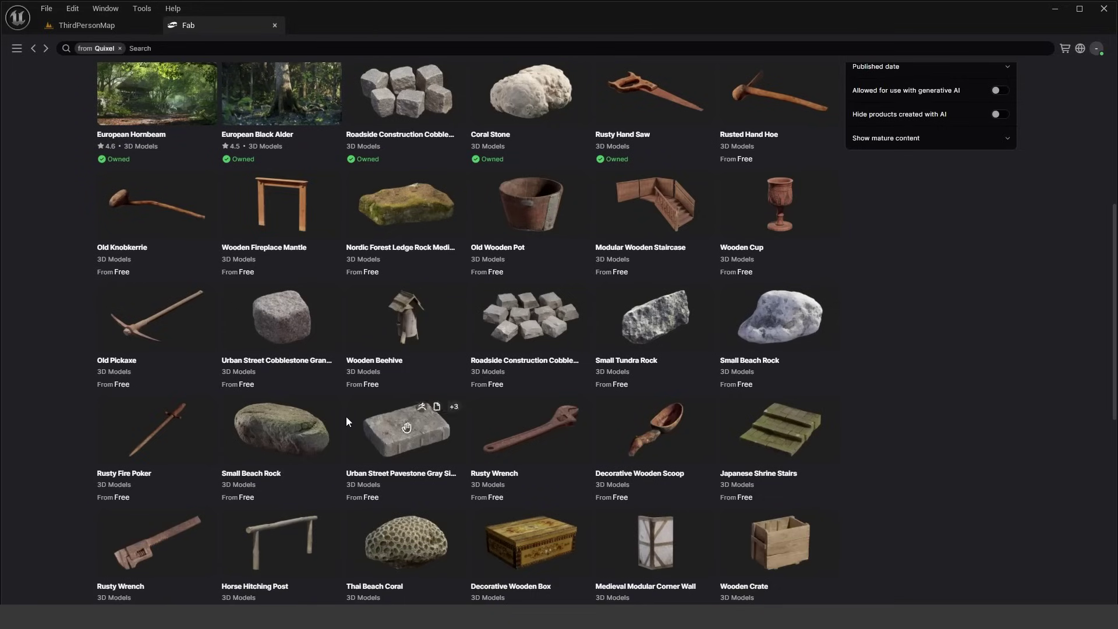
Step: Read the Fab launch email, highlighting the sentences on accessing Megascans from the Quixel profile and adding them individually to My Library
{"action": "scroll", "coordinate": [358, 408], "scroll_direction": "down", "scroll_amount": 2}
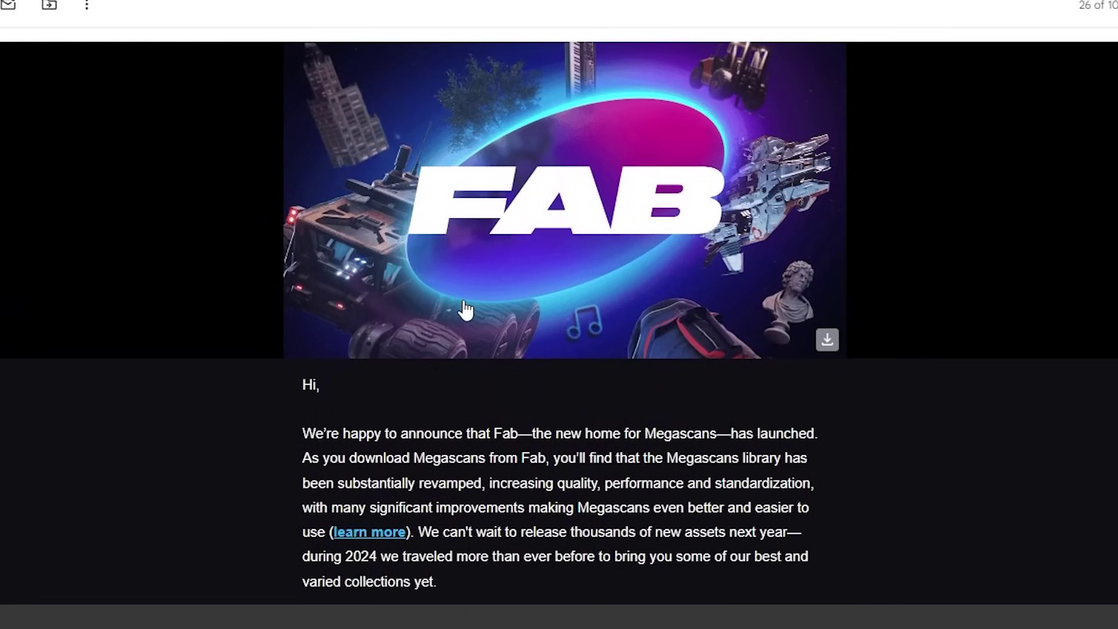
{"action": "scroll", "coordinate": [474, 302], "scroll_direction": "down", "scroll_amount": 5}
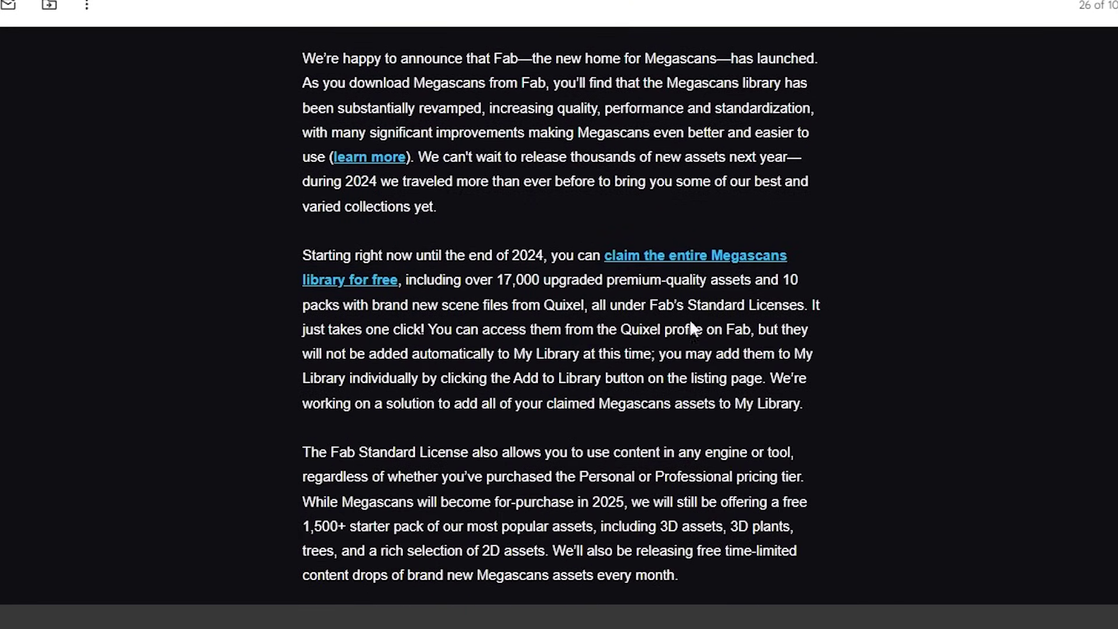
{"action": "left_click_drag", "start_coordinate": [470, 329], "coordinate": [755, 330]}
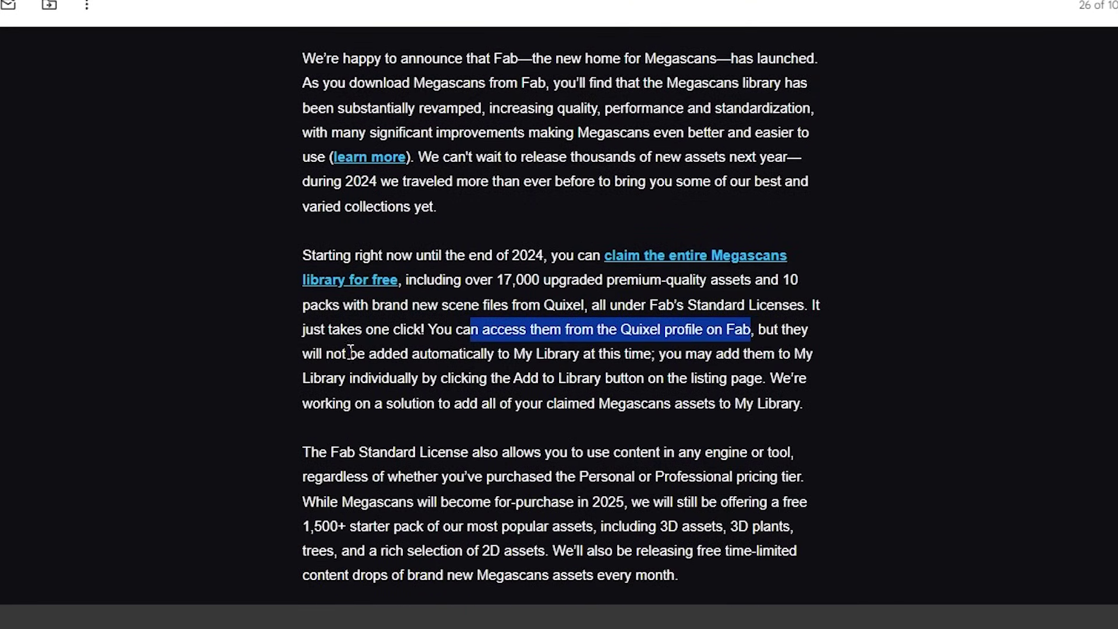
{"action": "left_click_drag", "start_coordinate": [334, 353], "coordinate": [636, 353]}
{"action": "left_click_drag", "start_coordinate": [665, 353], "coordinate": [770, 357]}
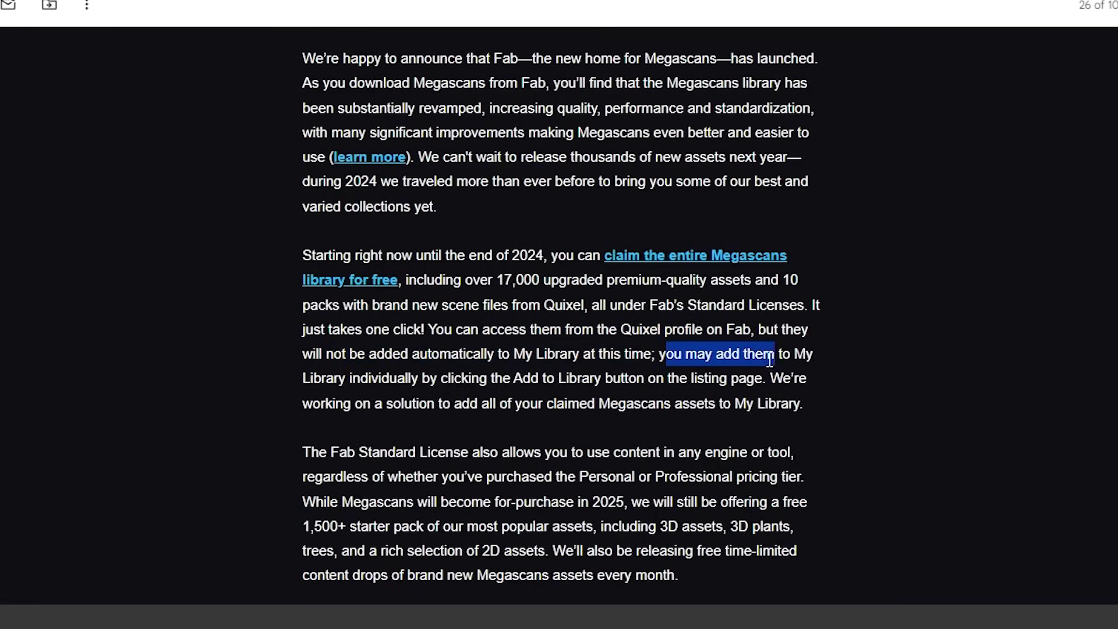
{"action": "left_click_drag", "start_coordinate": [314, 378], "coordinate": [819, 384]}
{"action": "left_click_drag", "start_coordinate": [320, 404], "coordinate": [558, 409]}
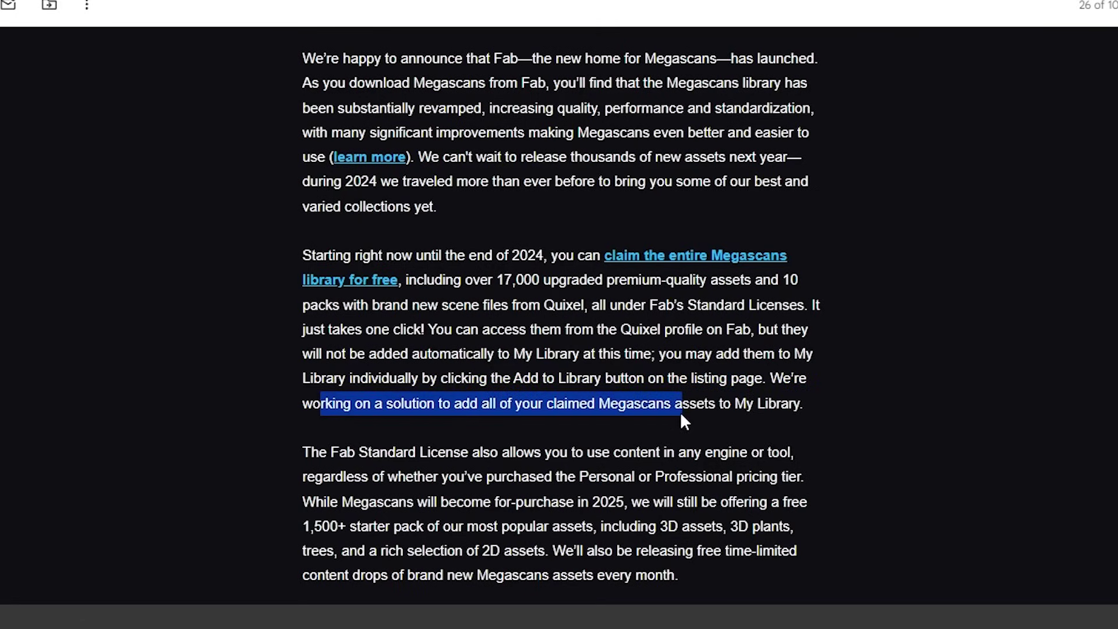
{"action": "left_click_drag", "start_coordinate": [681, 415], "coordinate": [816, 414]}
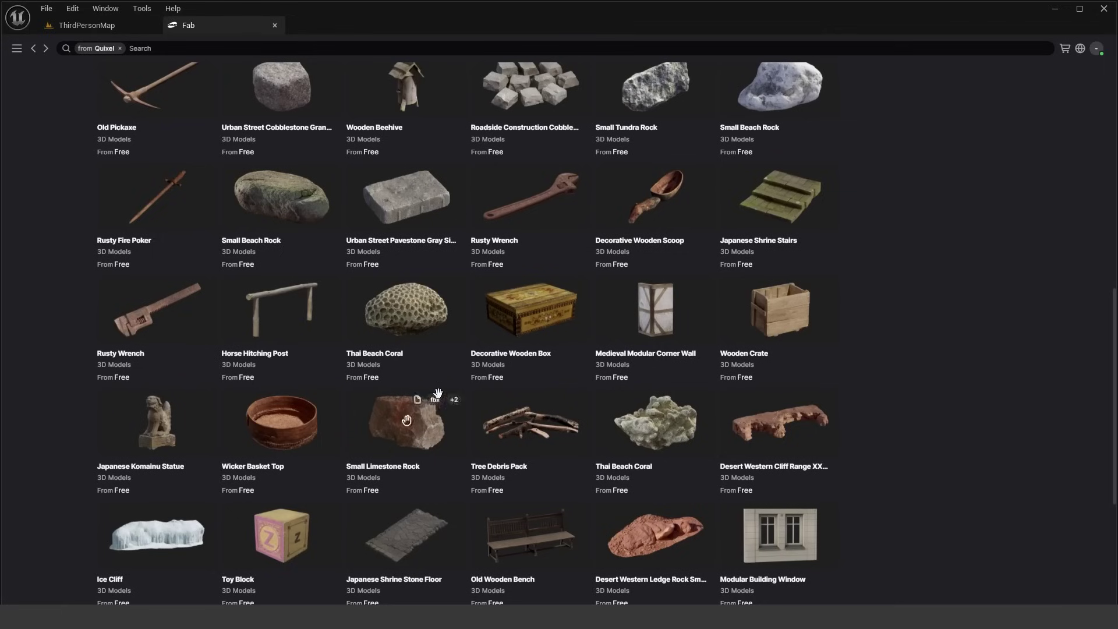
Step: Examine the products and ownership labels across Quixel's seller page in Fab
{"action": "scroll", "coordinate": [553, 309], "scroll_direction": "down", "scroll_amount": 1}
{"action": "scroll", "coordinate": [553, 308], "scroll_direction": "up", "scroll_amount": 1}
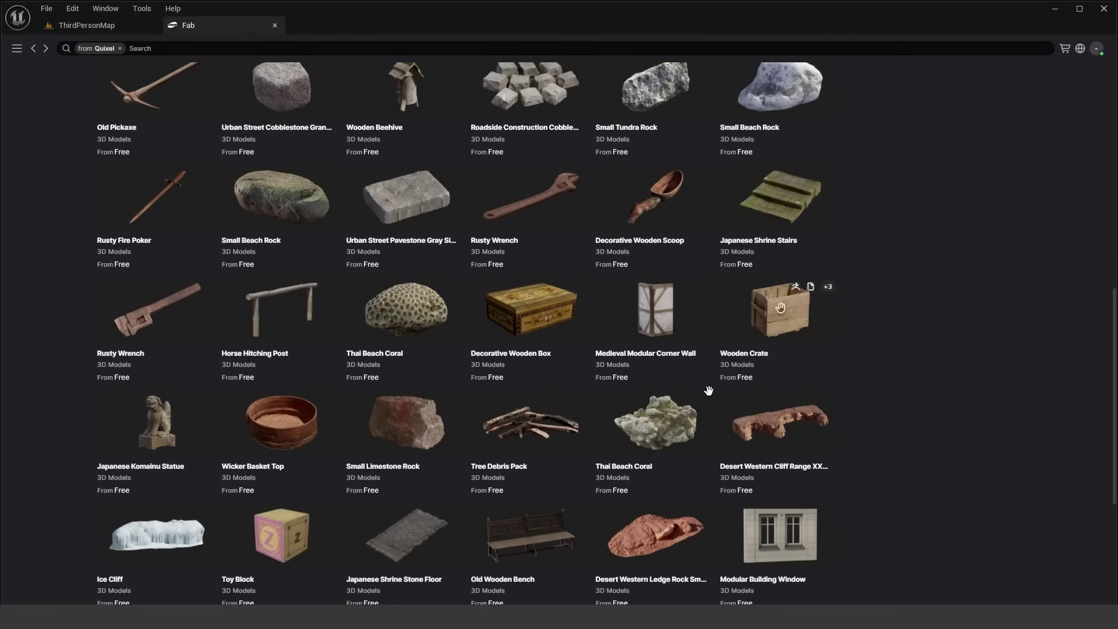
{"action": "scroll", "coordinate": [709, 387], "scroll_direction": "down", "scroll_amount": 1}
{"action": "scroll", "coordinate": [538, 316], "scroll_direction": "down", "scroll_amount": 1}
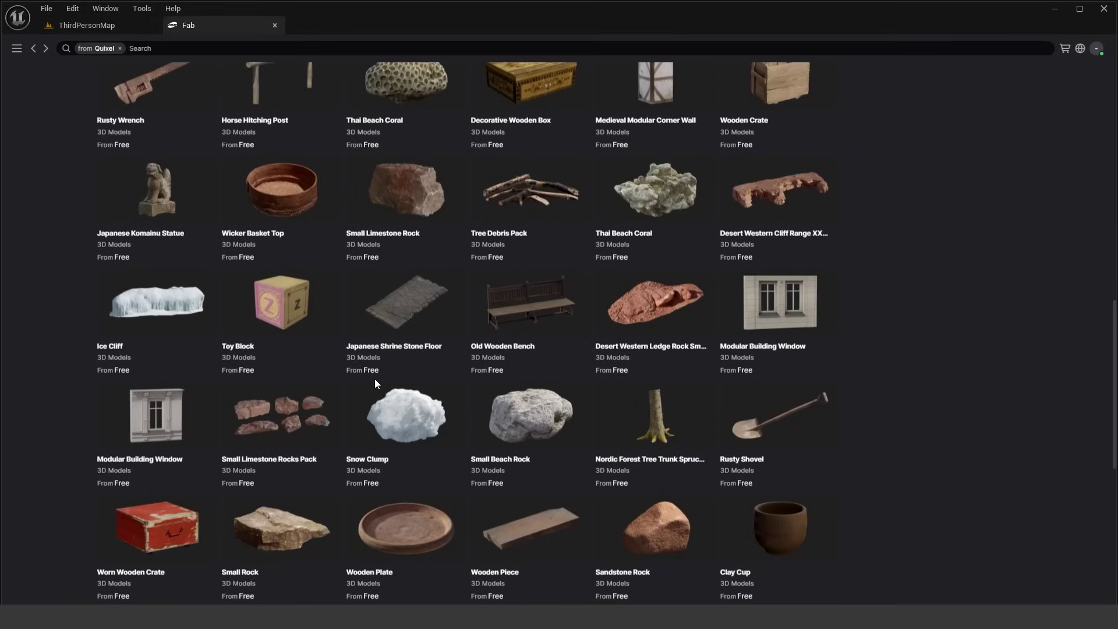
{"action": "scroll", "coordinate": [375, 383], "scroll_direction": "down", "scroll_amount": 1}
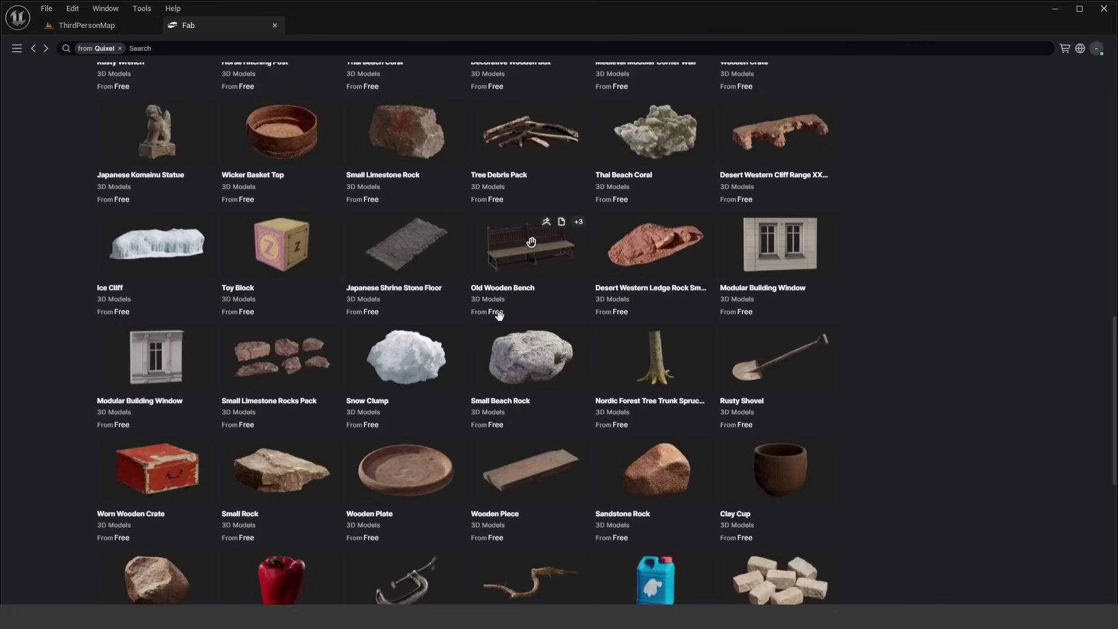
{"action": "scroll", "coordinate": [900, 297], "scroll_direction": "down", "scroll_amount": 1}
{"action": "scroll", "coordinate": [903, 299], "scroll_direction": "up", "scroll_amount": 10}
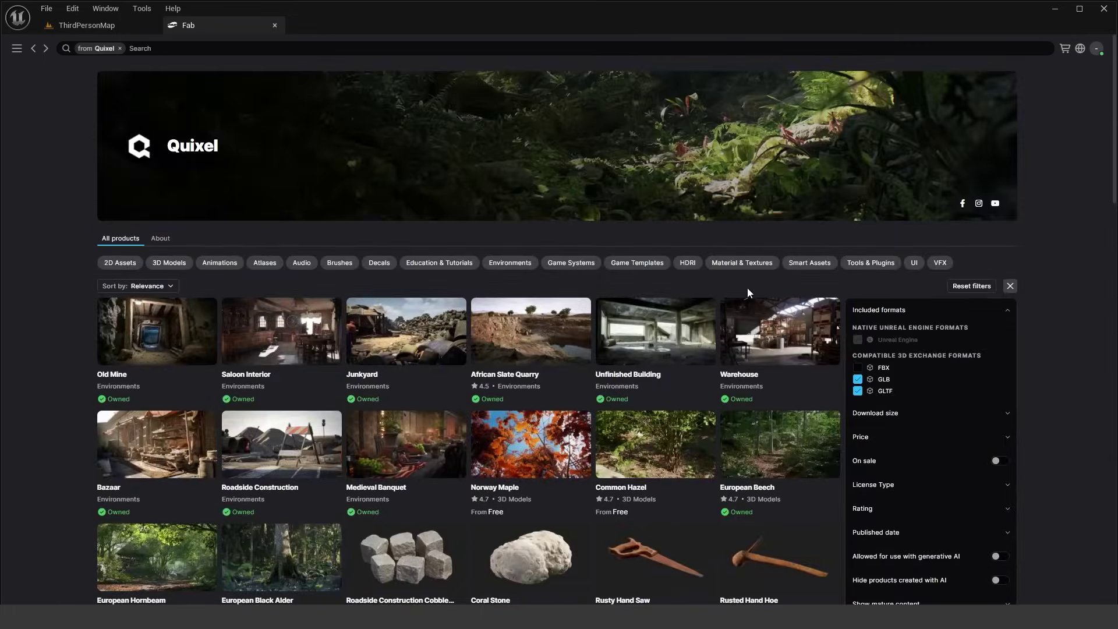
{"action": "scroll", "coordinate": [747, 287], "scroll_direction": "down", "scroll_amount": 4}
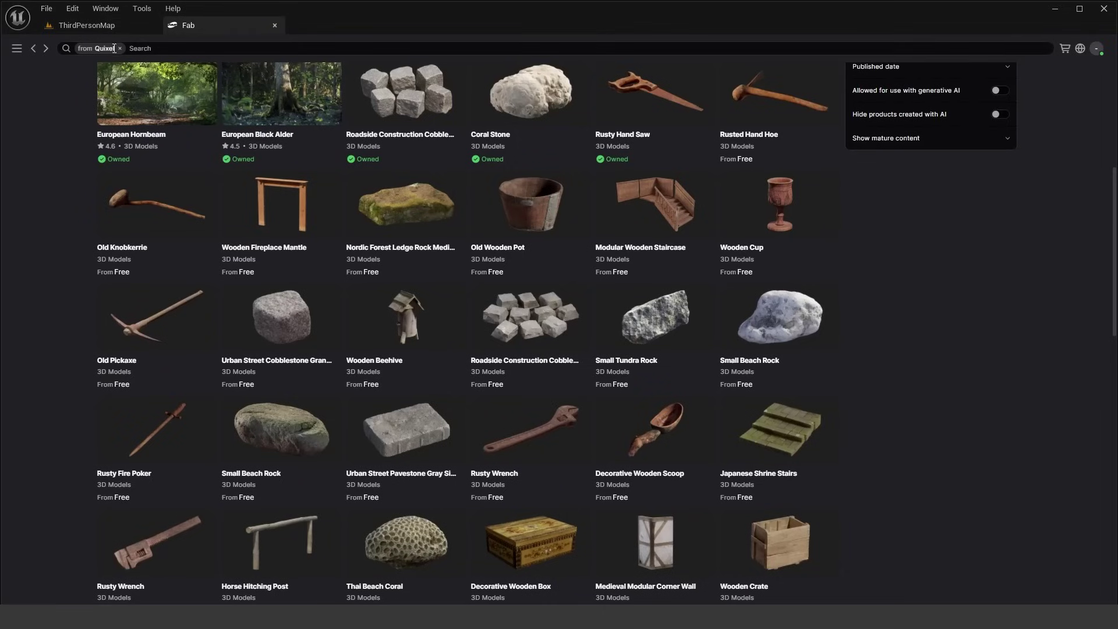
Step: Remove the Quixel seller filter and browse the unfiltered search results
{"action": "left_click", "coordinate": [120, 48]}
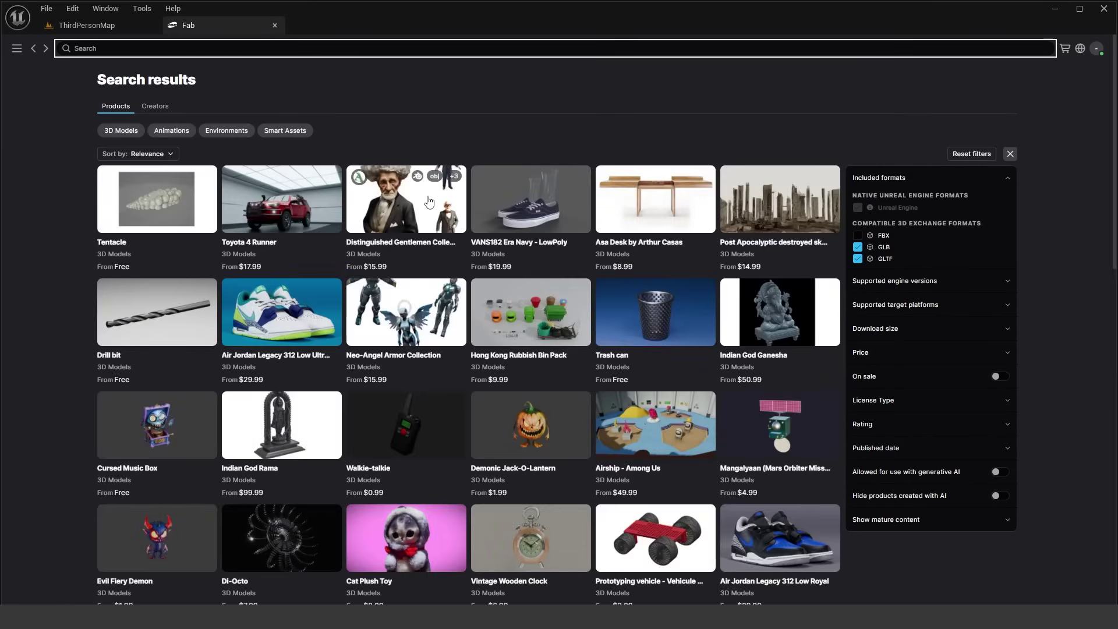
{"action": "scroll", "coordinate": [429, 202], "scroll_direction": "down", "scroll_amount": 3}
{"action": "scroll", "coordinate": [429, 202], "scroll_direction": "down", "scroll_amount": 9}
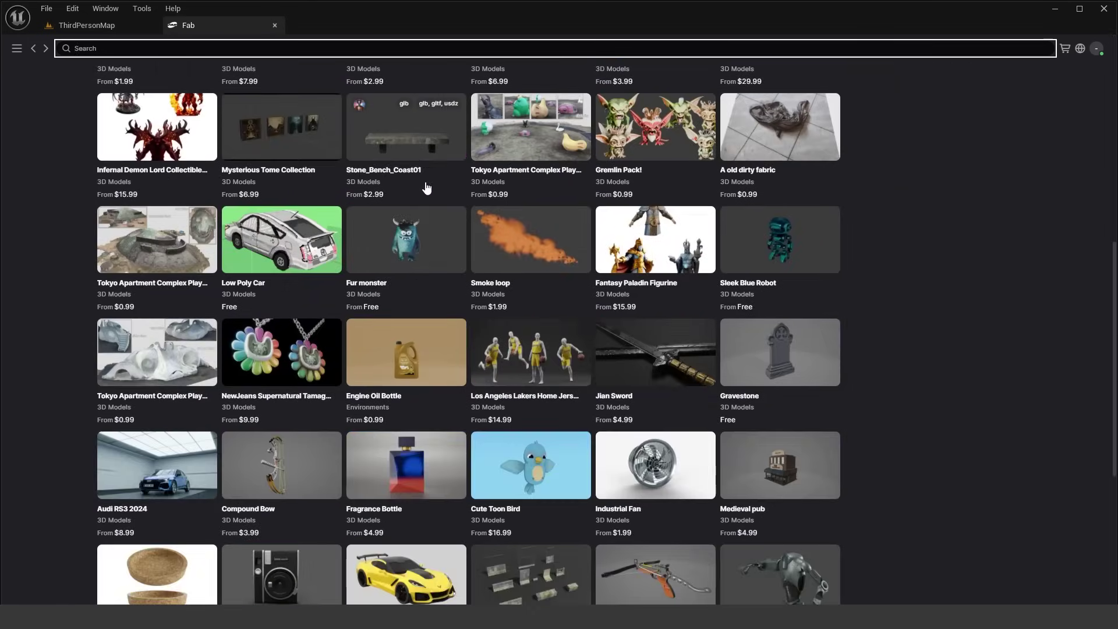
{"action": "scroll", "coordinate": [433, 193], "scroll_direction": "down", "scroll_amount": 2}
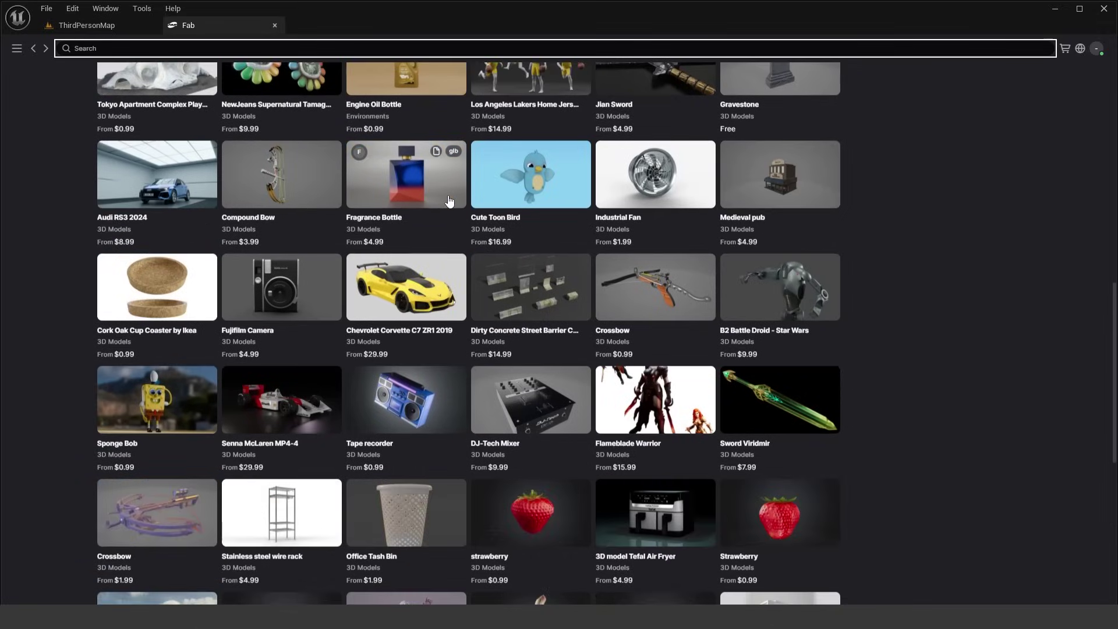
Step: Open the B2 Battle Droid - Star Wars listing, highlight part of its title, and view two of its gallery images
{"action": "left_click", "coordinate": [809, 284]}
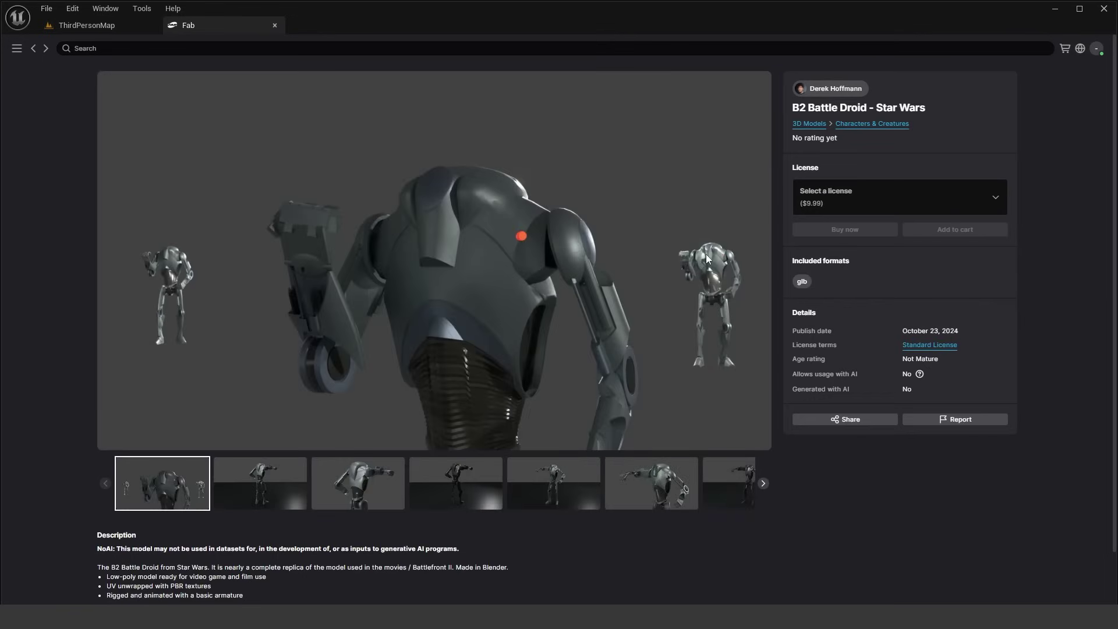
{"action": "left_click_drag", "start_coordinate": [812, 111], "coordinate": [978, 114]}
{"action": "left_click", "coordinate": [553, 483]}
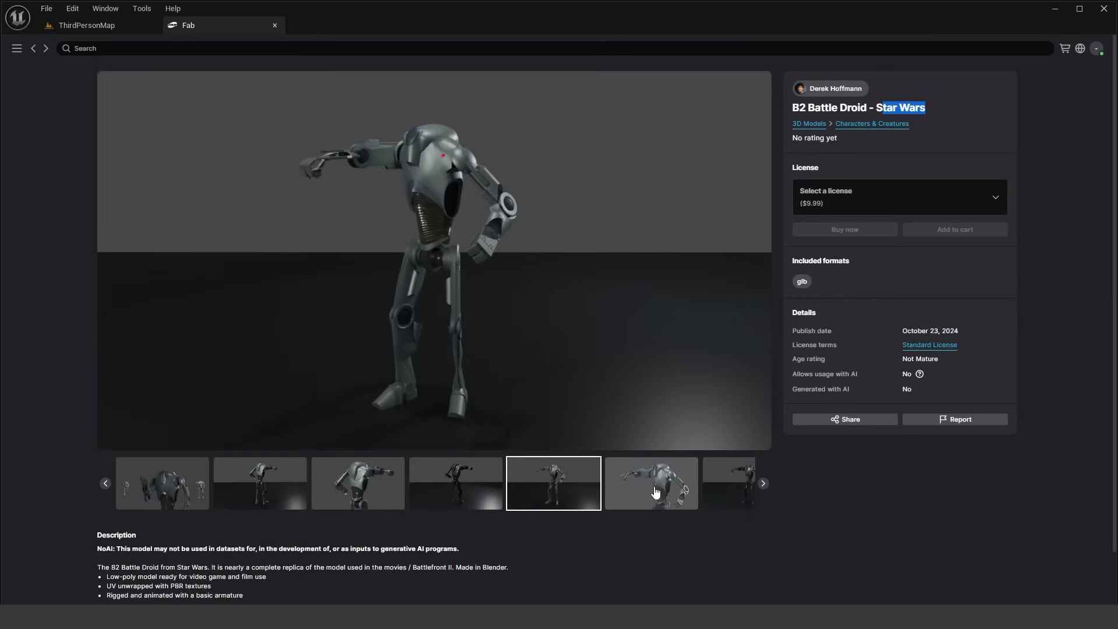
{"action": "left_click", "coordinate": [661, 491]}
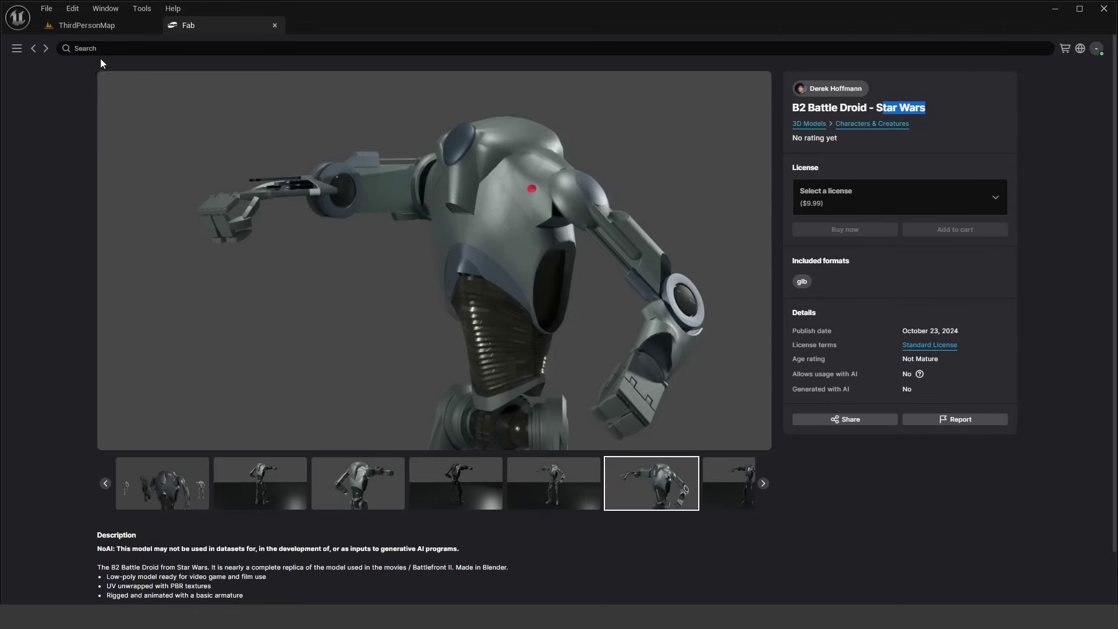
Step: Return from the droid listing to the search results and look through more of the products offered
{"action": "left_click", "coordinate": [35, 51]}
{"action": "scroll", "coordinate": [756, 291], "scroll_direction": "down", "scroll_amount": 2}
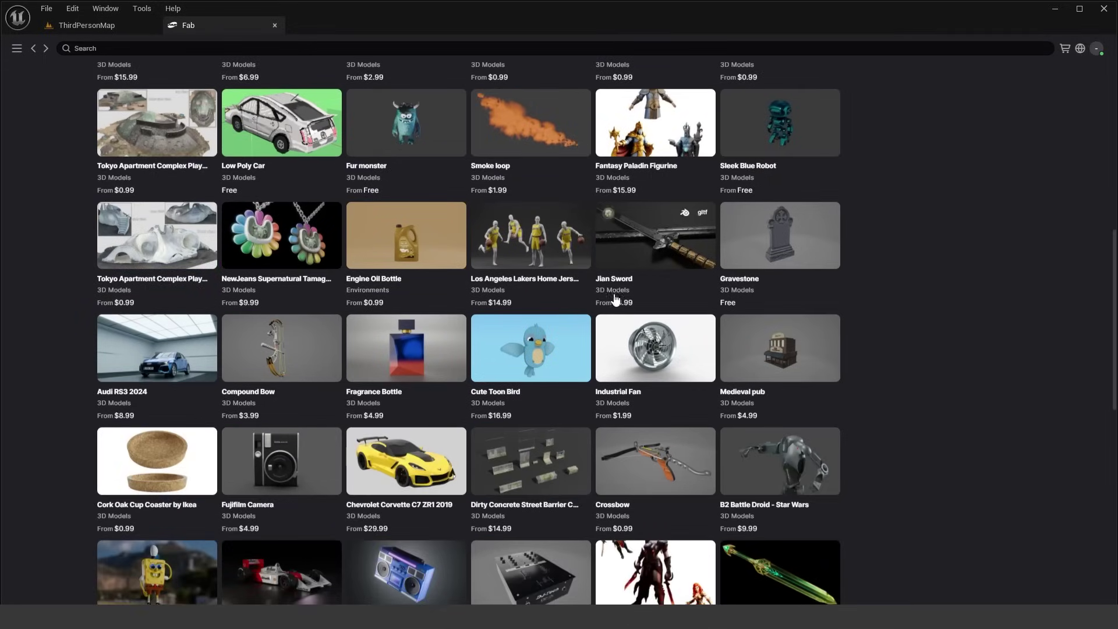
{"action": "scroll", "coordinate": [638, 315], "scroll_direction": "down", "scroll_amount": 5}
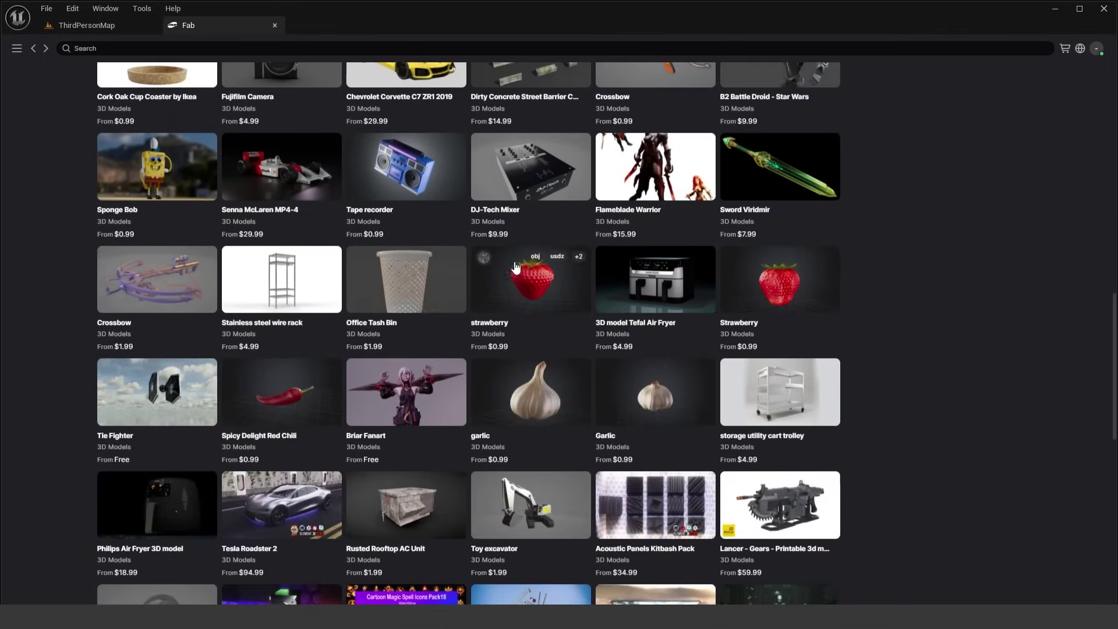
{"action": "scroll", "coordinate": [523, 272], "scroll_direction": "down", "scroll_amount": 3}
{"action": "scroll", "coordinate": [194, 74], "scroll_direction": "up", "scroll_amount": 10}
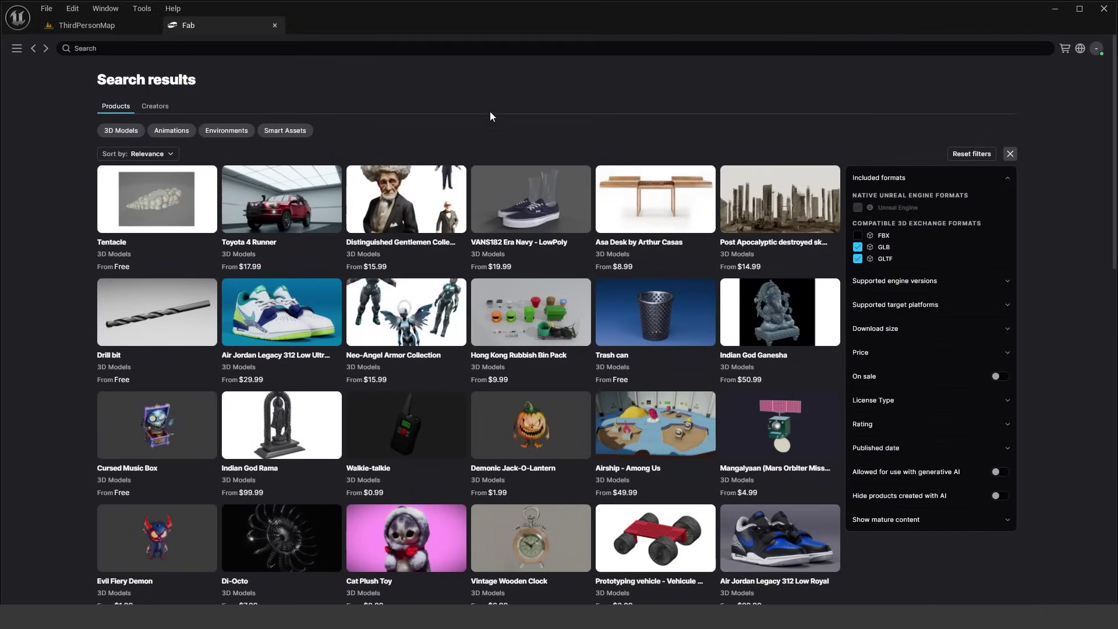
Step: Go back to the Fab home page, check the category navigation, and examine the product catalogue below the featured sections
{"action": "left_click", "coordinate": [33, 49]}
{"action": "left_click", "coordinate": [16, 48]}
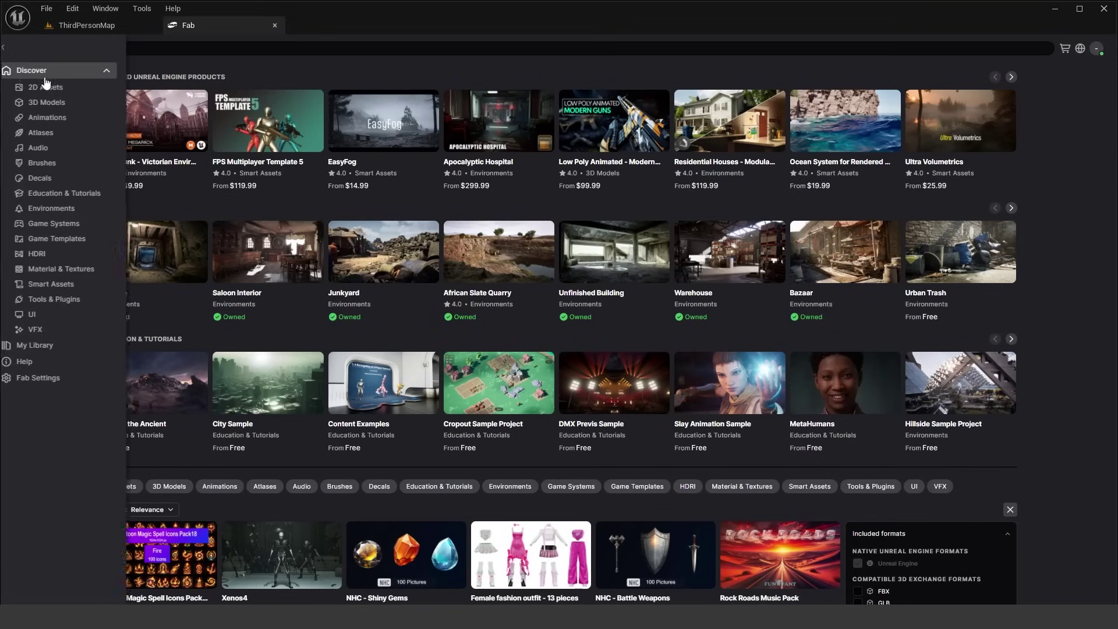
{"action": "left_click", "coordinate": [1045, 169]}
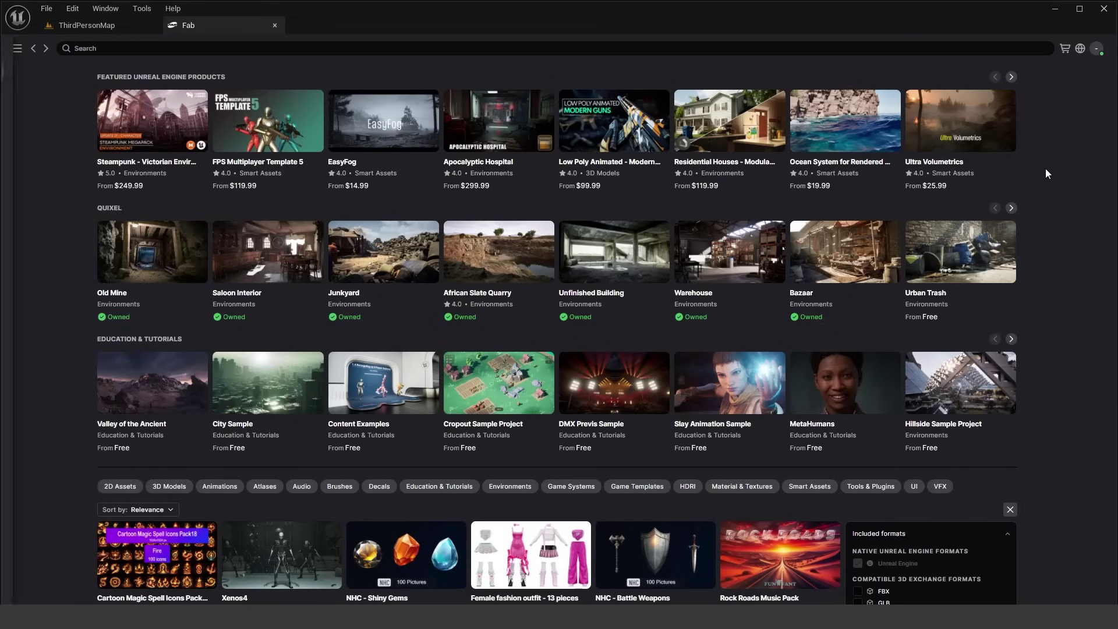
{"action": "scroll", "coordinate": [1055, 163], "scroll_direction": "down", "scroll_amount": 15}
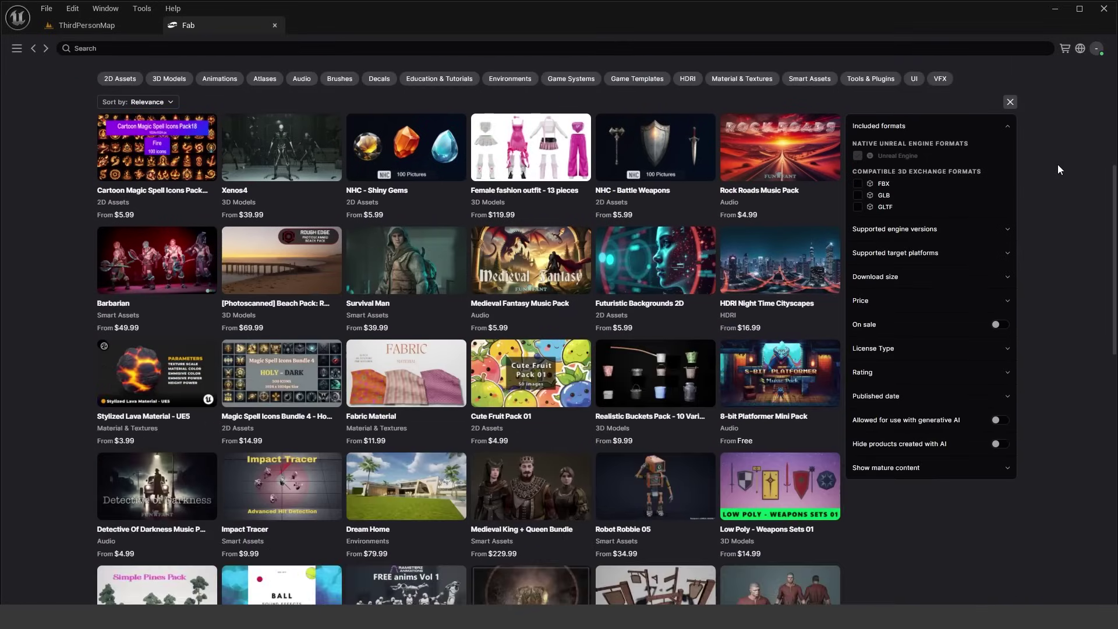
{"action": "scroll", "coordinate": [1058, 162], "scroll_direction": "down", "scroll_amount": 7}
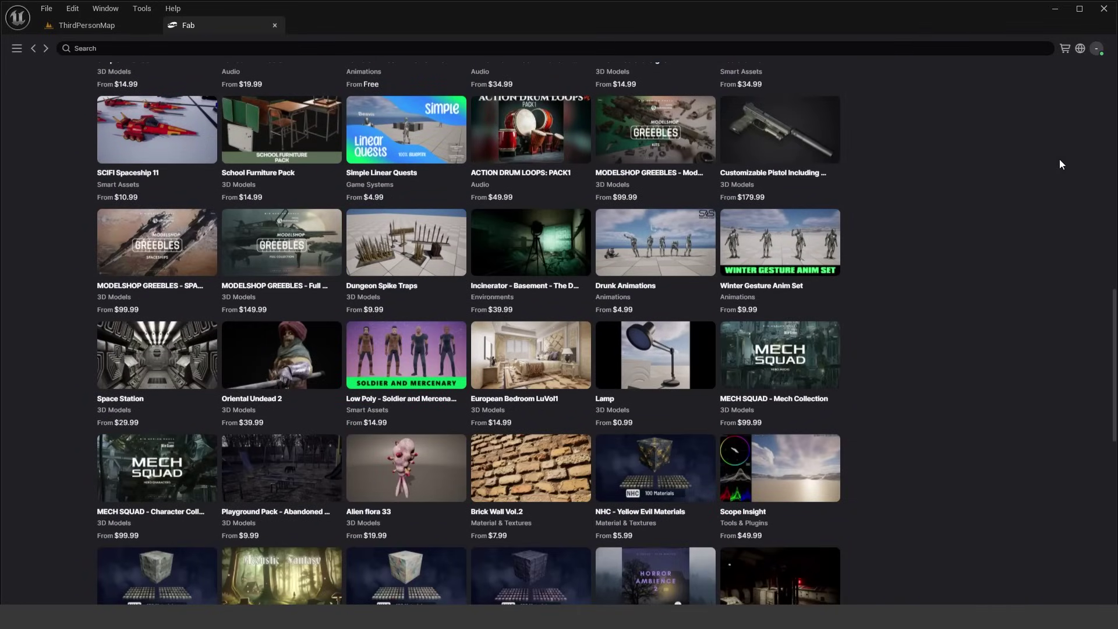
{"action": "scroll", "coordinate": [1061, 156], "scroll_direction": "down", "scroll_amount": 3}
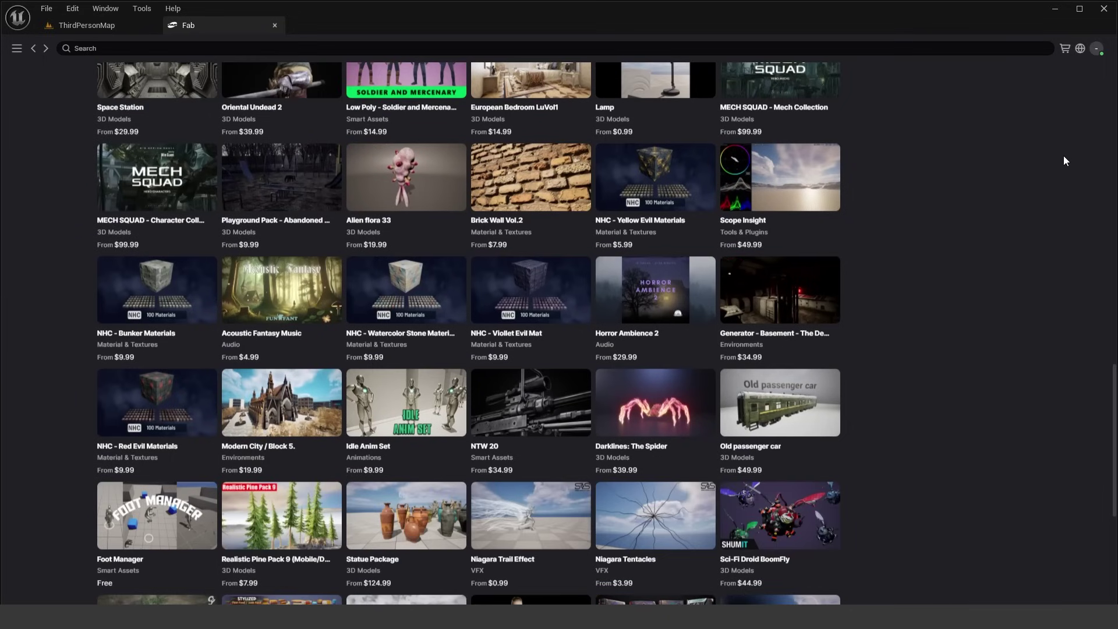
{"action": "scroll", "coordinate": [1063, 160], "scroll_direction": "down", "scroll_amount": 3}
{"action": "scroll", "coordinate": [987, 282], "scroll_direction": "down", "scroll_amount": 2}
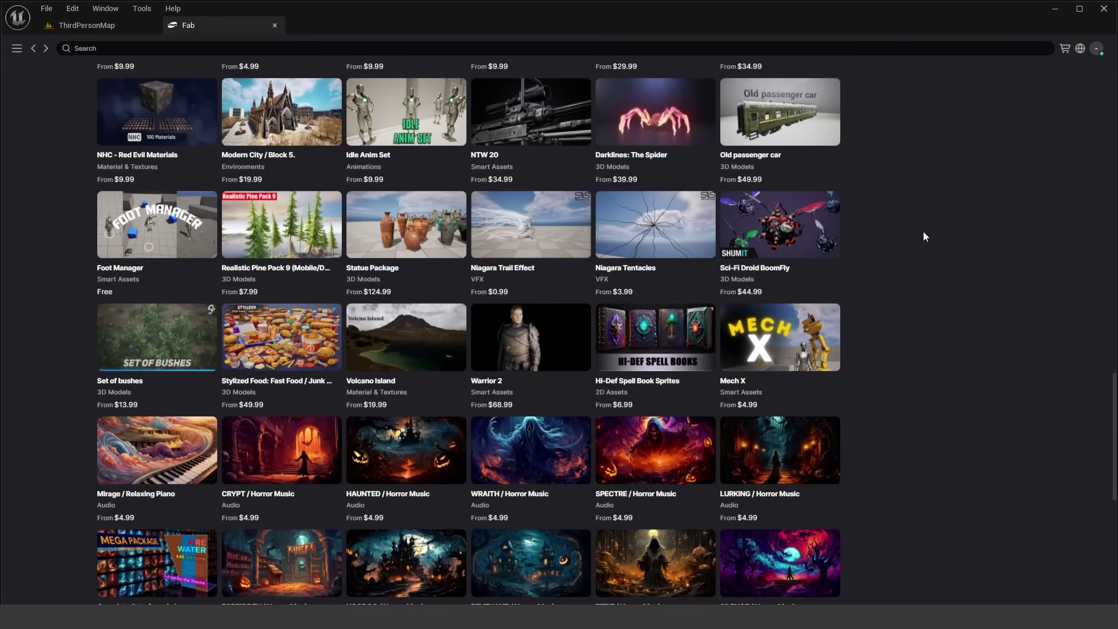
{"action": "scroll", "coordinate": [941, 271], "scroll_direction": "down", "scroll_amount": 8}
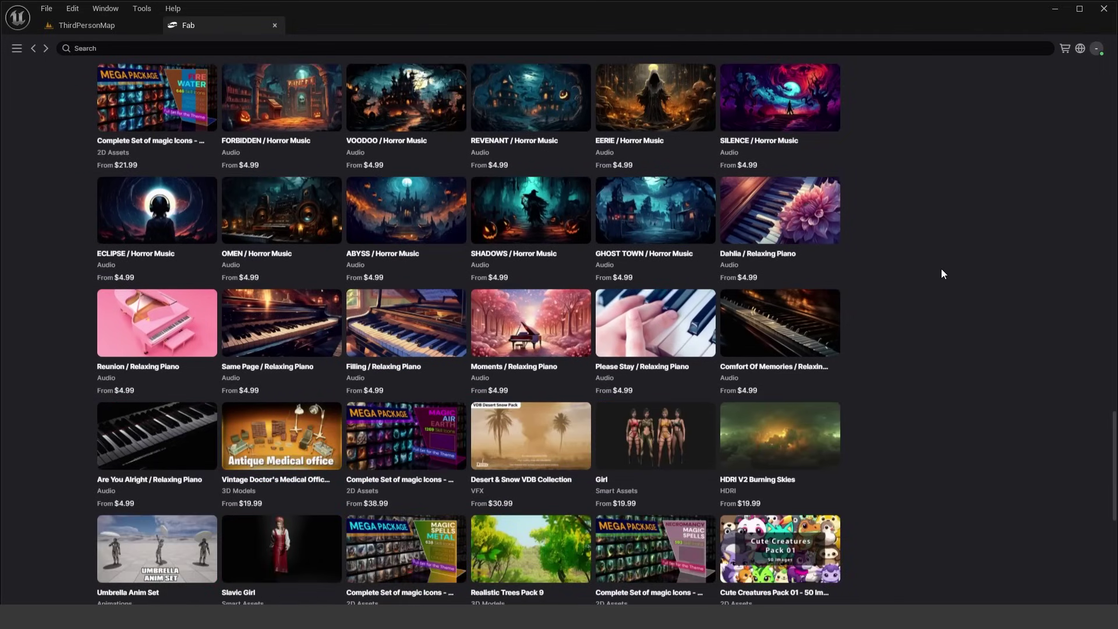
{"action": "scroll", "coordinate": [941, 268], "scroll_direction": "up", "scroll_amount": 15}
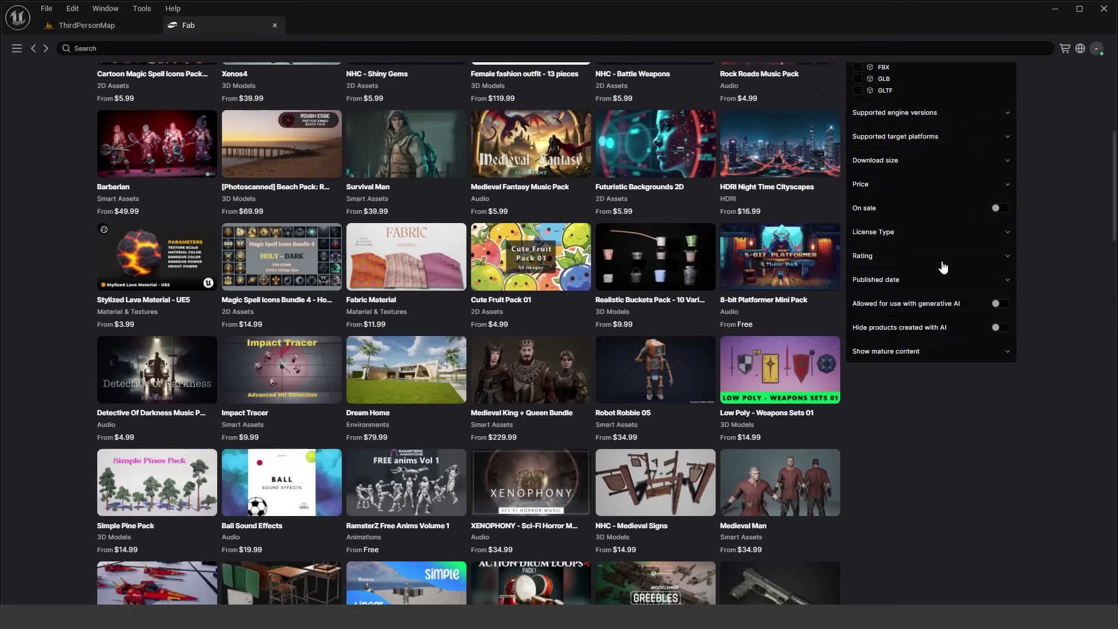
{"action": "scroll", "coordinate": [943, 267], "scroll_direction": "up", "scroll_amount": 8}
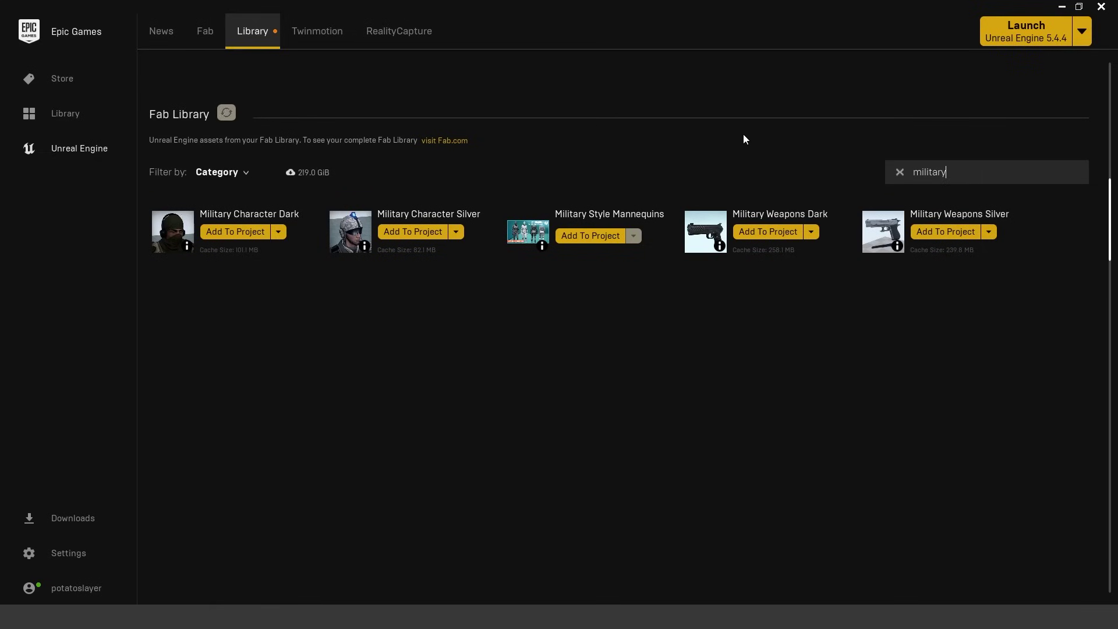
Step: In the Epic Games Launcher's Fab Library, view the Military Weapons Dark listing, close its web page, and return to the library's military assets
{"action": "scroll", "coordinate": [743, 138], "scroll_direction": "down", "scroll_amount": 1}
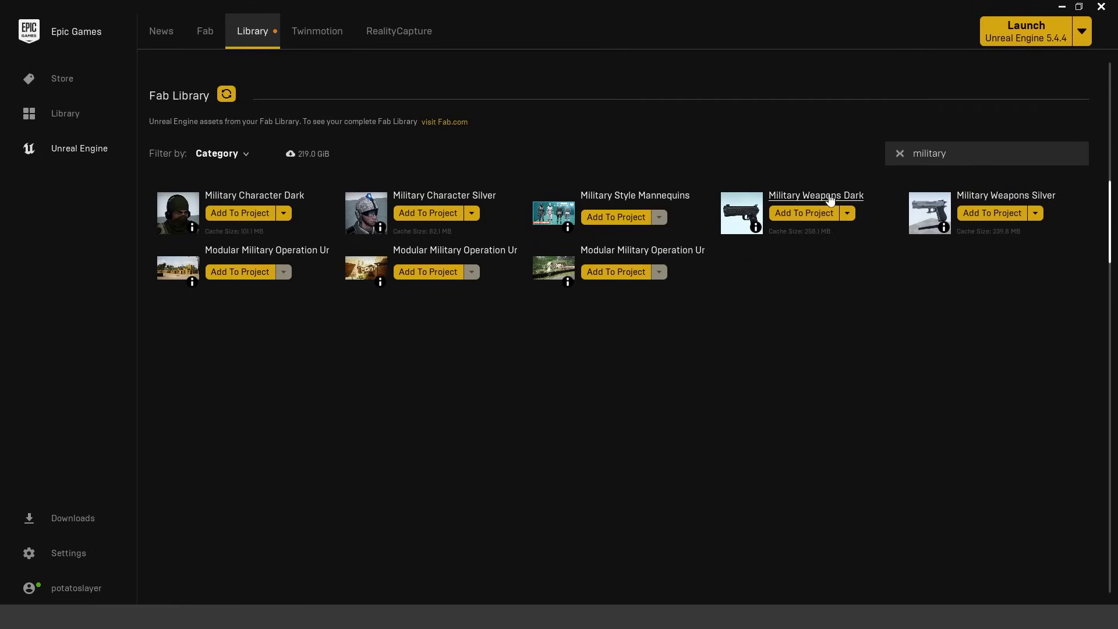
{"action": "left_click", "coordinate": [798, 198]}
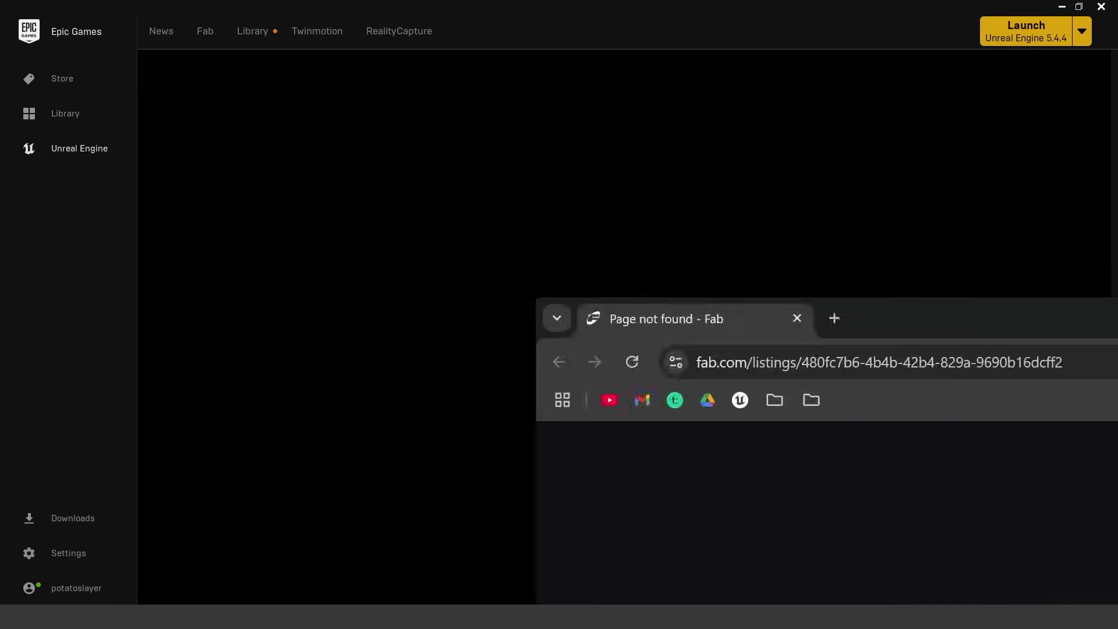
{"action": "left_click_drag", "start_coordinate": [878, 319], "coordinate": [473, 39]}
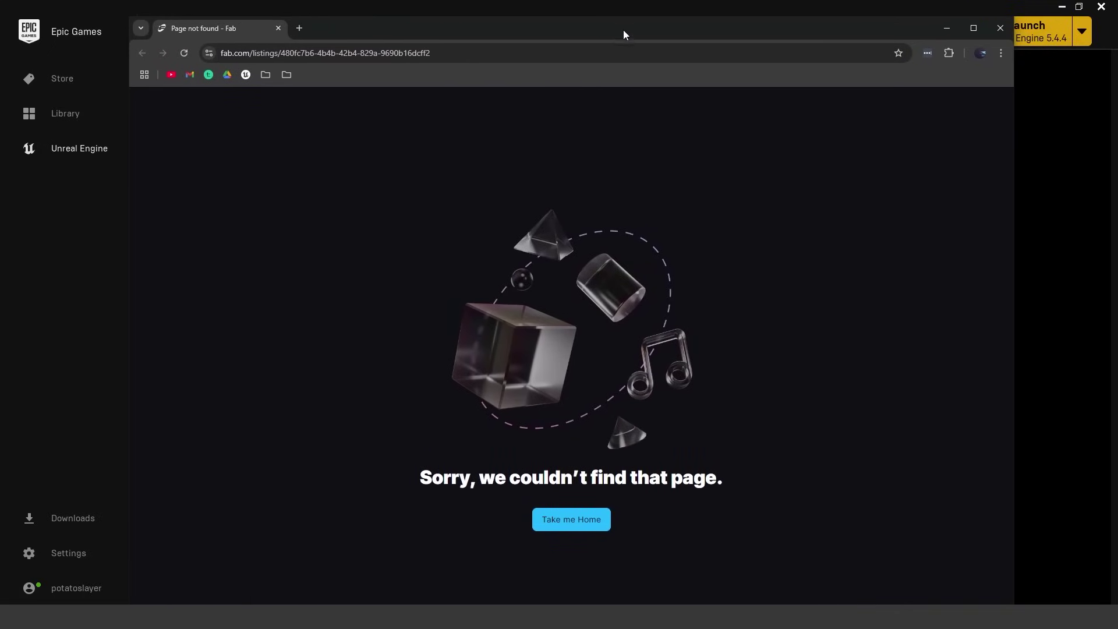
{"action": "key", "text": "ctrl+w"}
{"action": "left_click", "coordinate": [257, 32]}
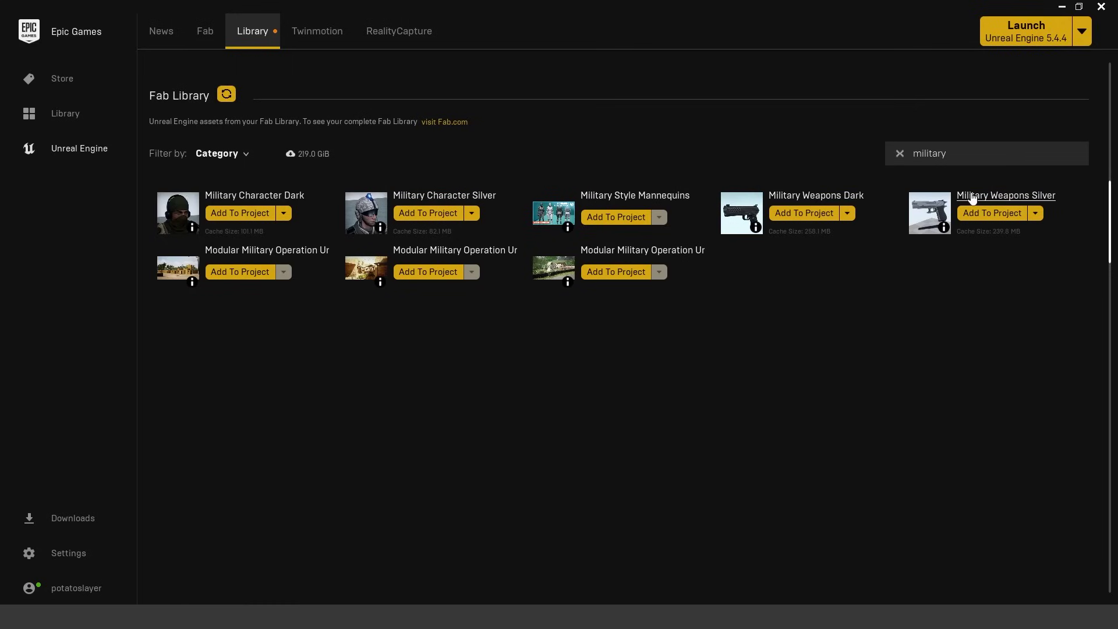
{"action": "scroll", "coordinate": [971, 198], "scroll_direction": "down", "scroll_amount": 1}
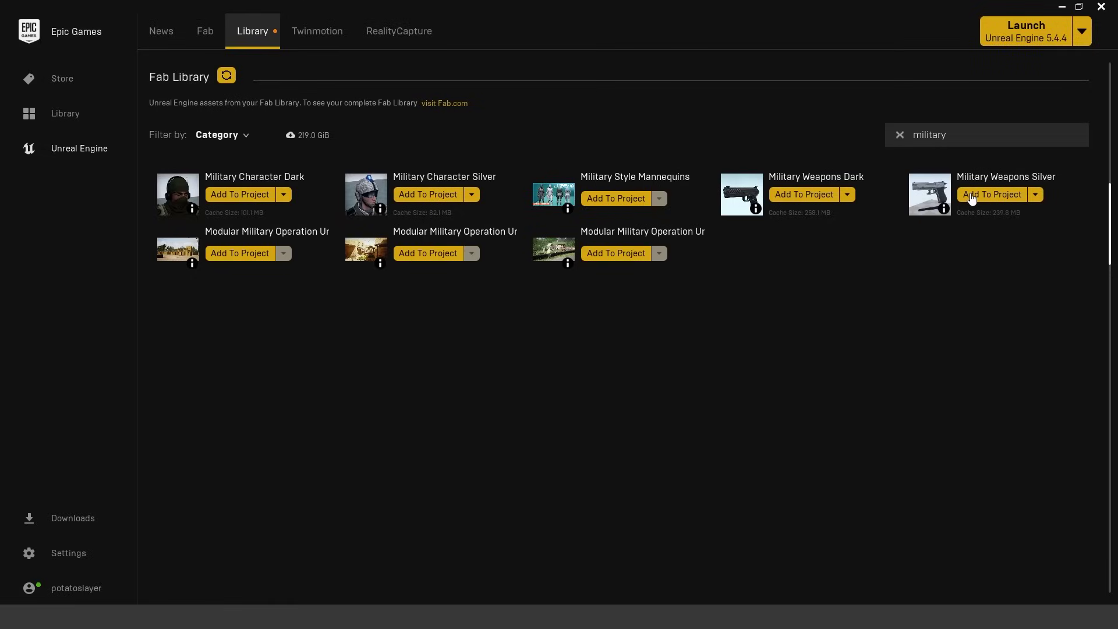